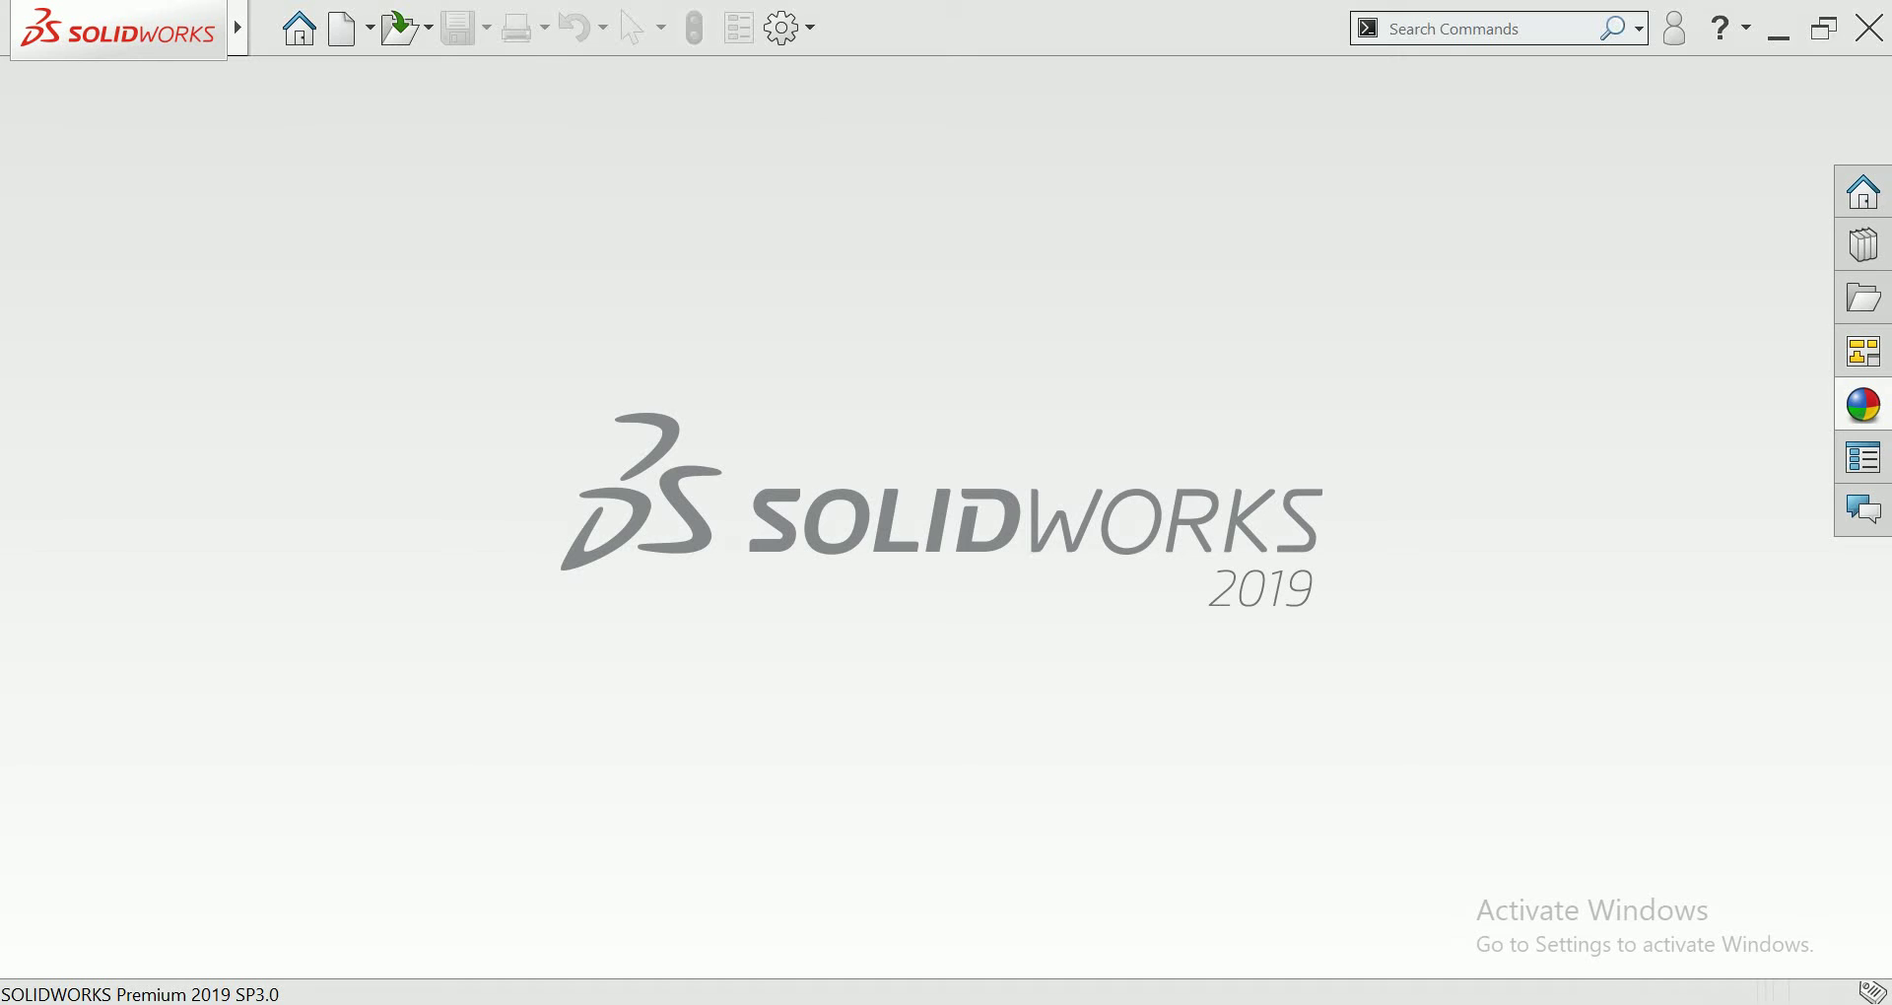
# Step: Create a new part document and select its Top Plane
pyautogui.click(350, 27)
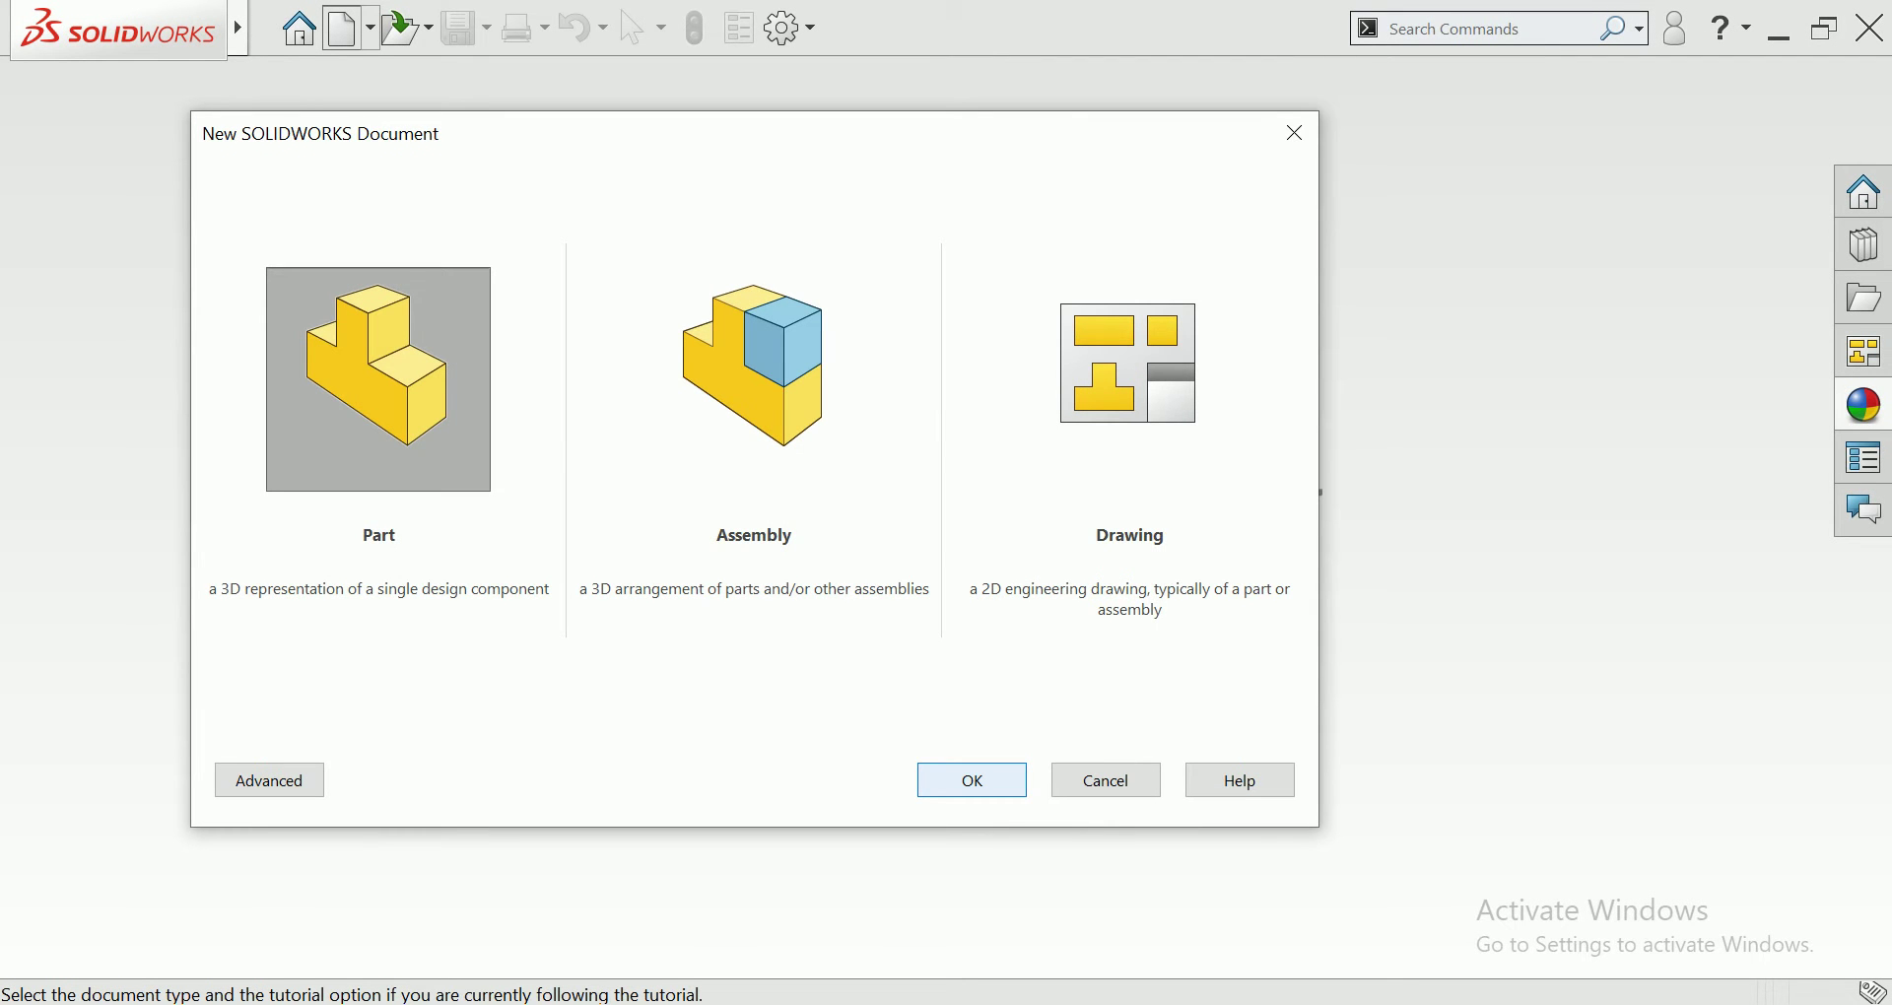
pyautogui.click(972, 781)
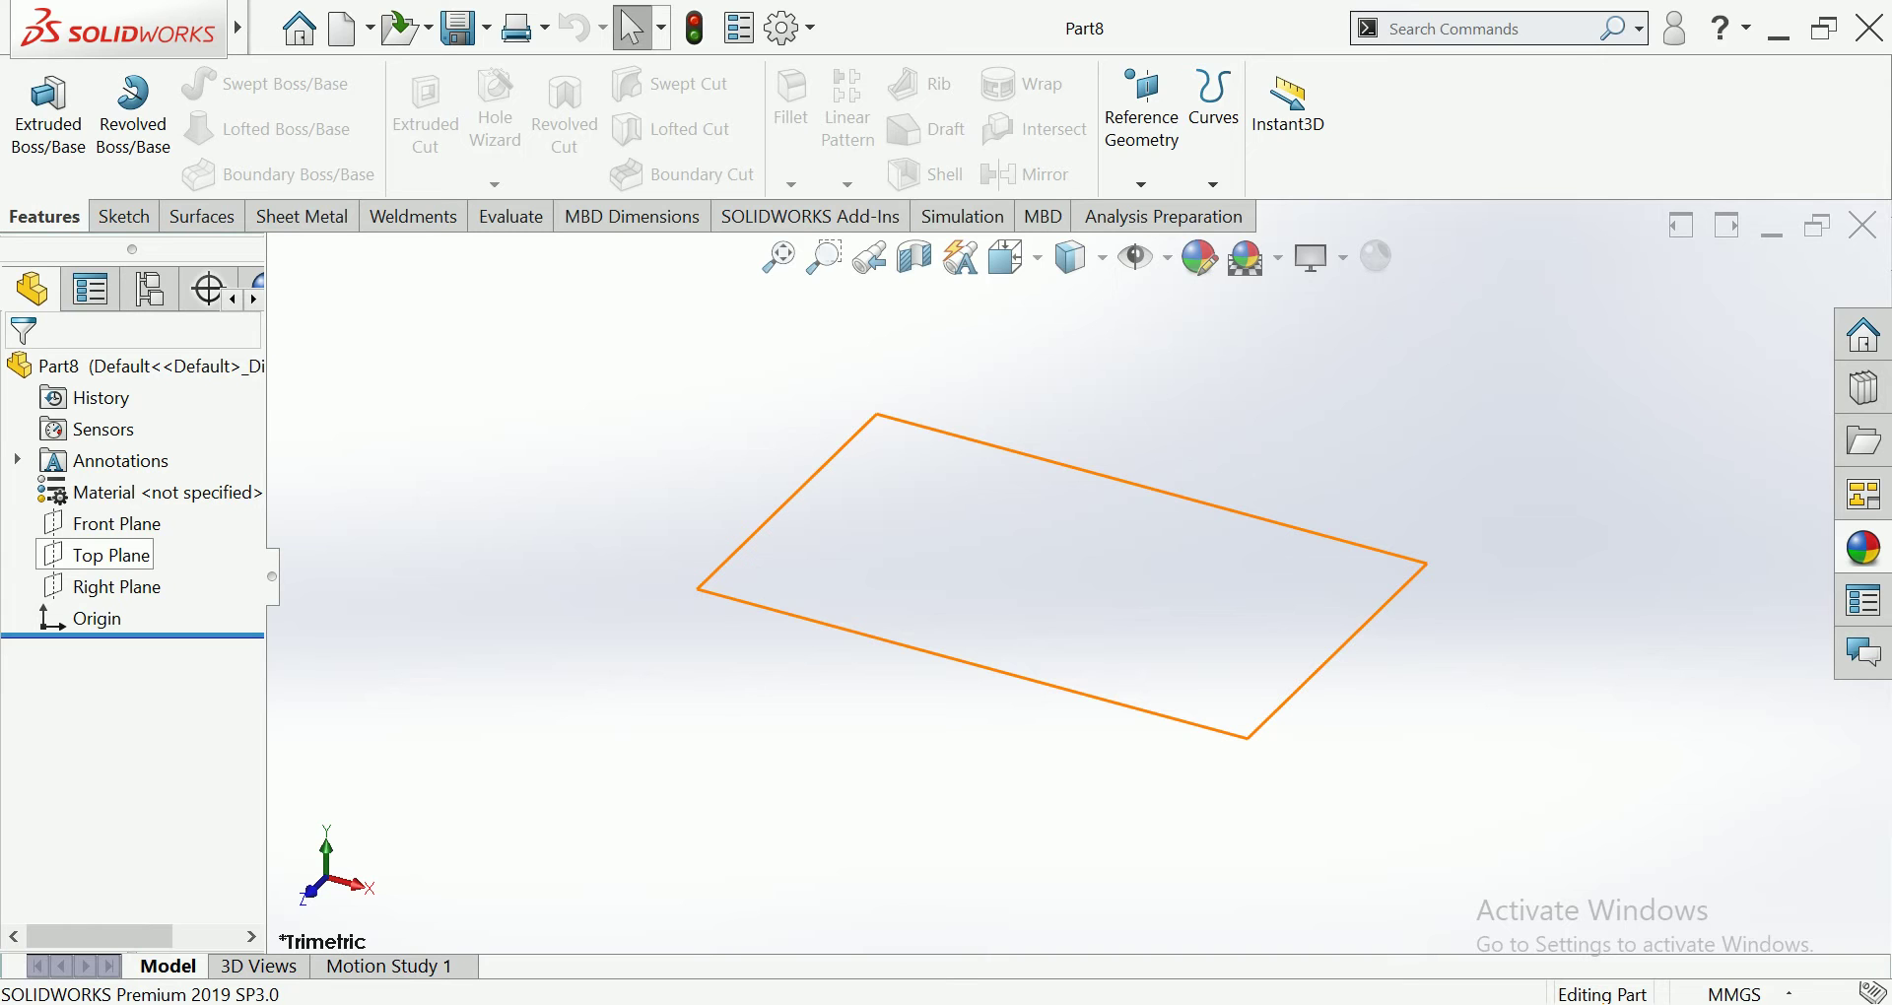
pyautogui.click(110, 555)
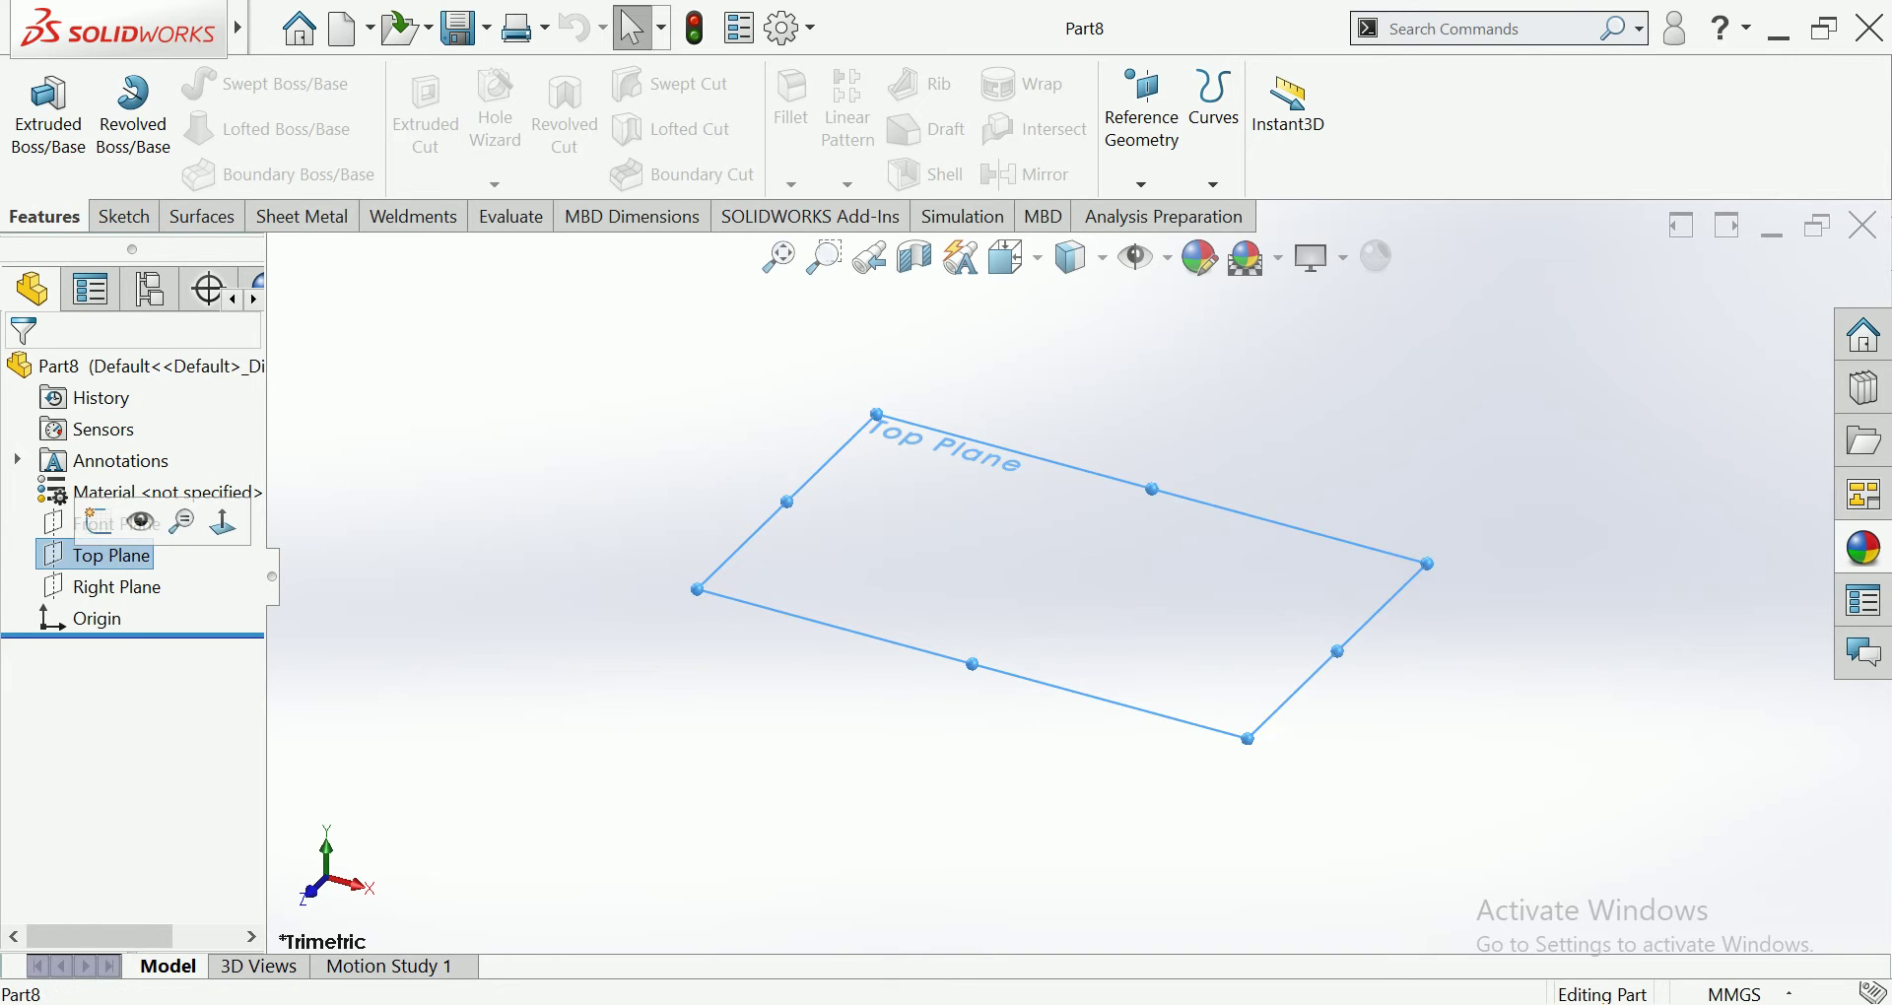
# Step: Sketch a center rectangle on the Top Plane centred on the origin
pyautogui.click(140, 521)
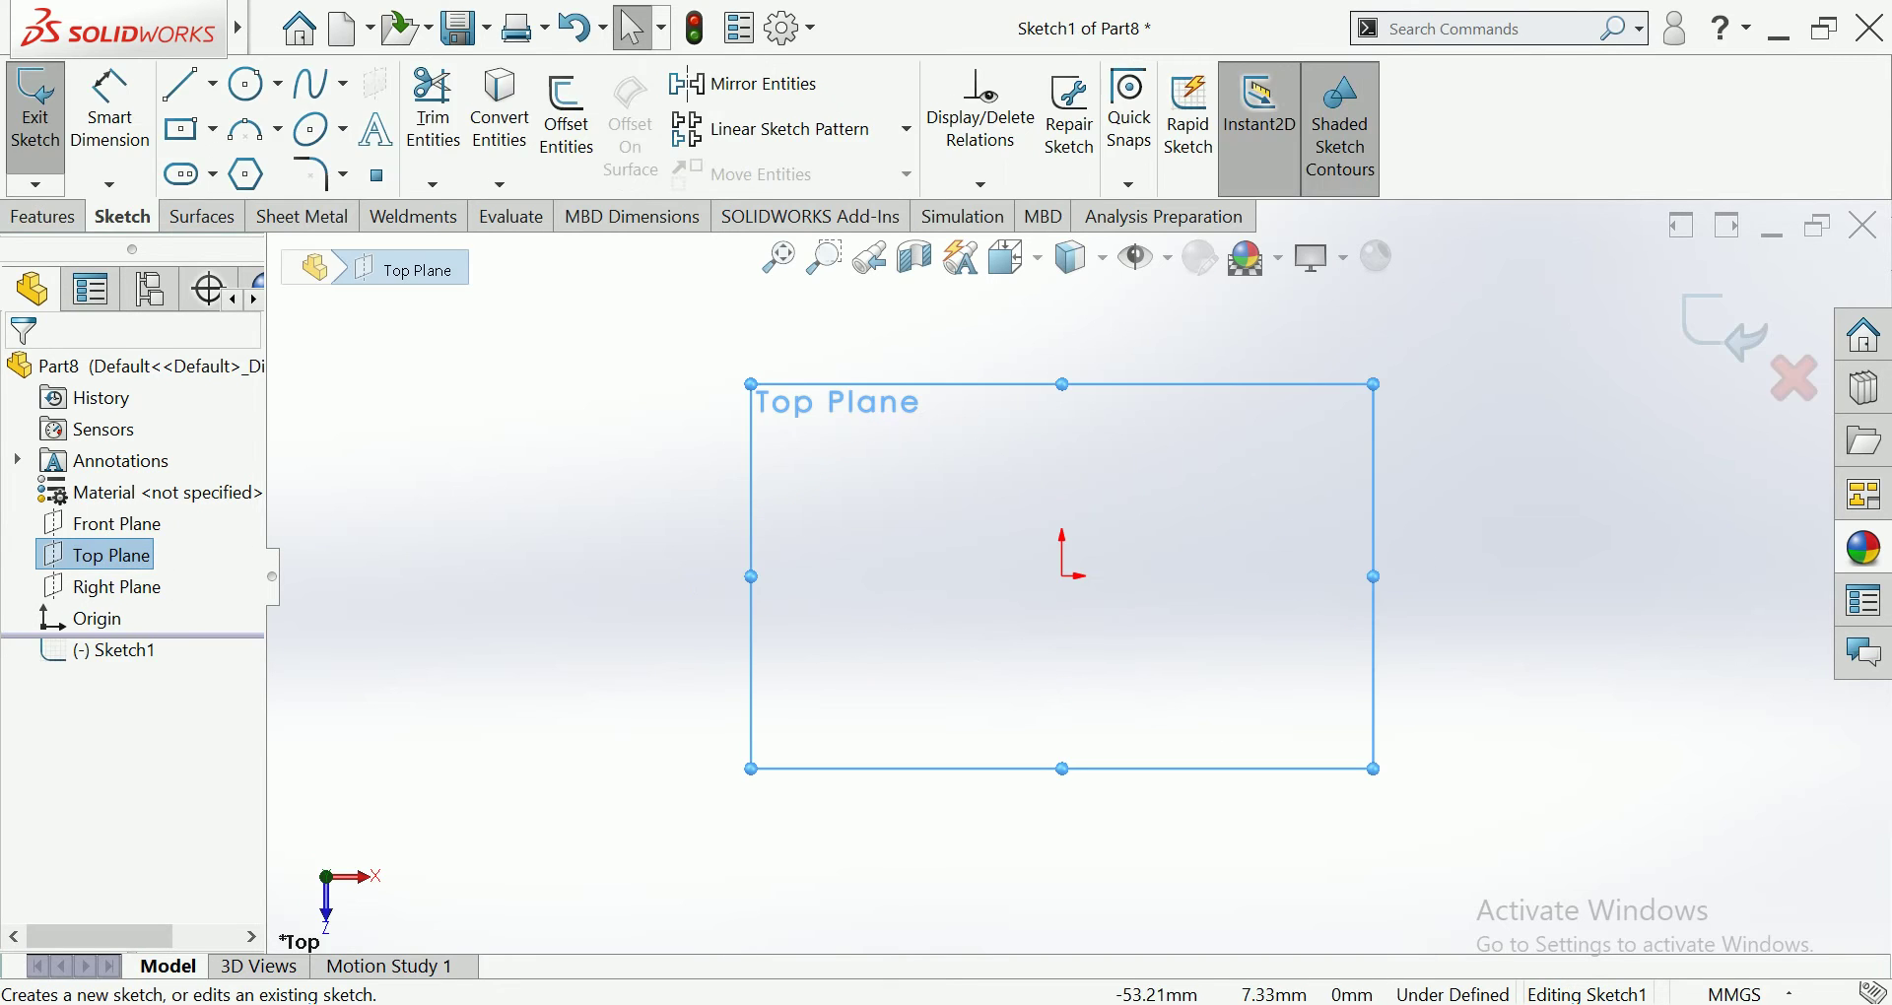
pyautogui.click(183, 129)
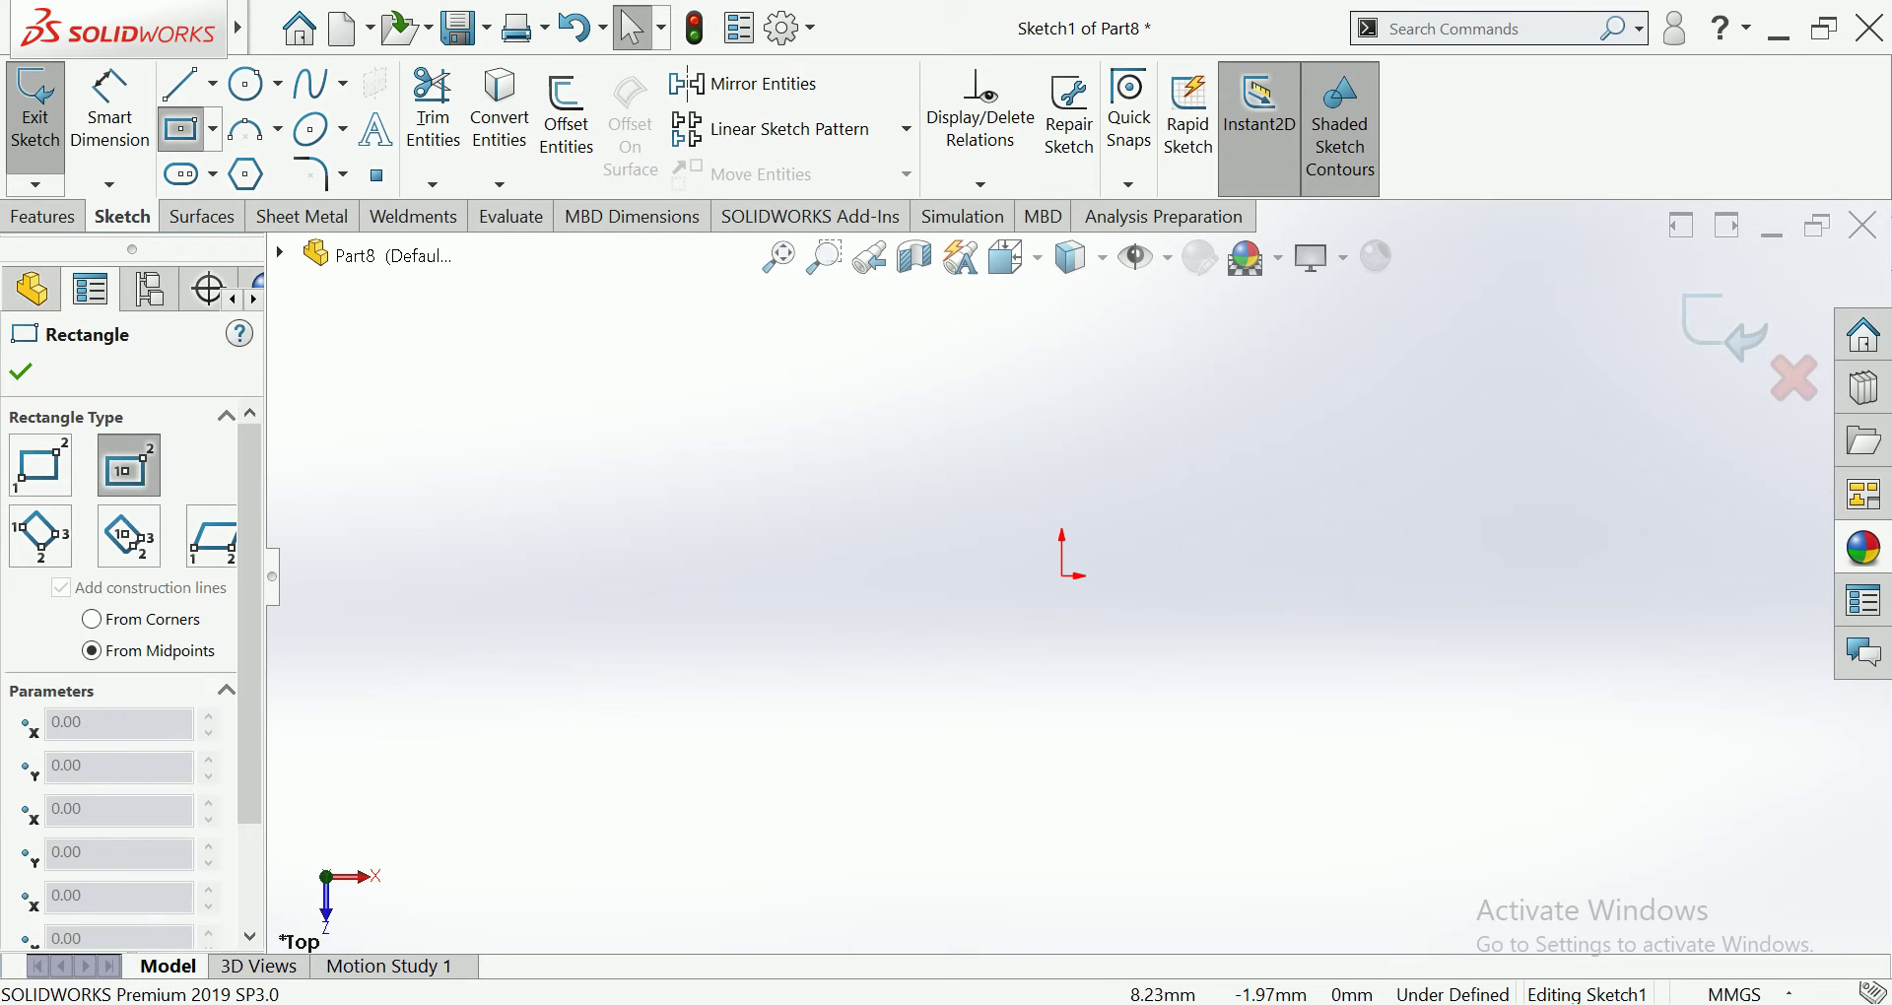
pyautogui.click(1061, 577)
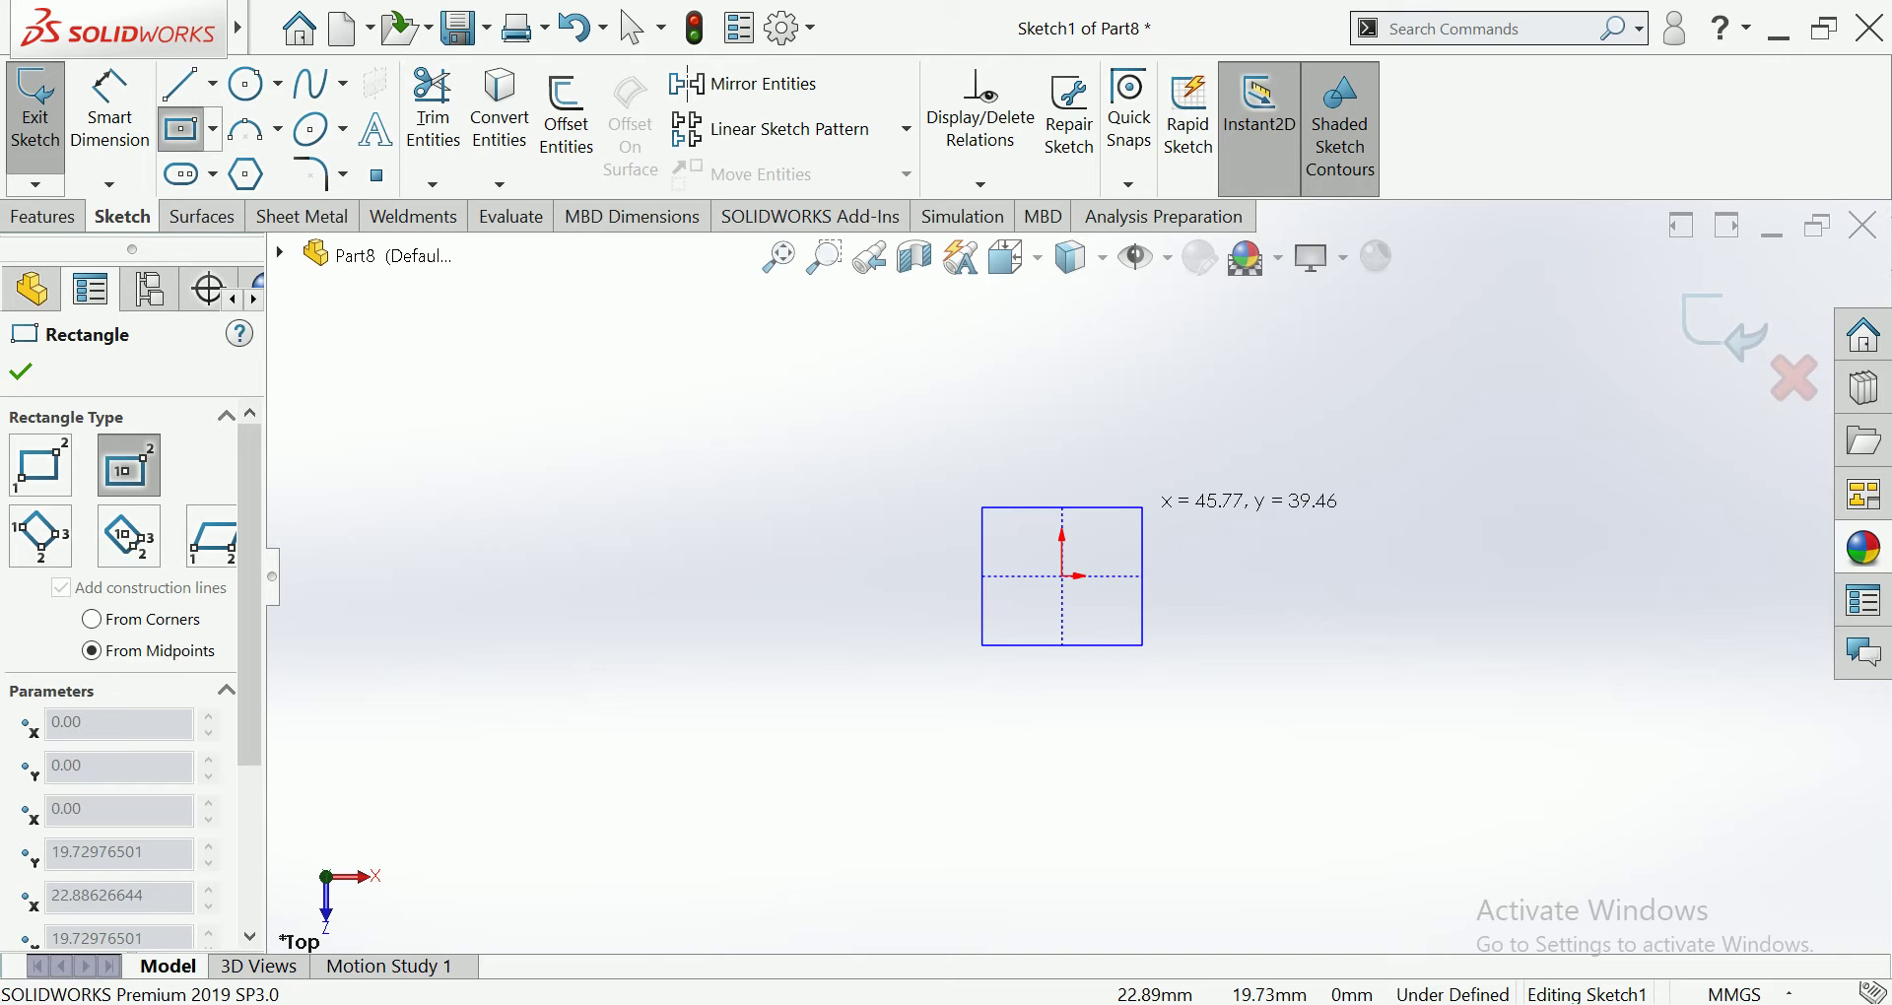
pyautogui.click(1143, 507)
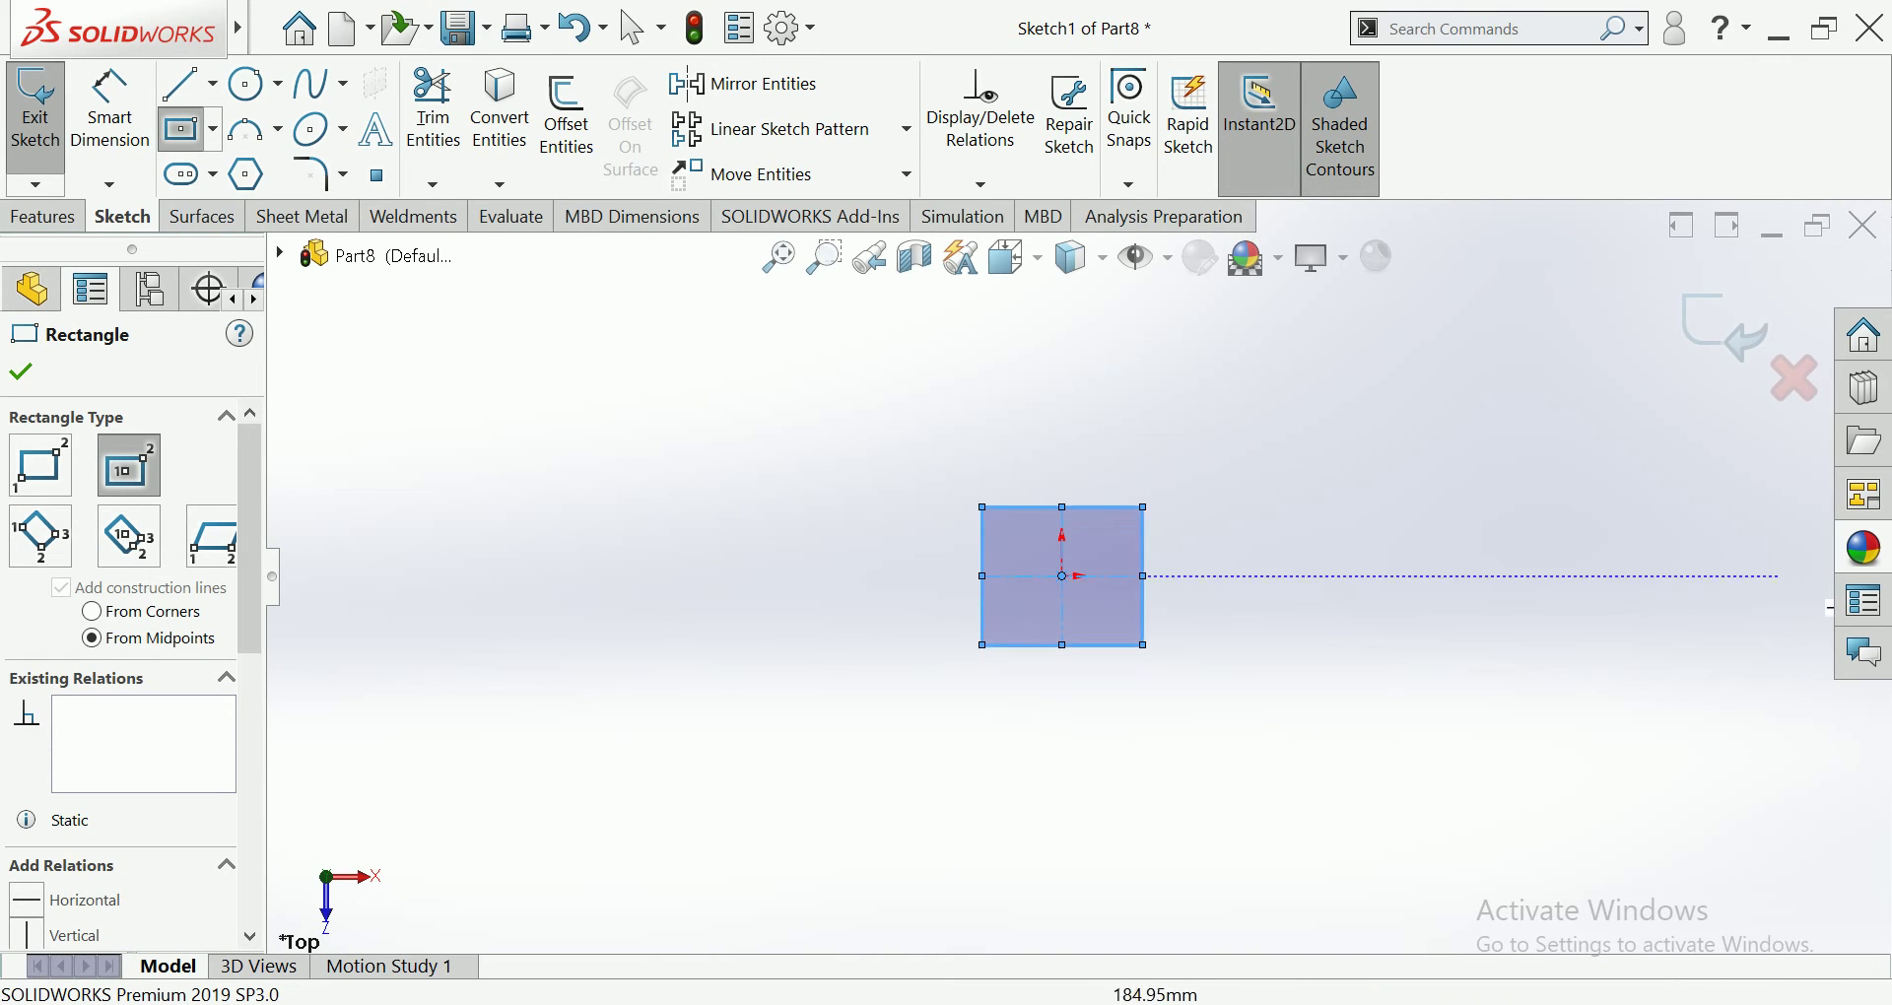
pyautogui.click(110, 108)
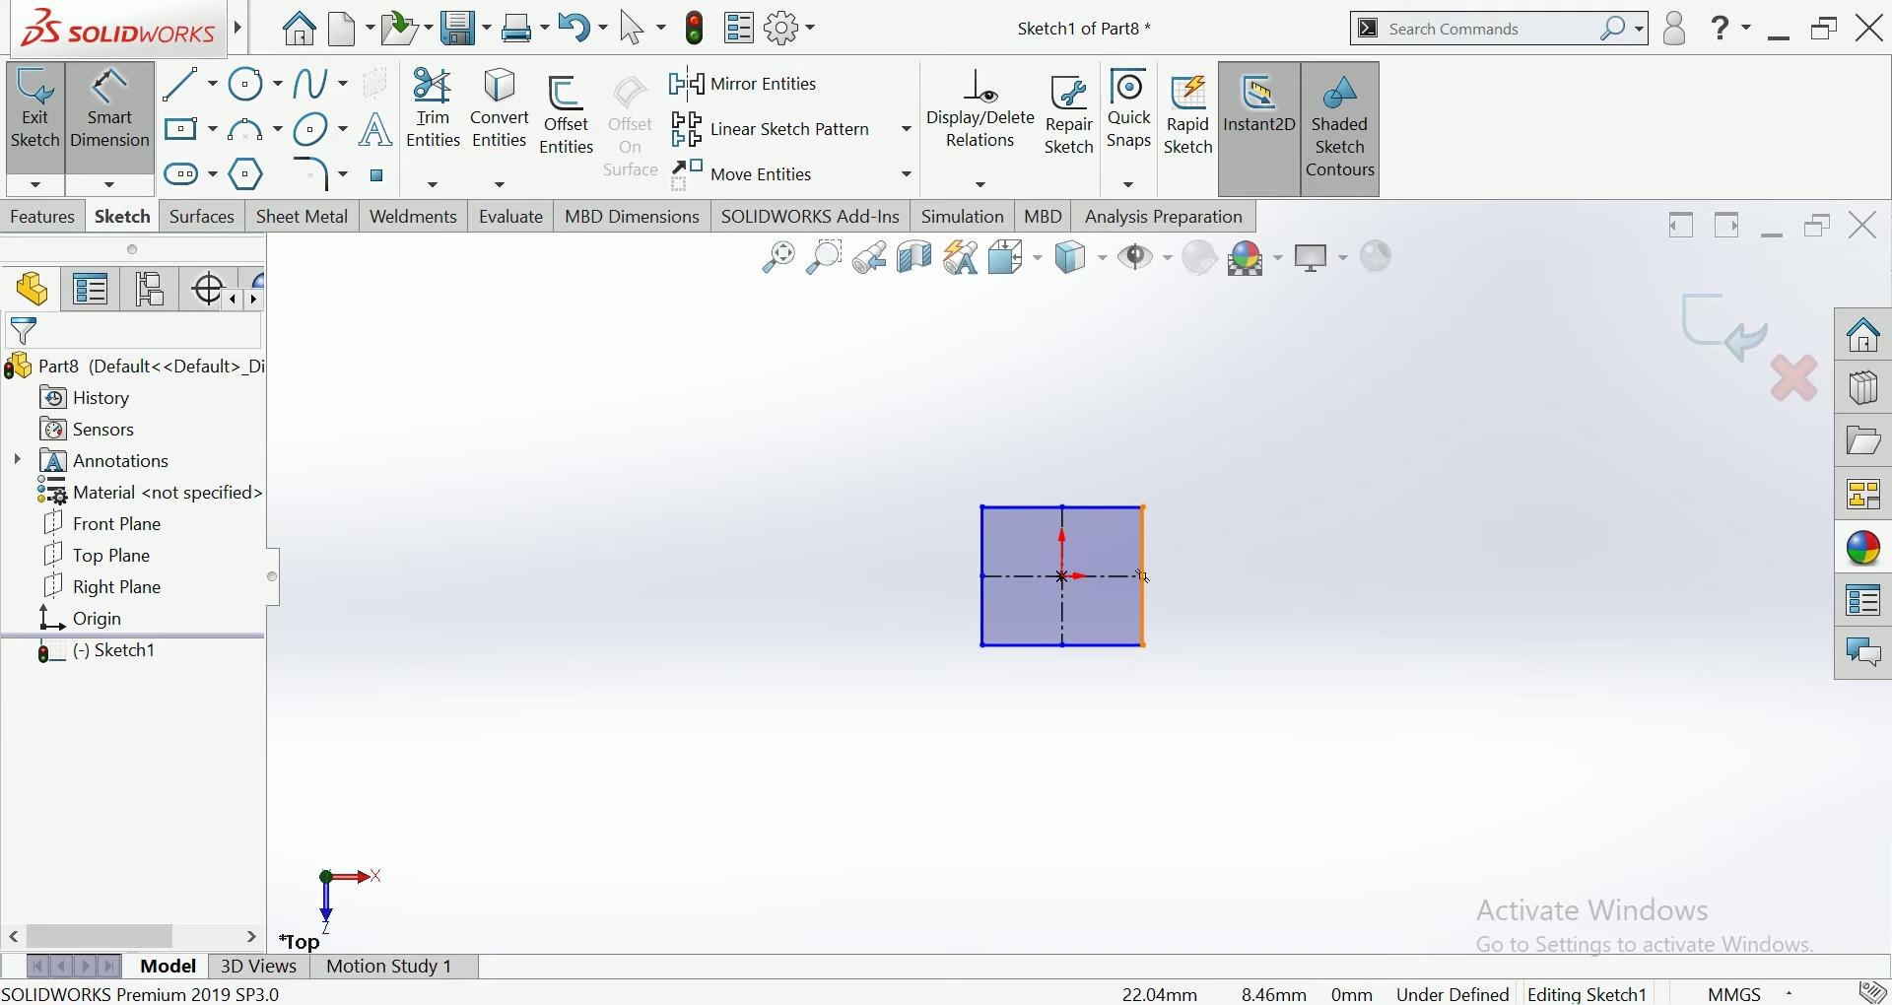
# Step: Dimension the rectangle's left and top edges to 91.5 mm each
pyautogui.click(984, 591)
pyautogui.click(876, 576)
pyautogui.write('91')
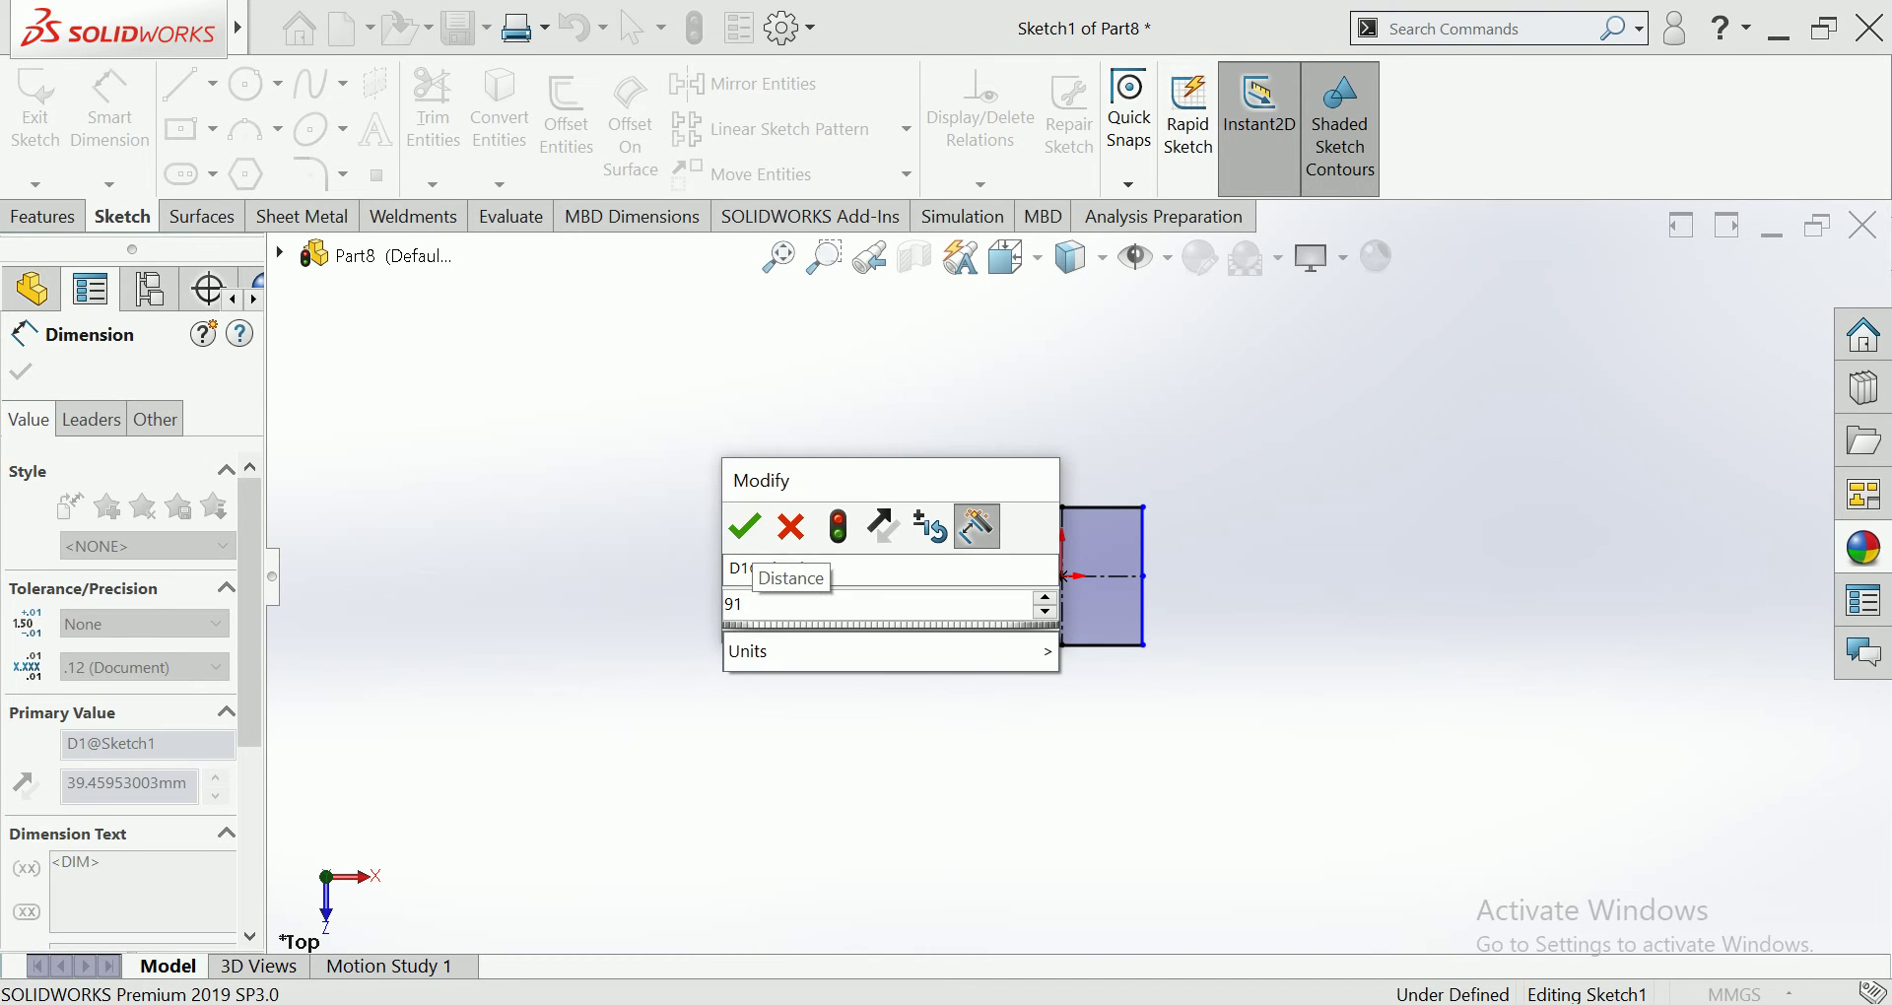
pyautogui.write('.5')
pyautogui.press('Return')
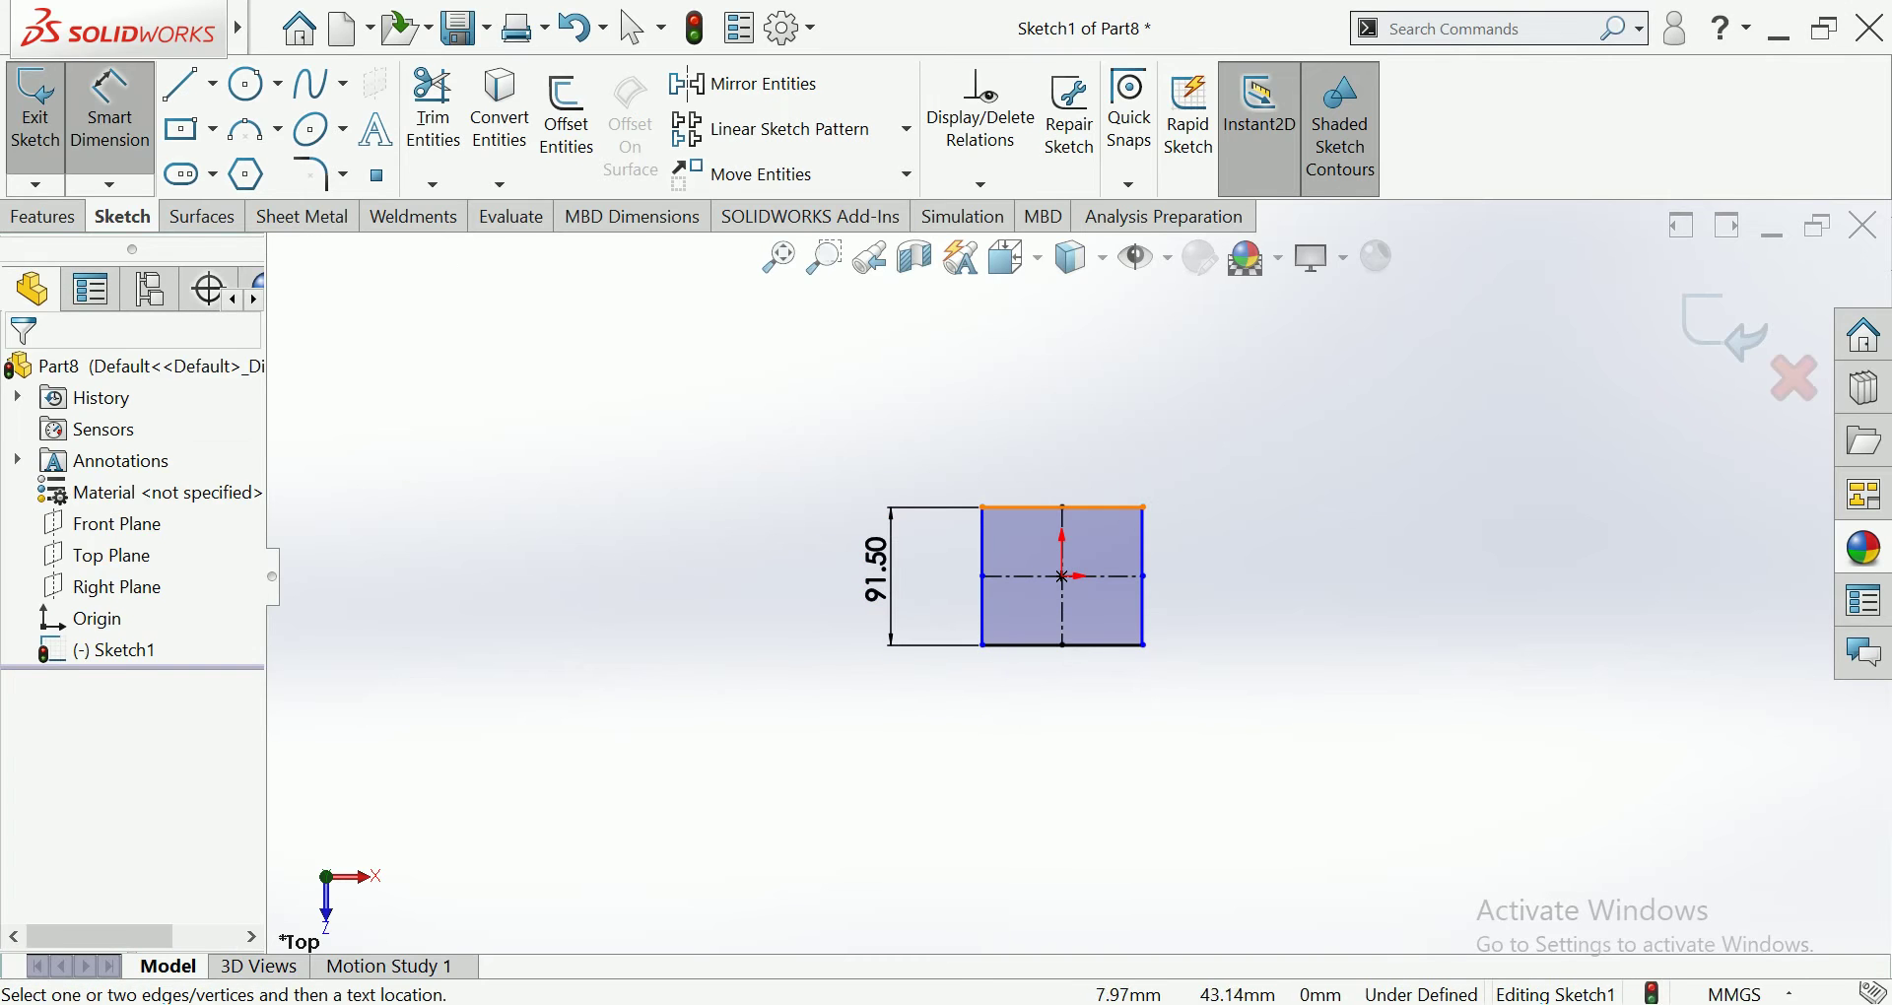
pyautogui.click(1064, 507)
pyautogui.click(1065, 434)
pyautogui.write('9')
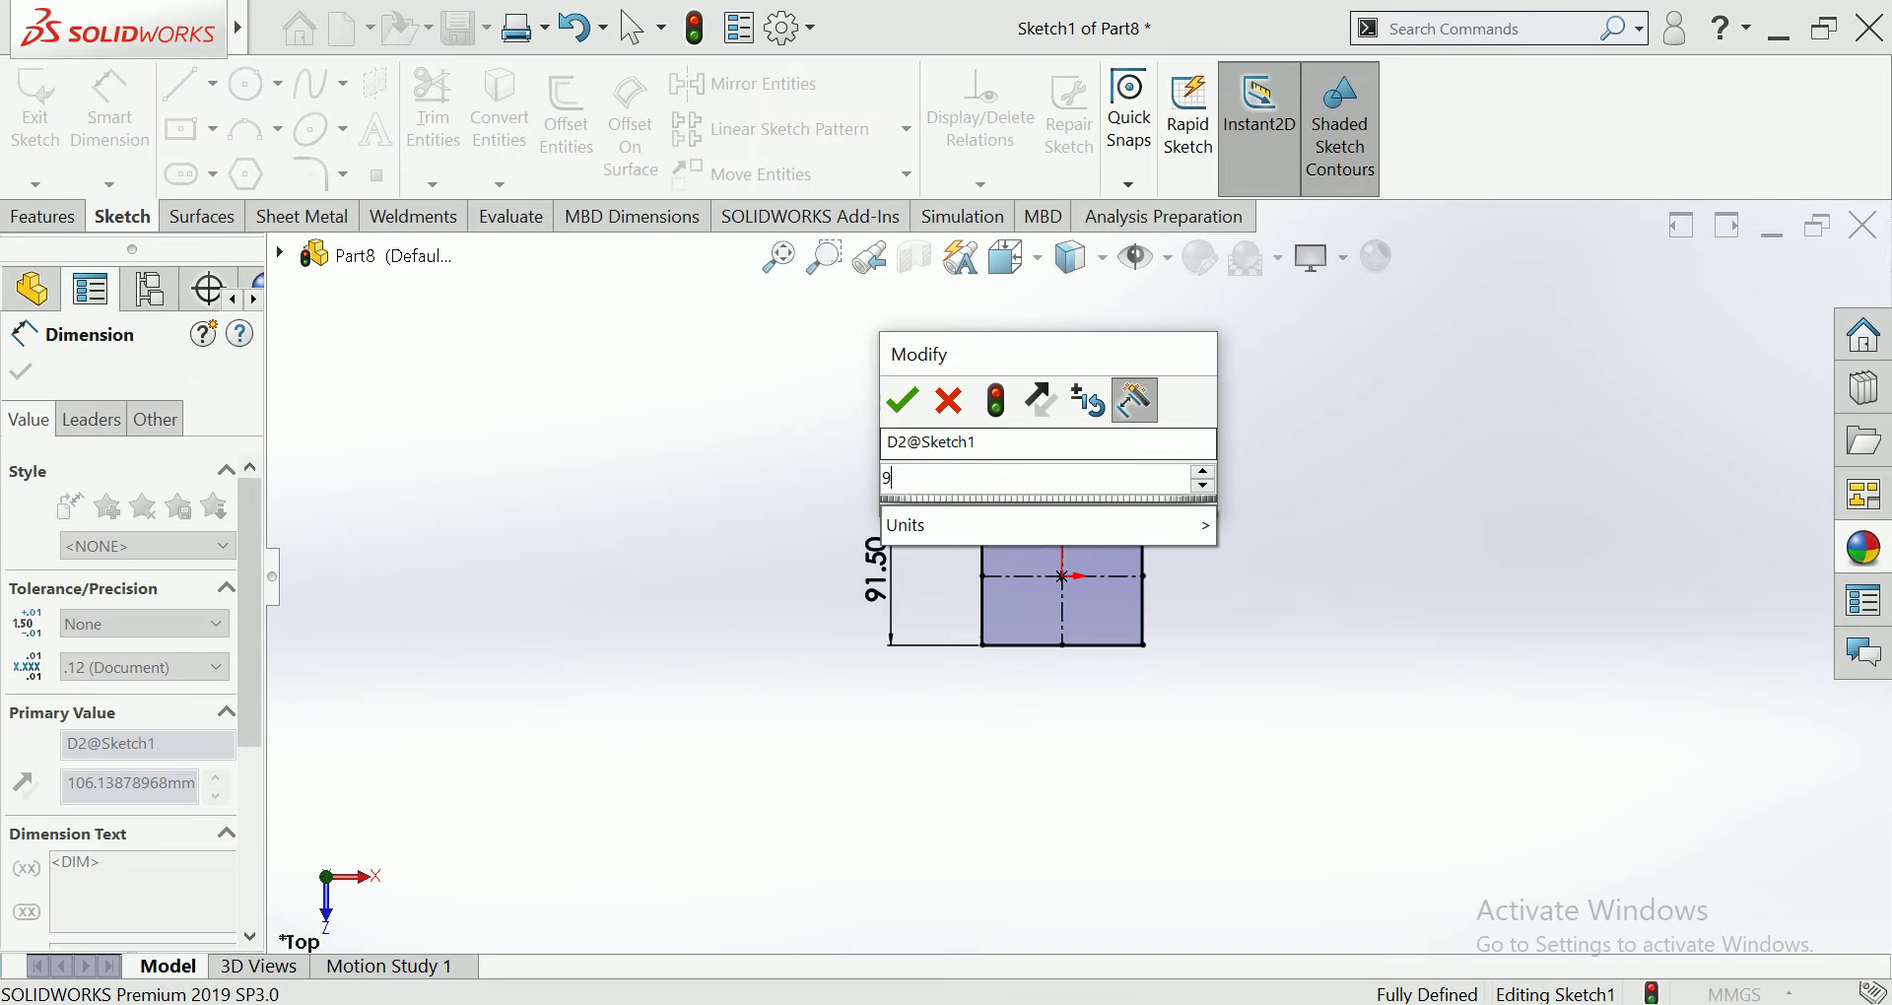
pyautogui.write('1.5')
pyautogui.press('Escape')
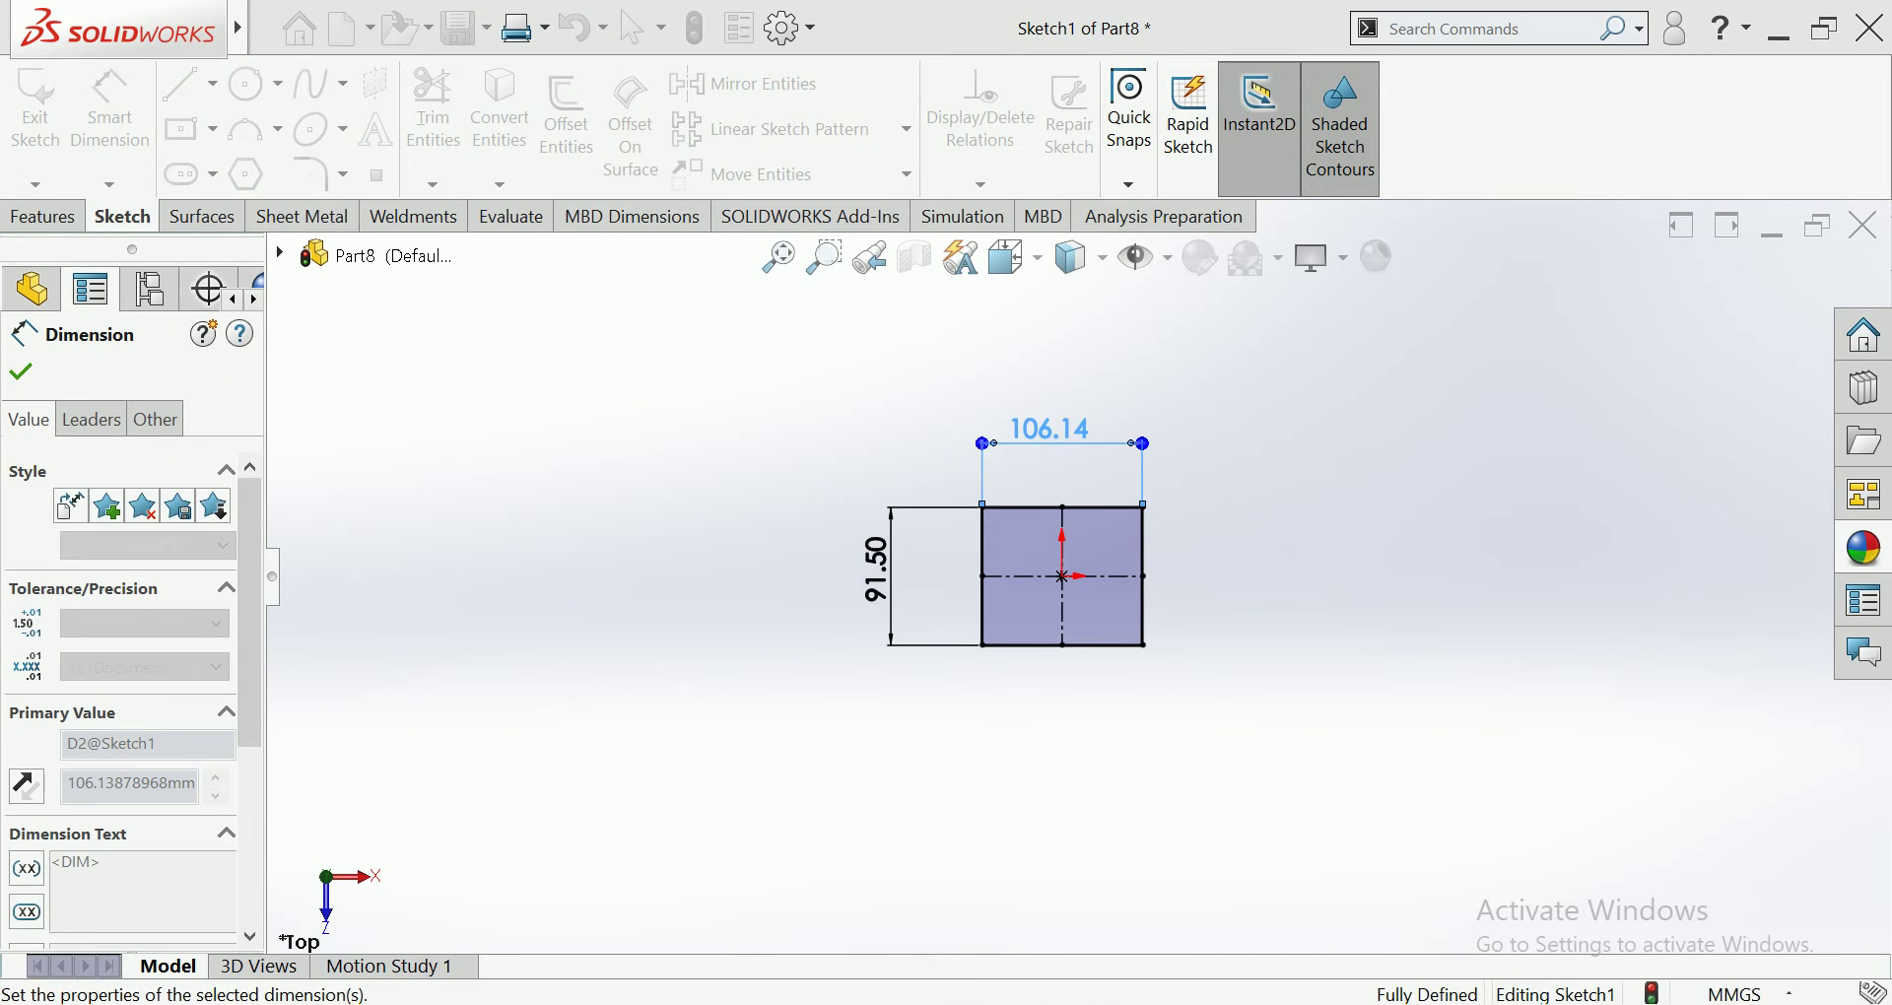
pyautogui.press('Escape')
pyautogui.press('Escape')
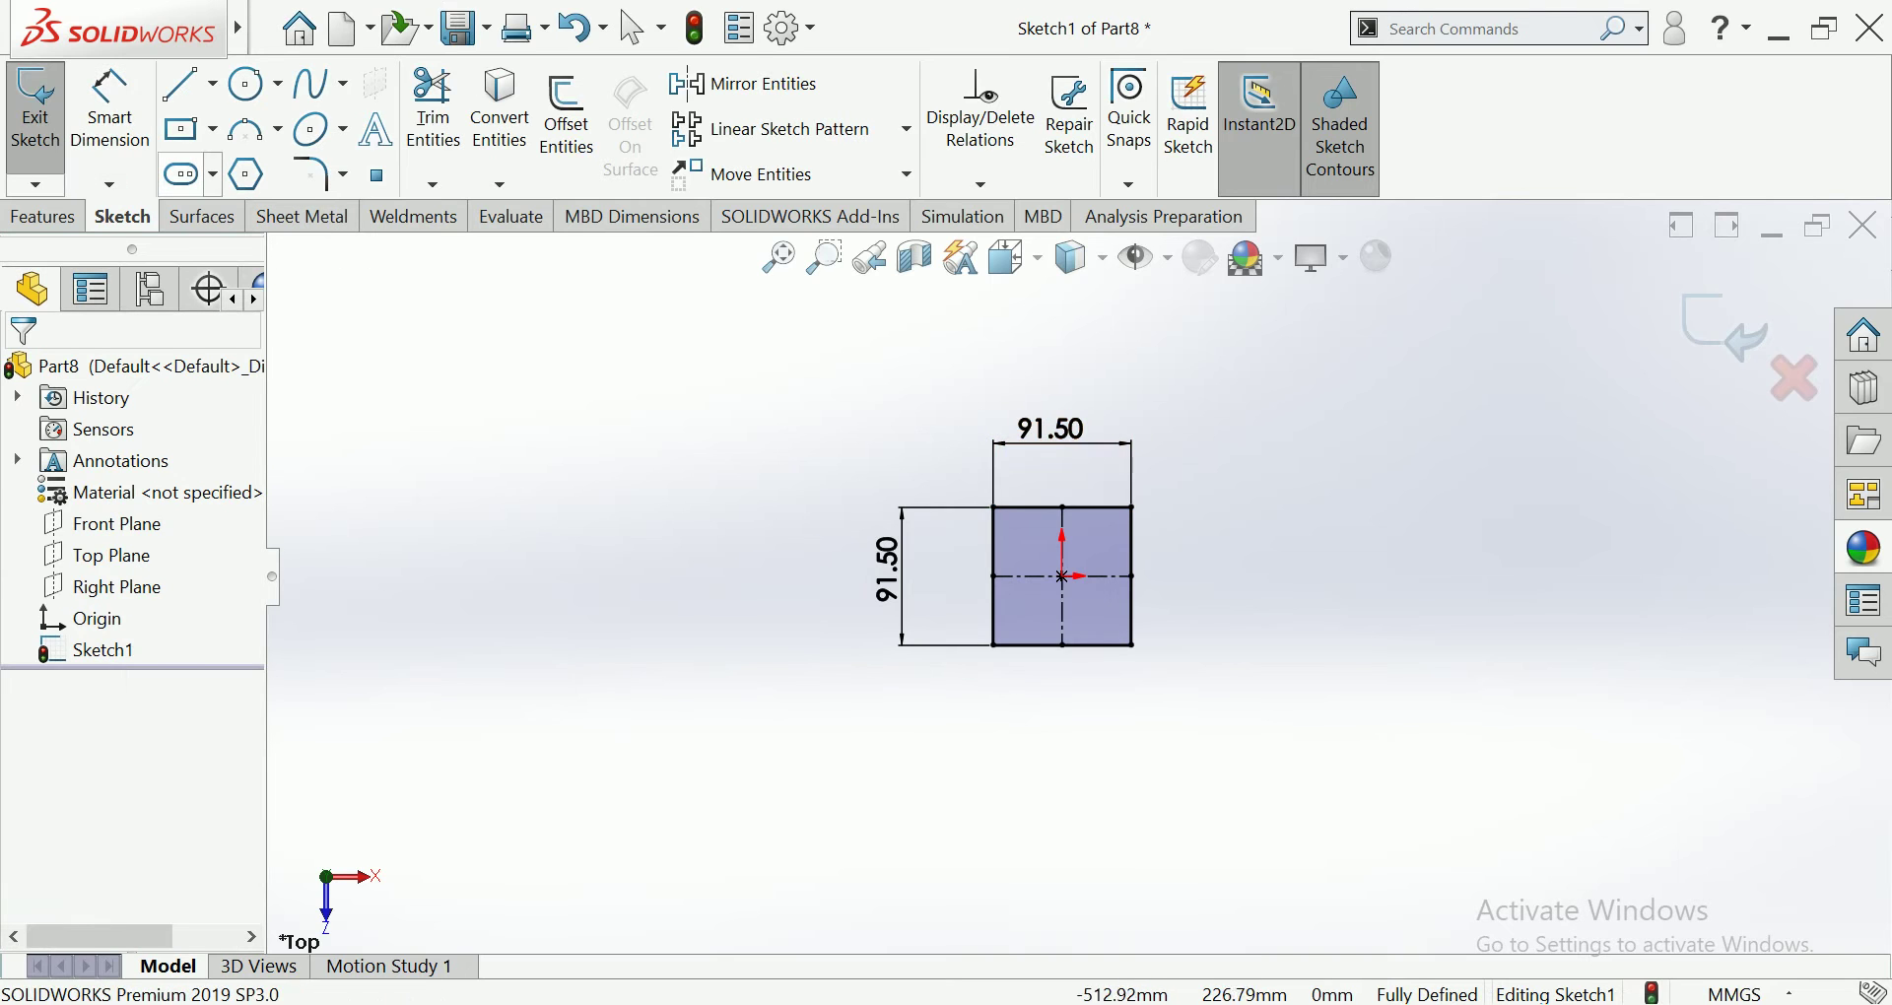
pyautogui.click(566, 117)
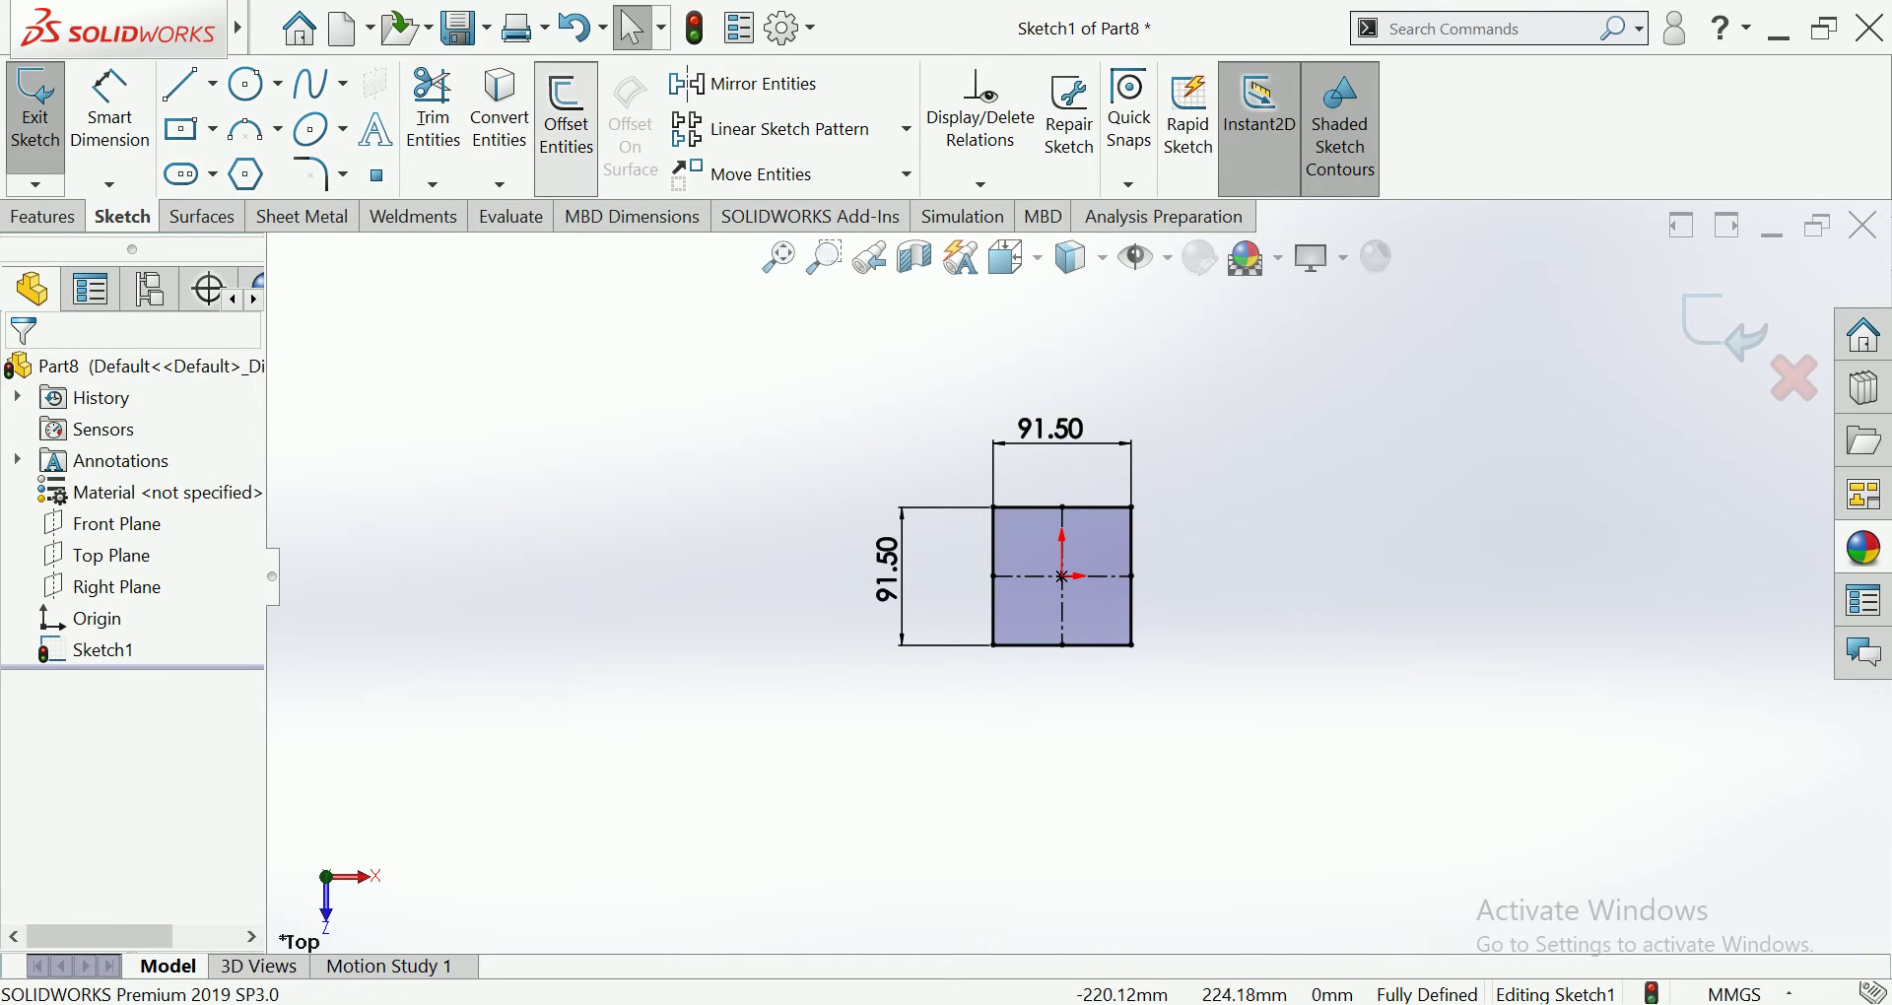
pyautogui.click(187, 129)
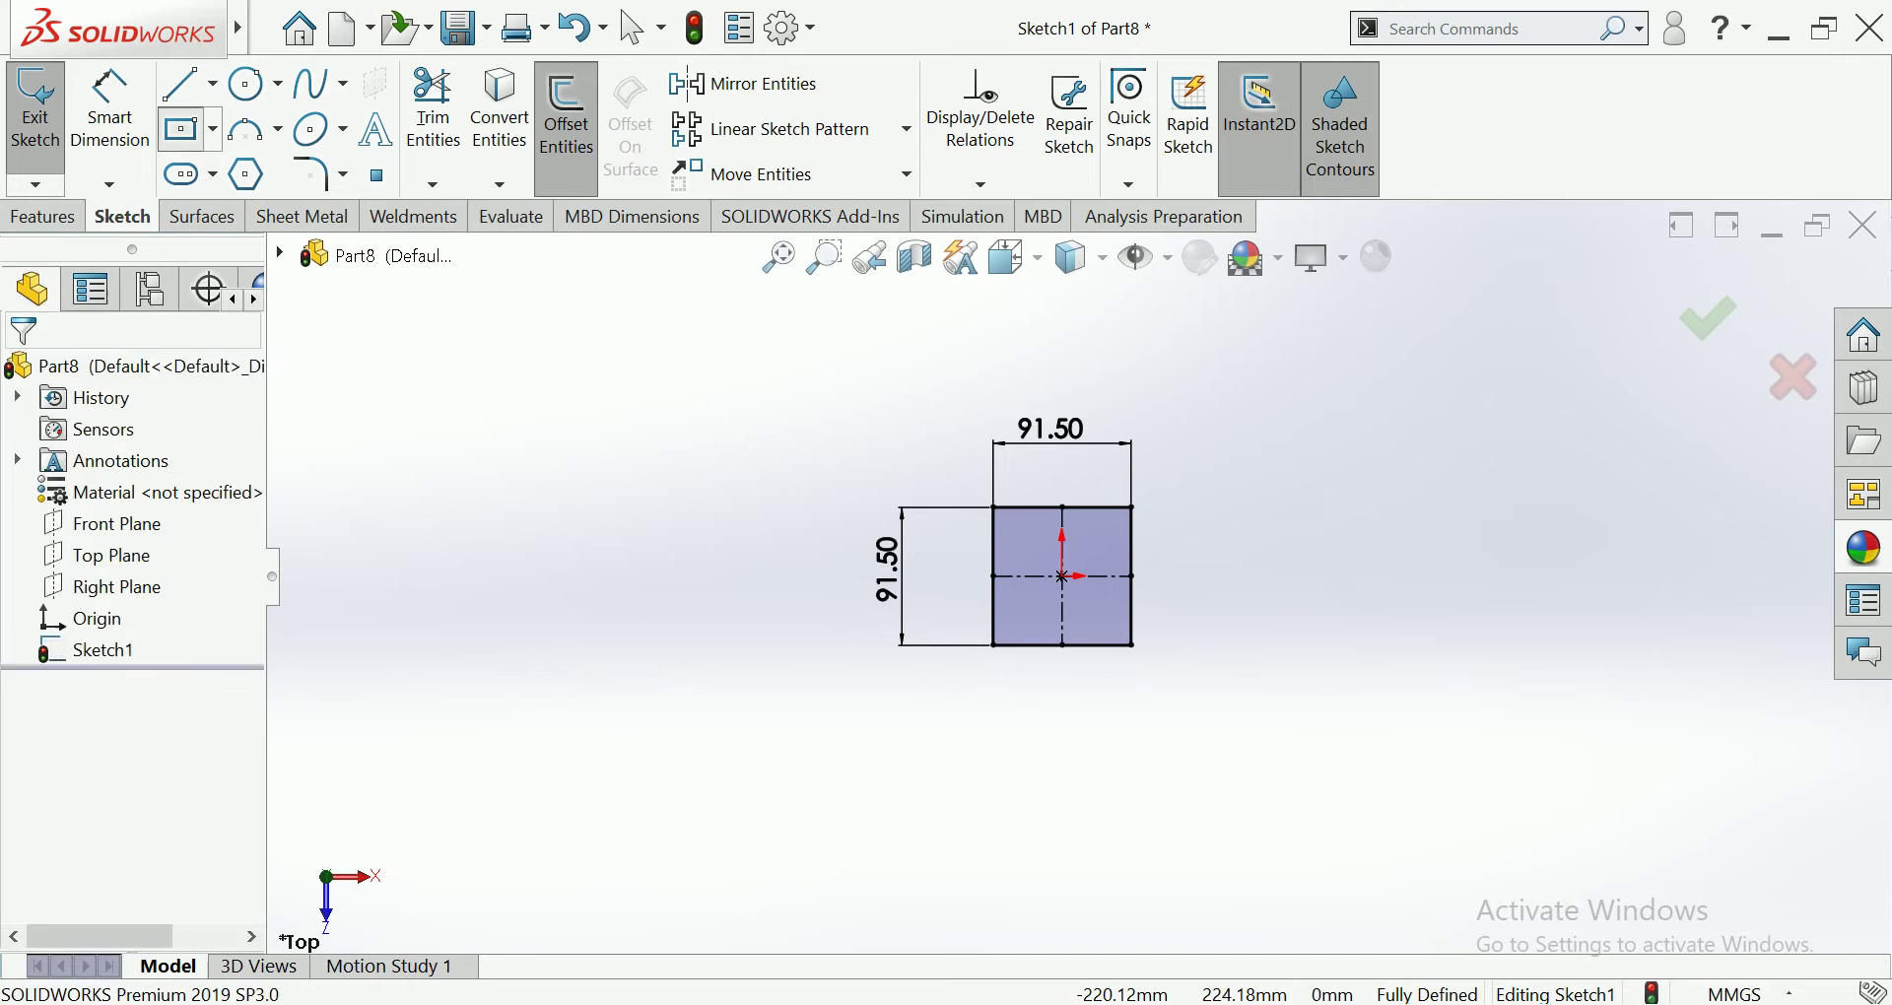
pyautogui.click(1064, 577)
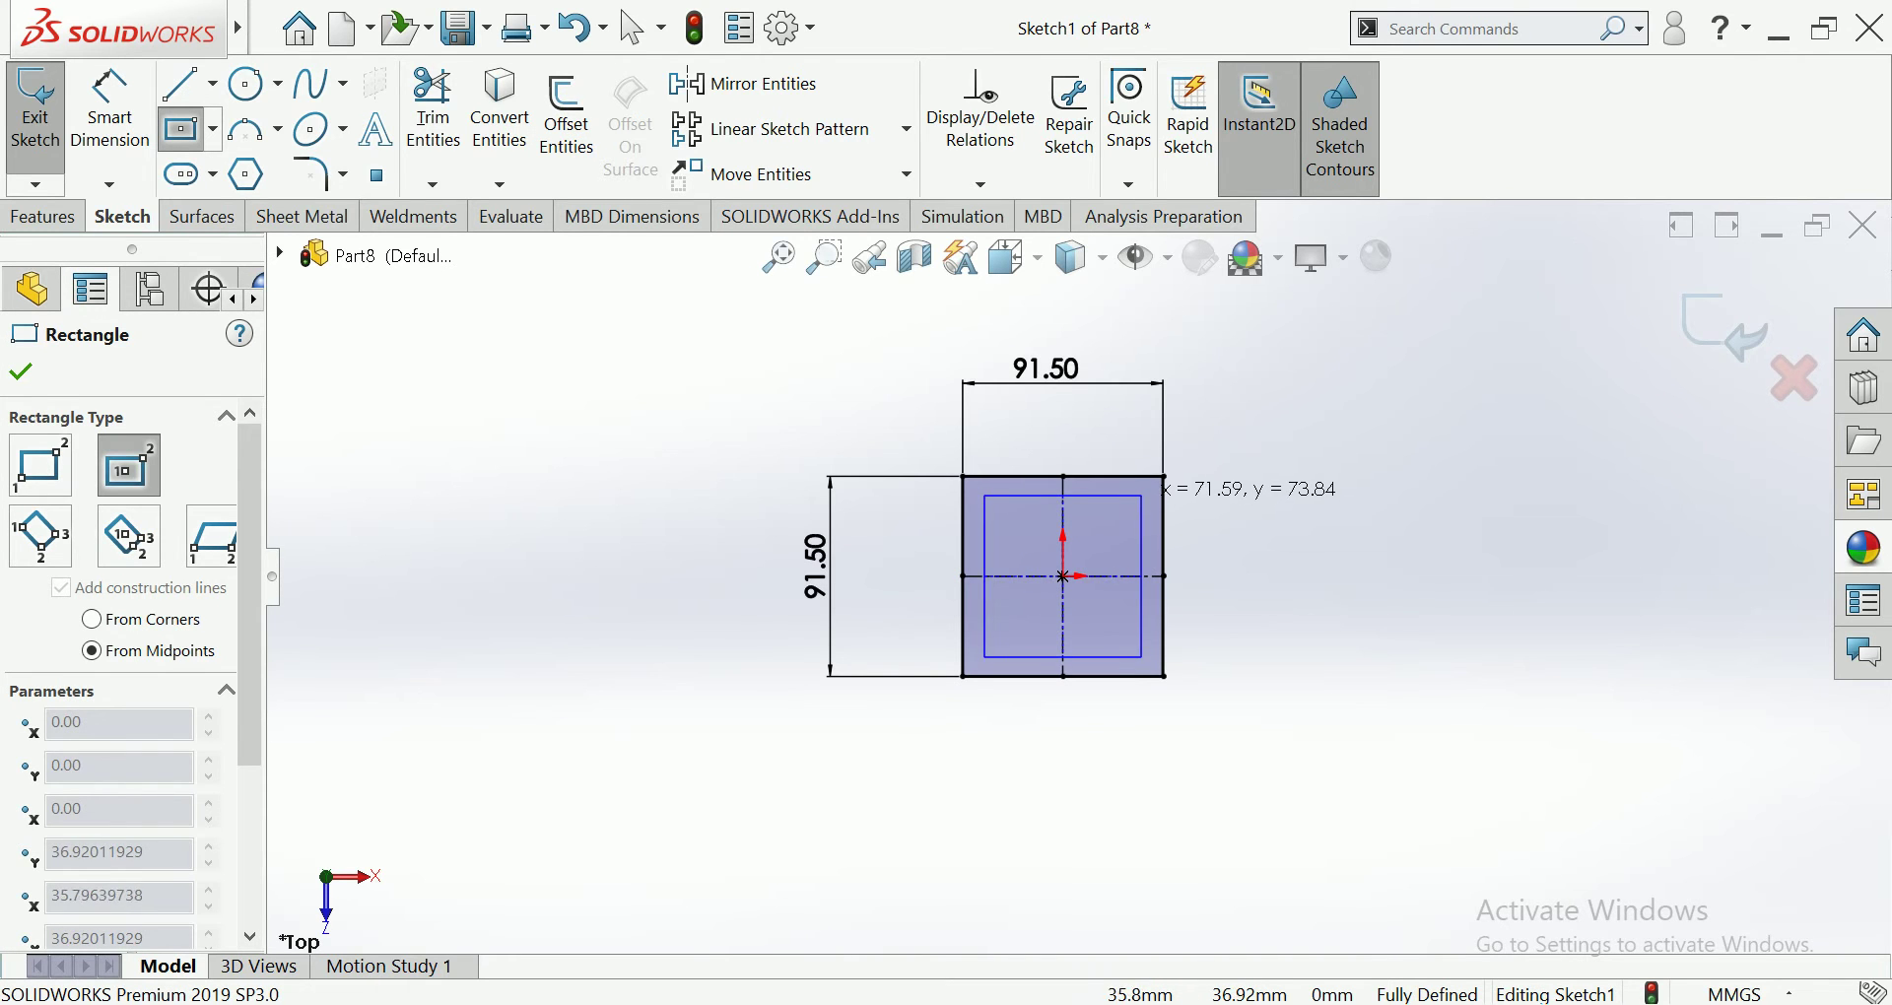
pyautogui.click(1143, 658)
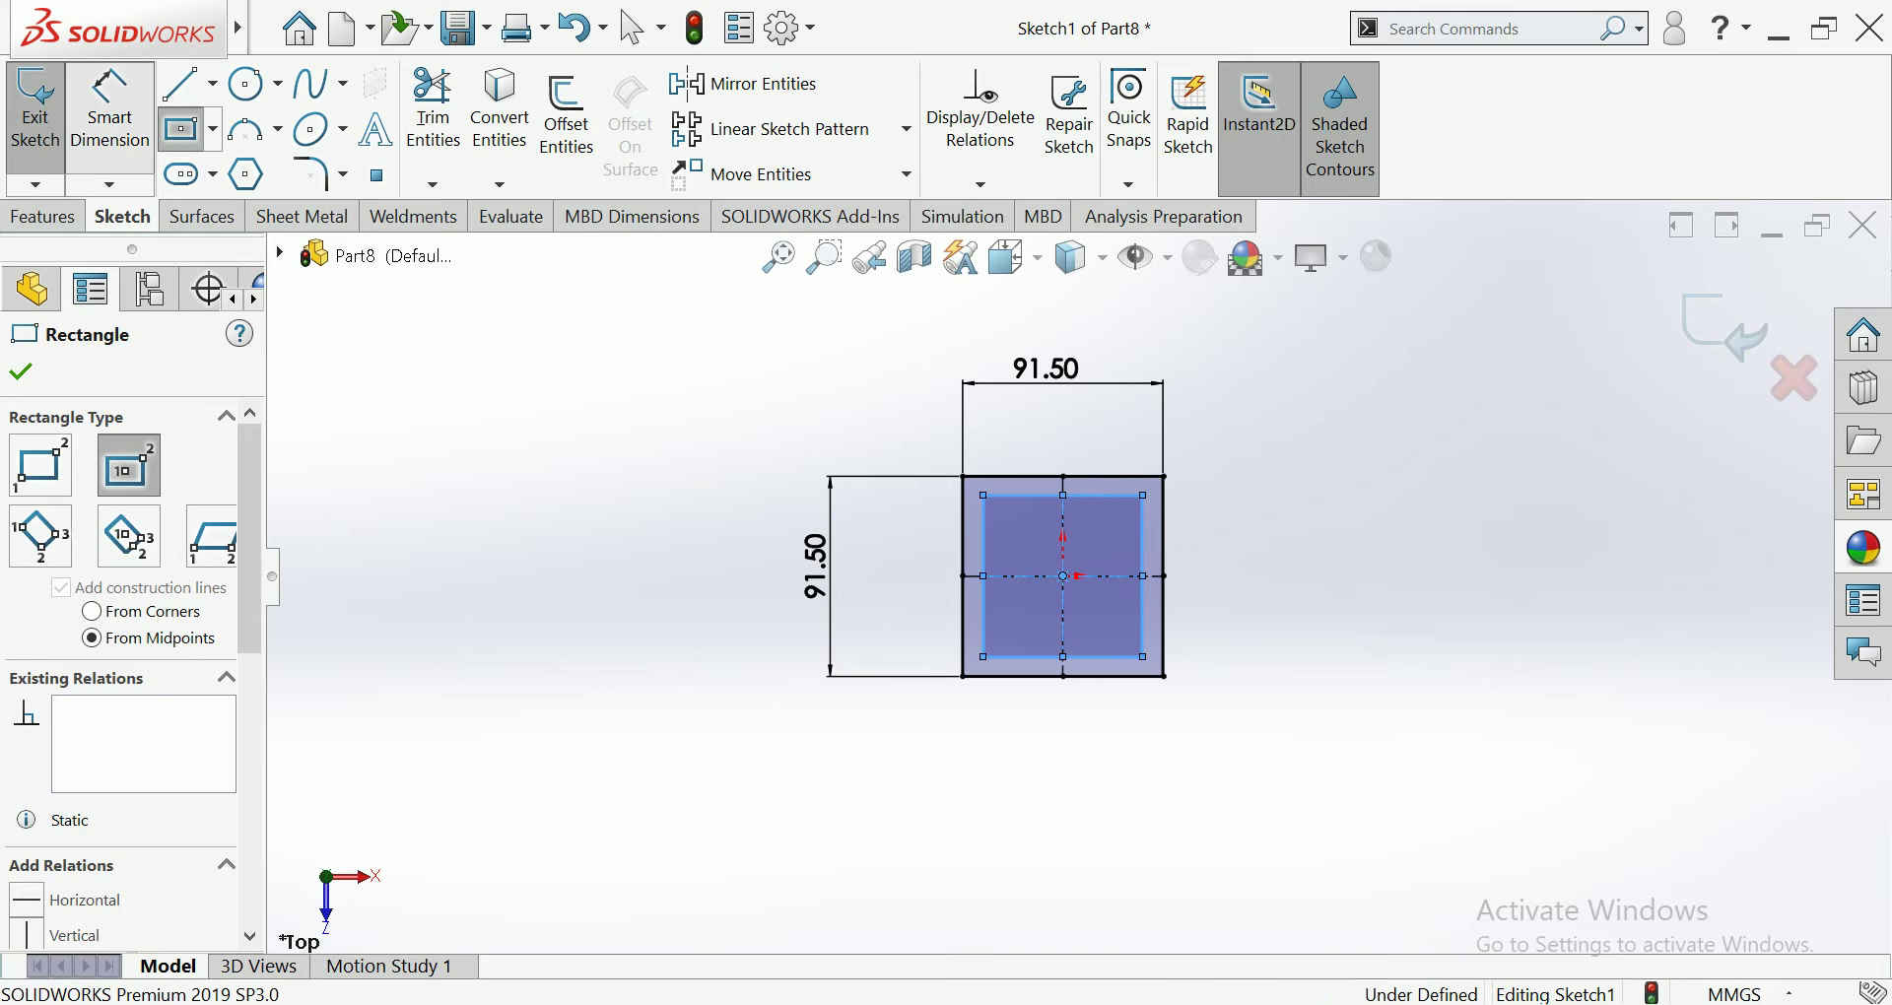
pyautogui.press('Escape')
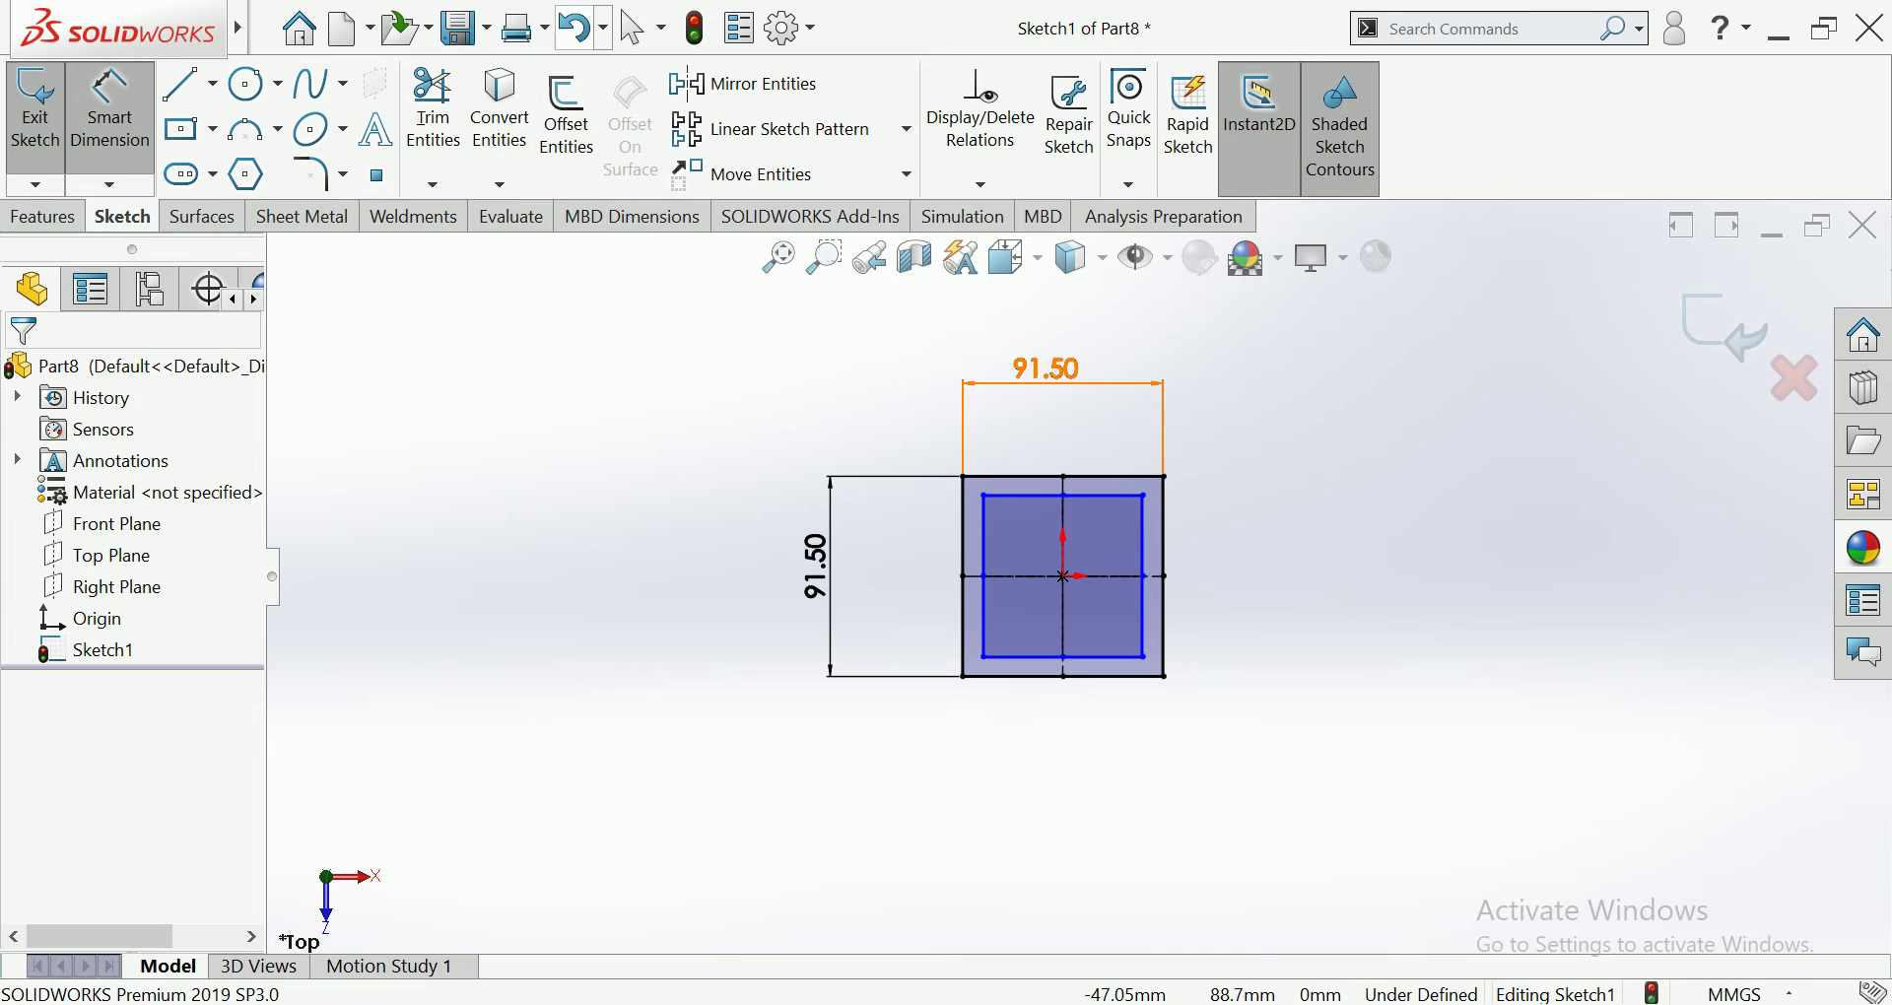
pyautogui.click(636, 28)
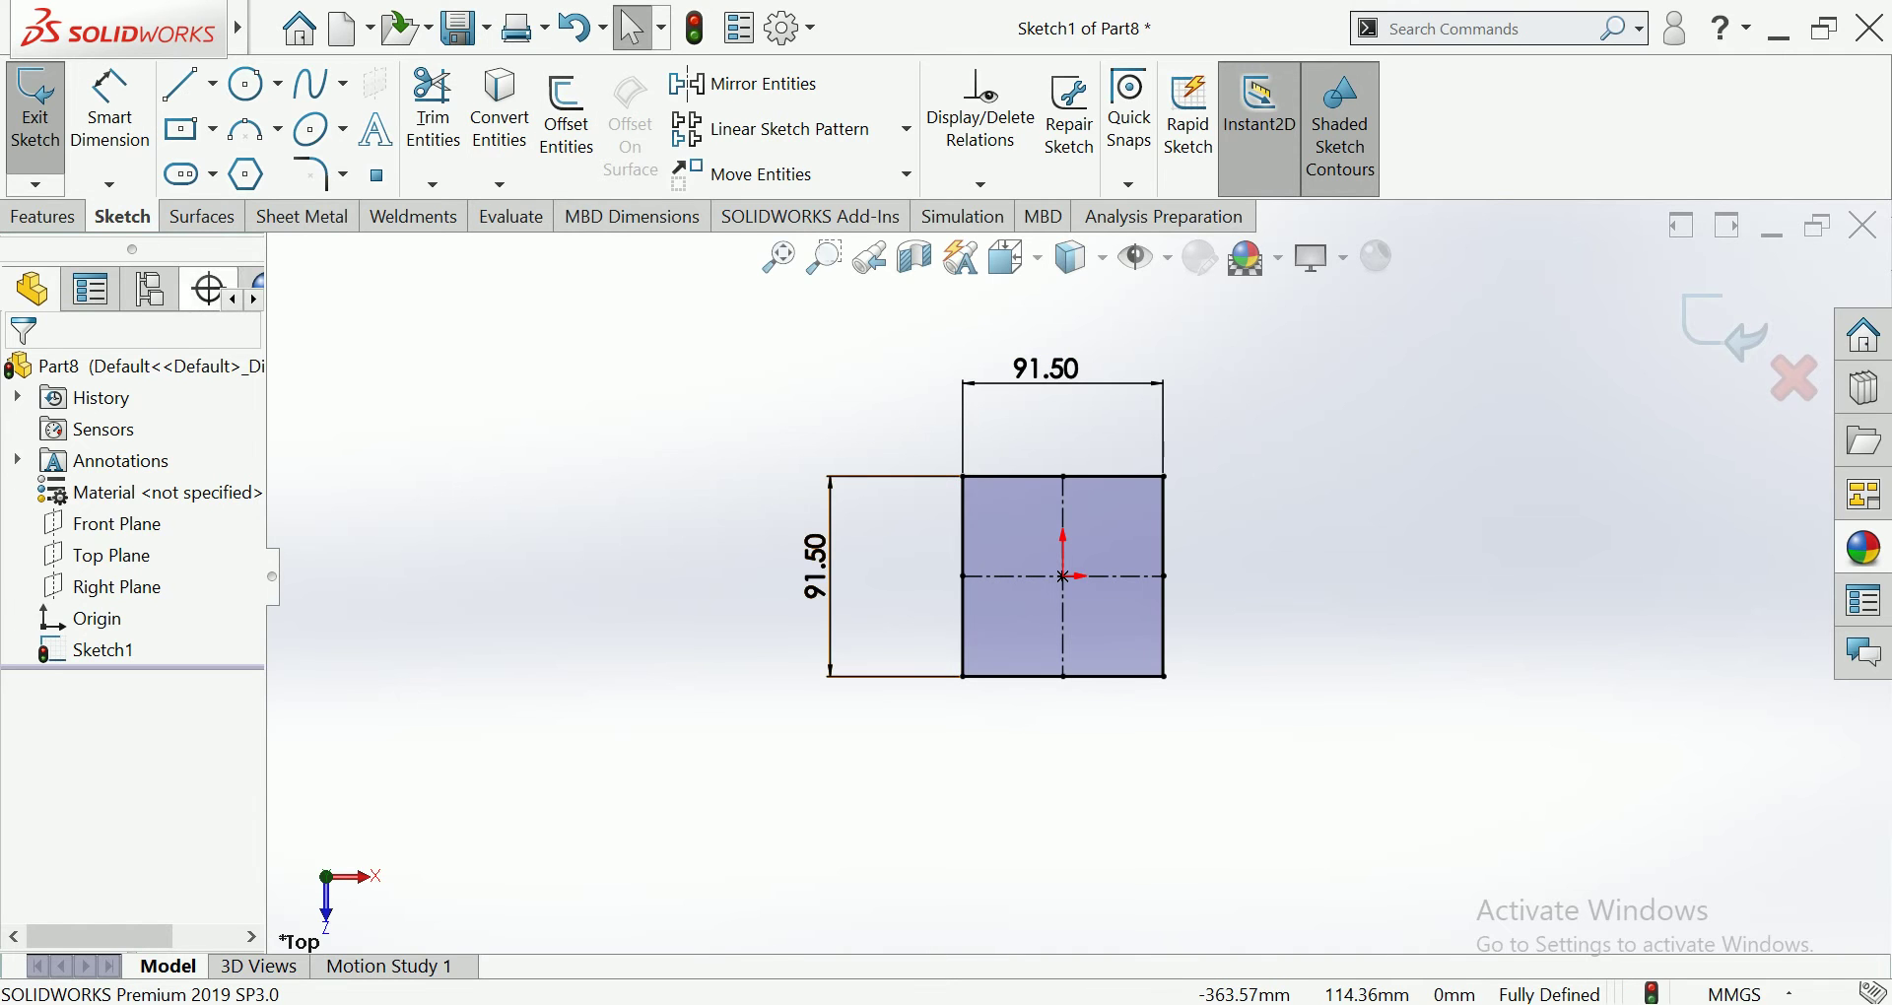
pyautogui.click(42, 216)
pyautogui.click(49, 114)
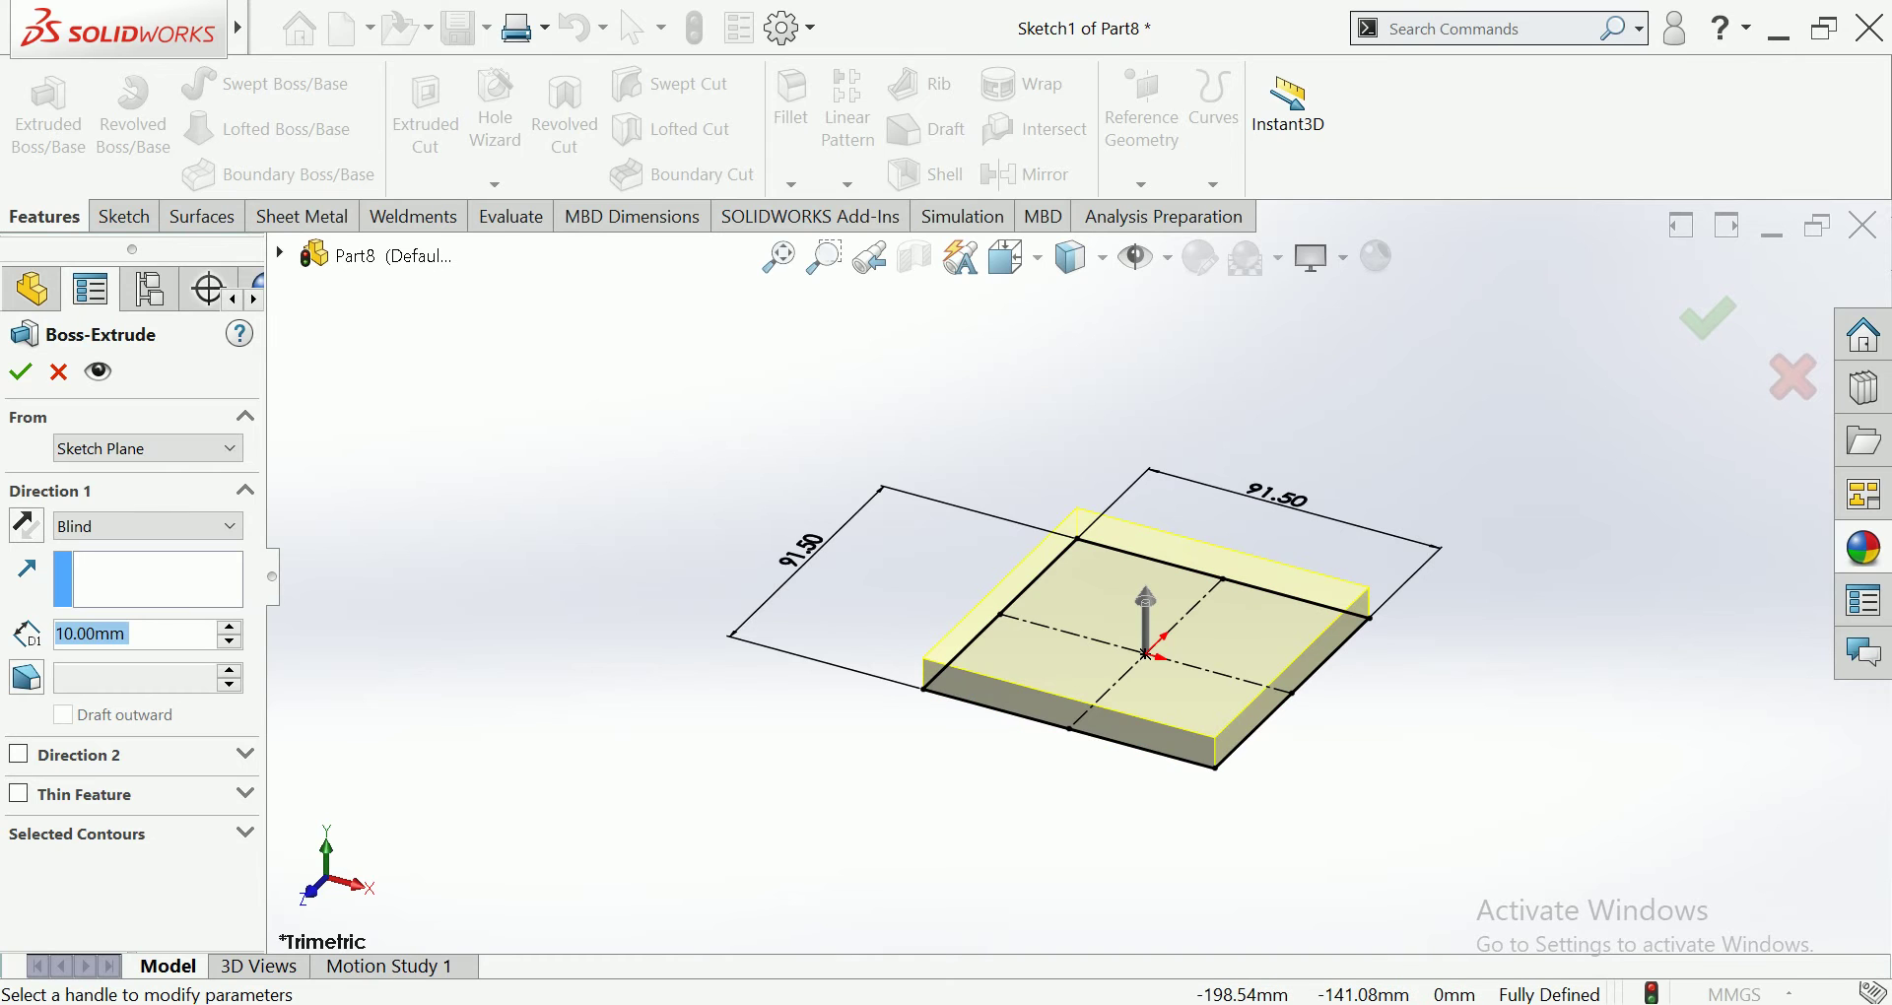
# Step: Make the extrusion a Thin Feature with a 4.5 mm wall reversed inside the square
pyautogui.click(18, 794)
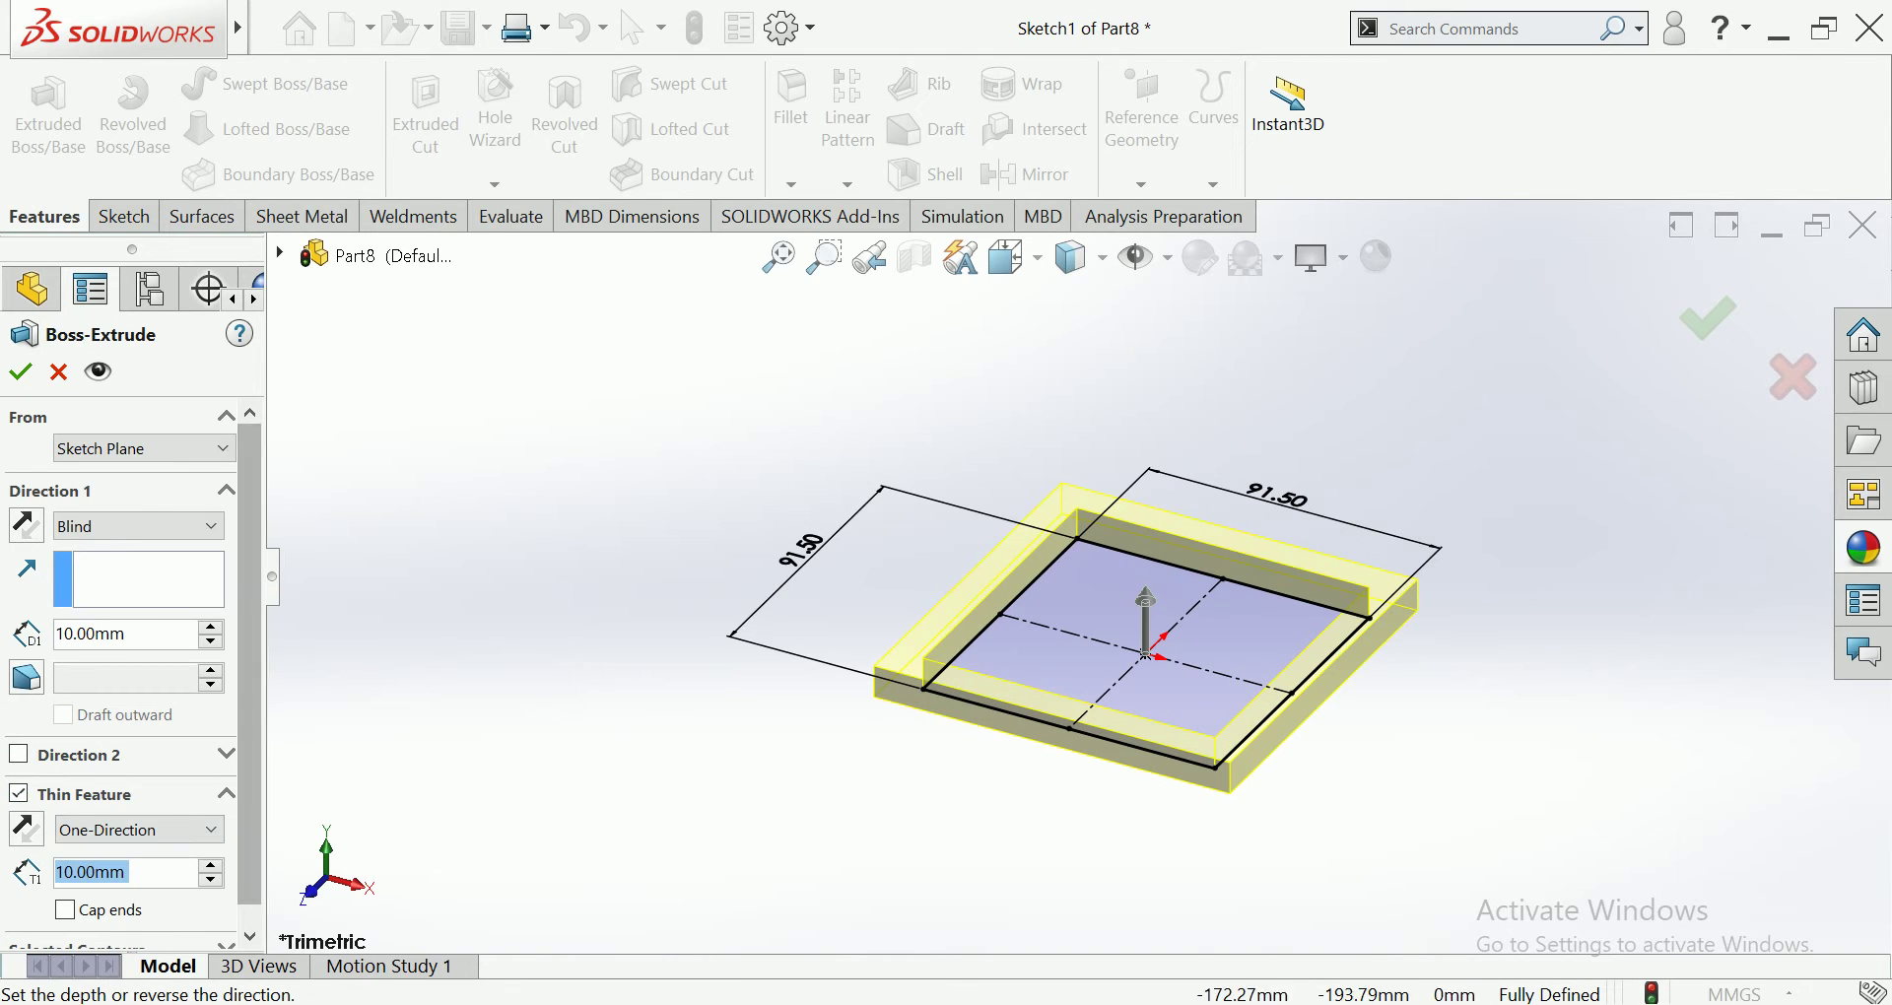
pyautogui.click(1005, 258)
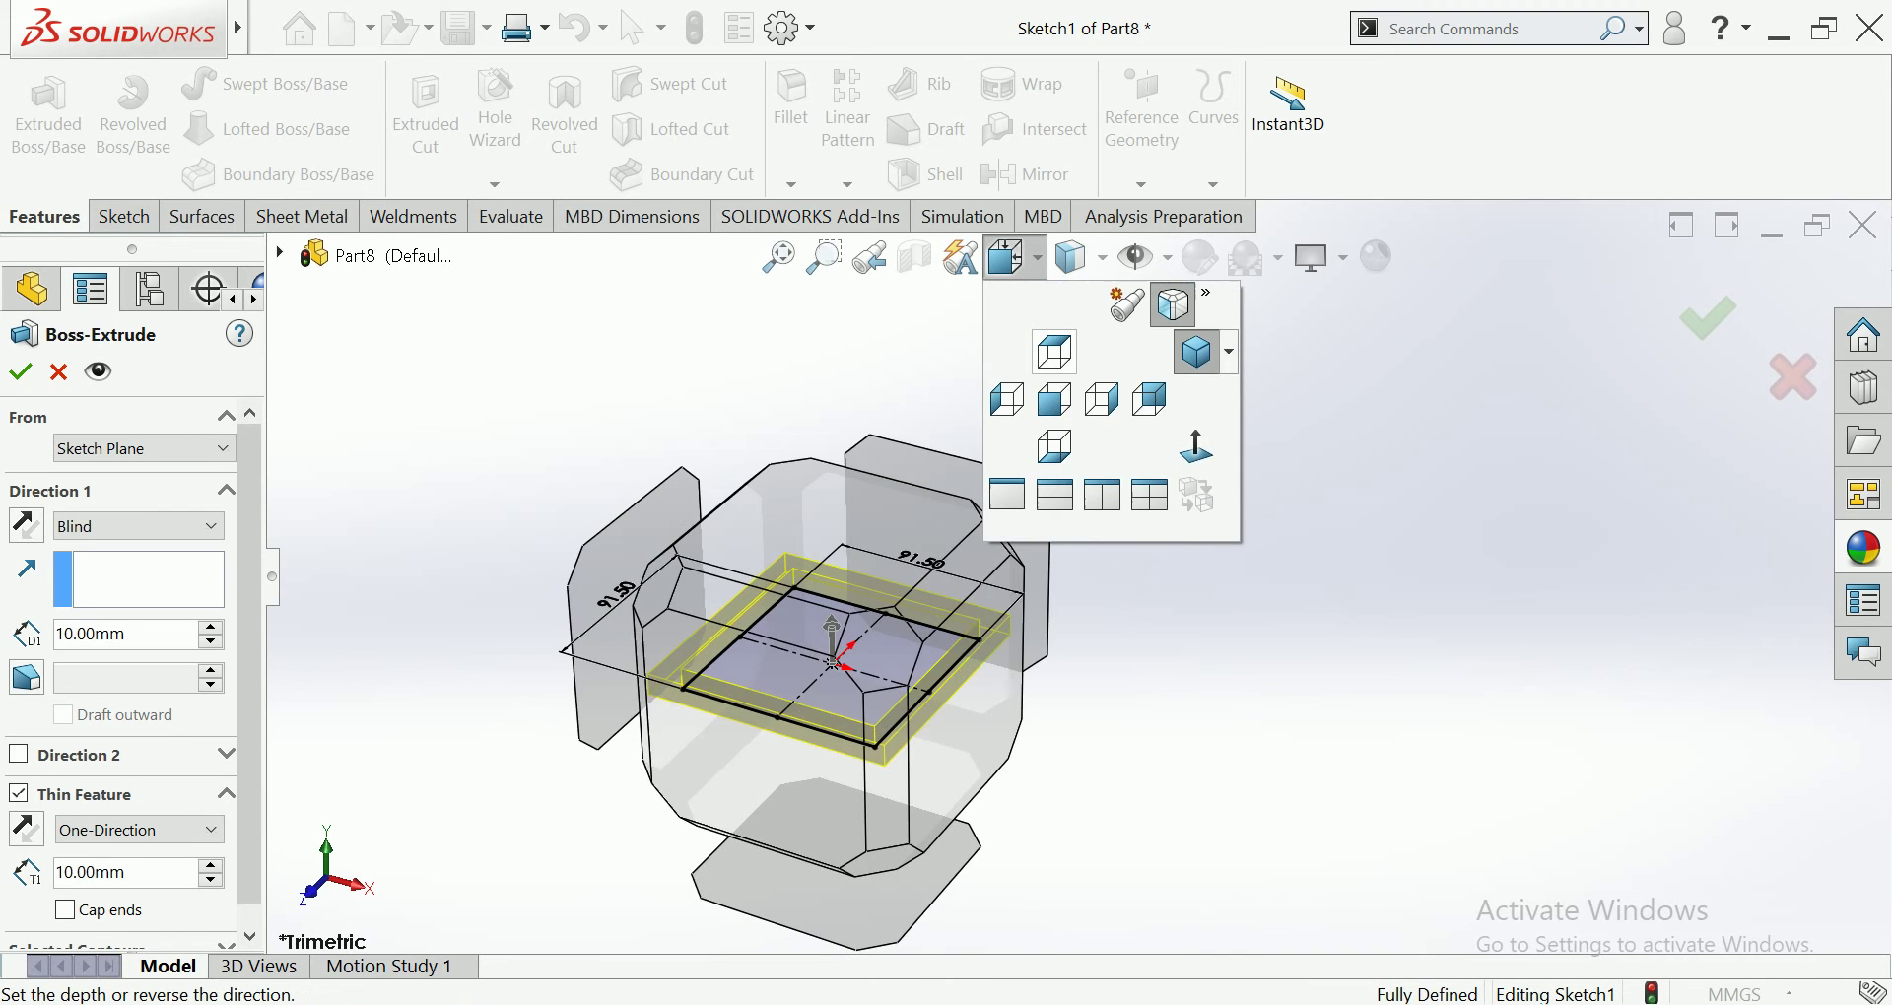
pyautogui.click(1005, 443)
pyautogui.click(90, 872)
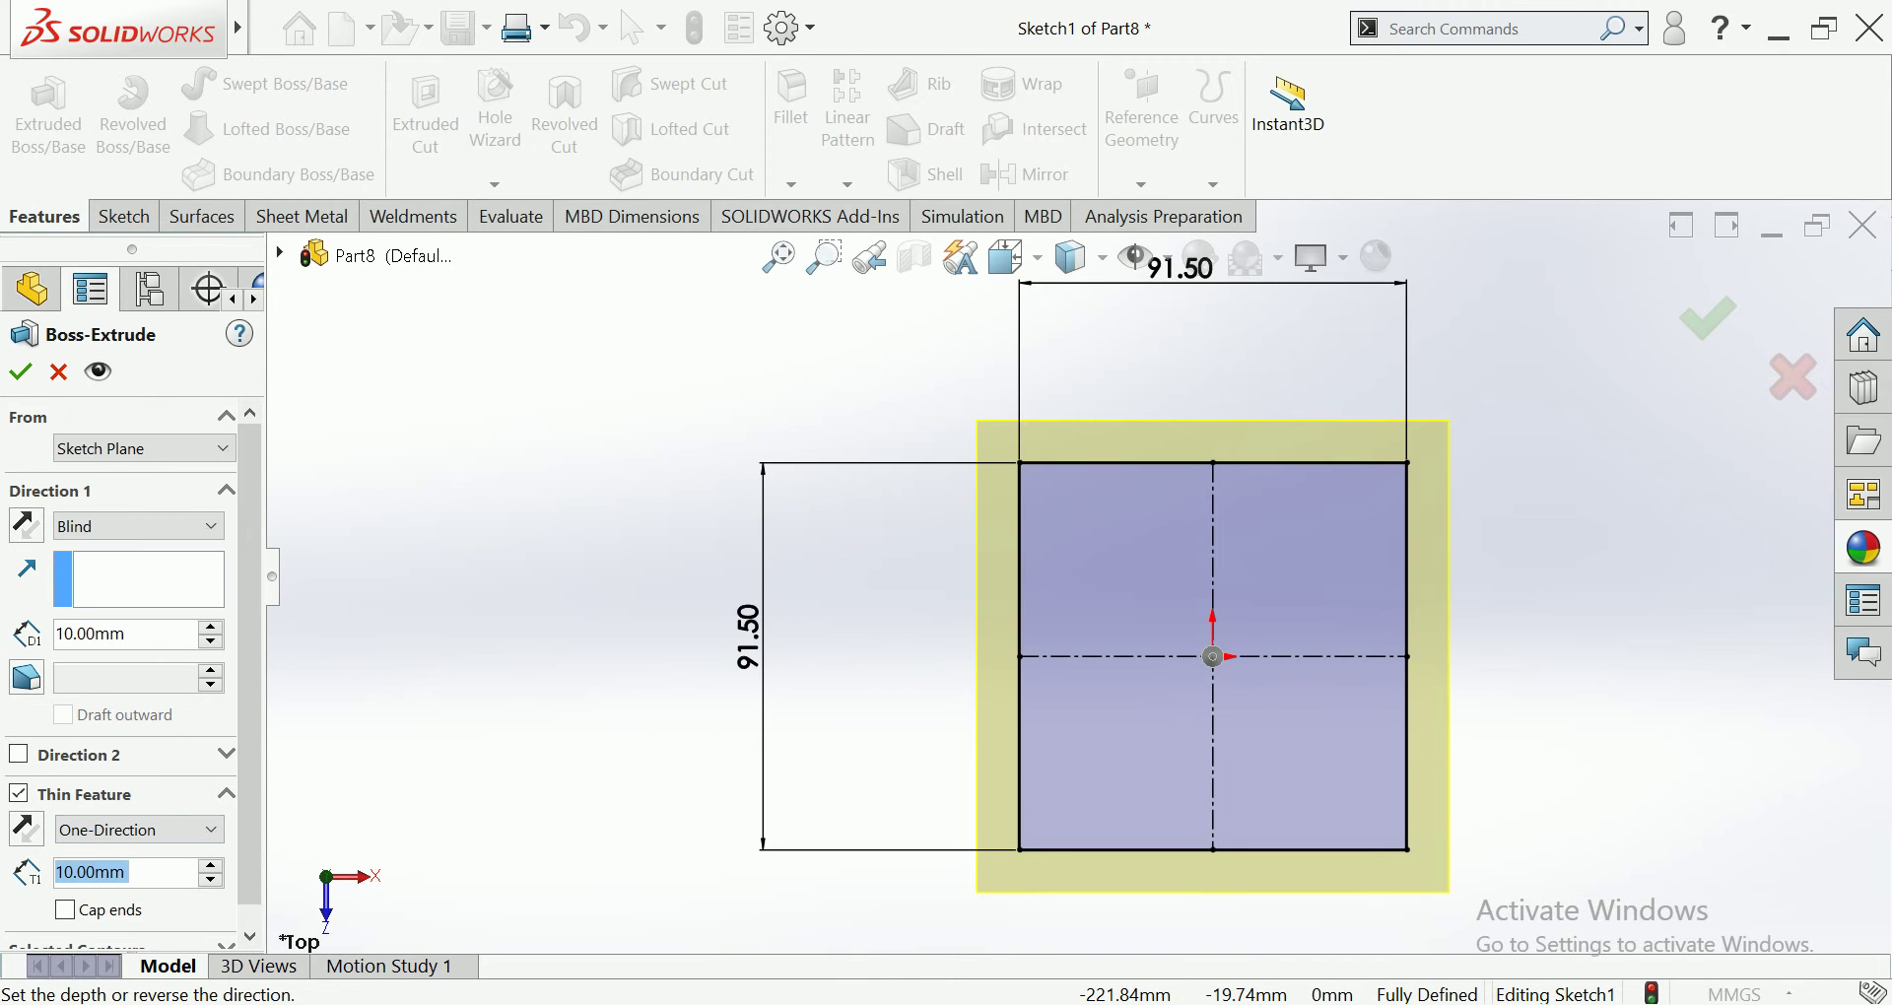
pyautogui.scroll(-1, 133, 665)
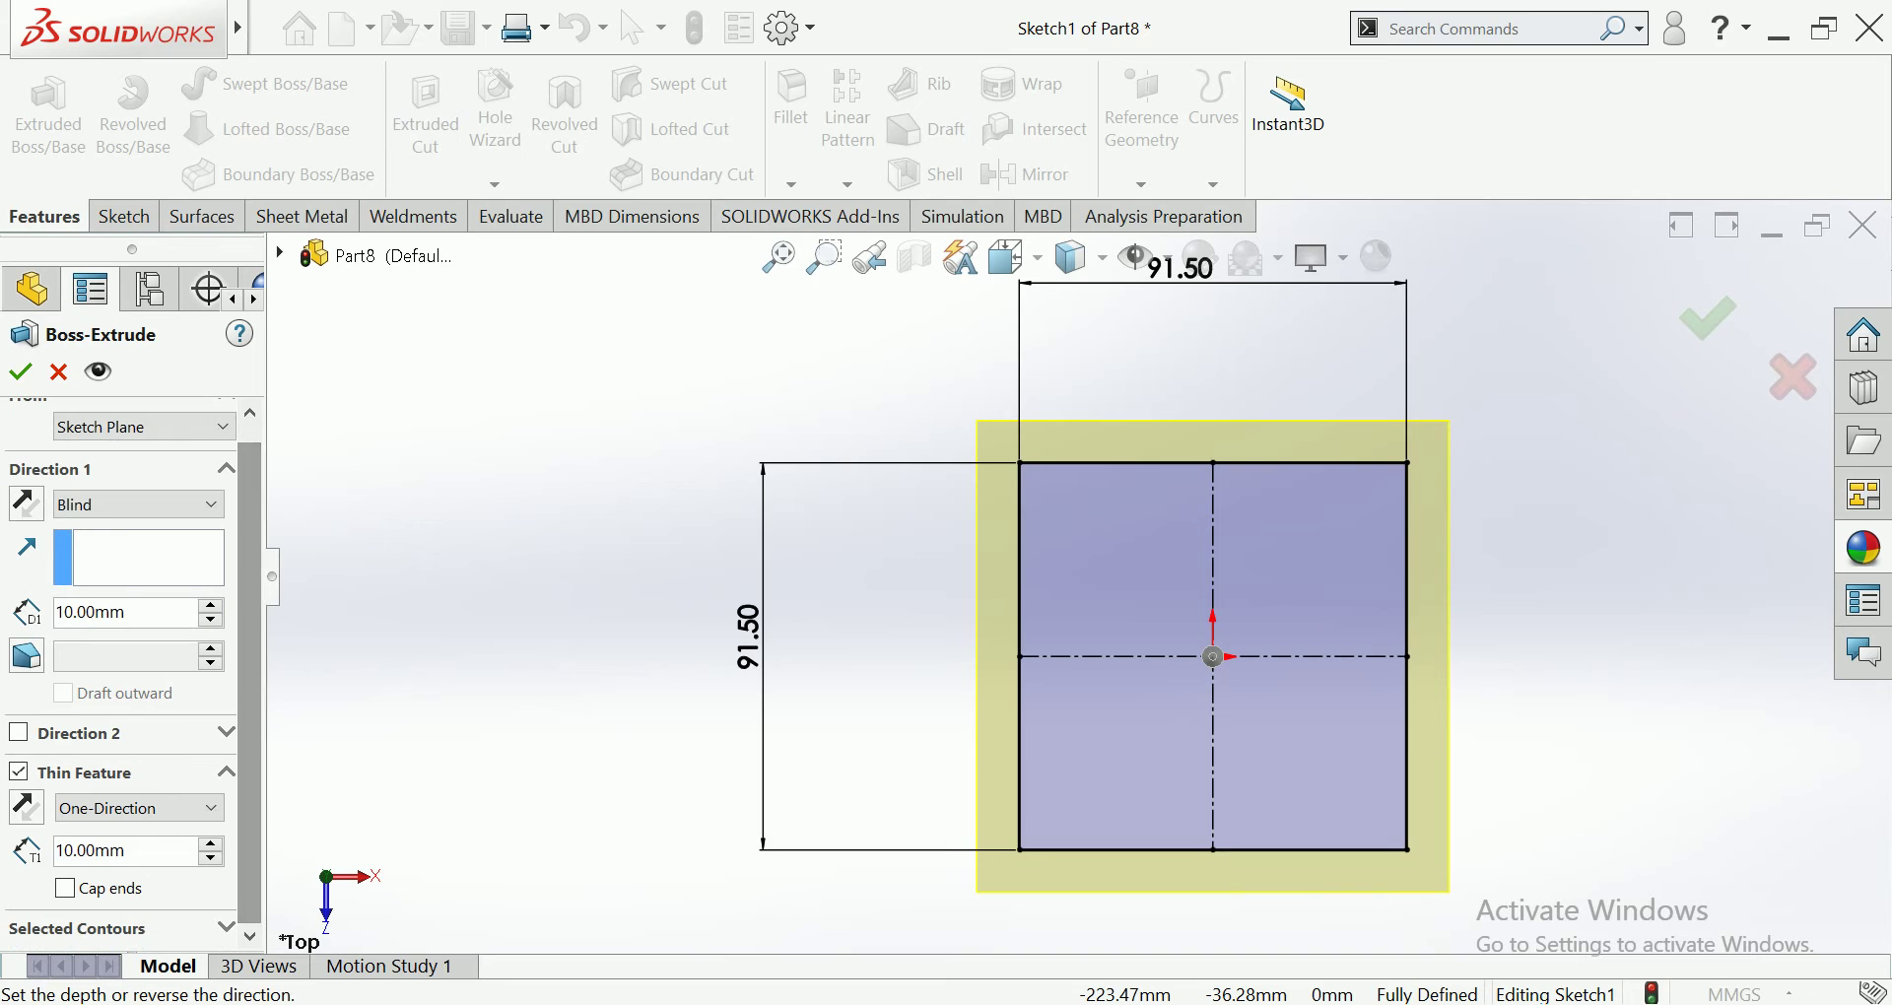
pyautogui.click(125, 850)
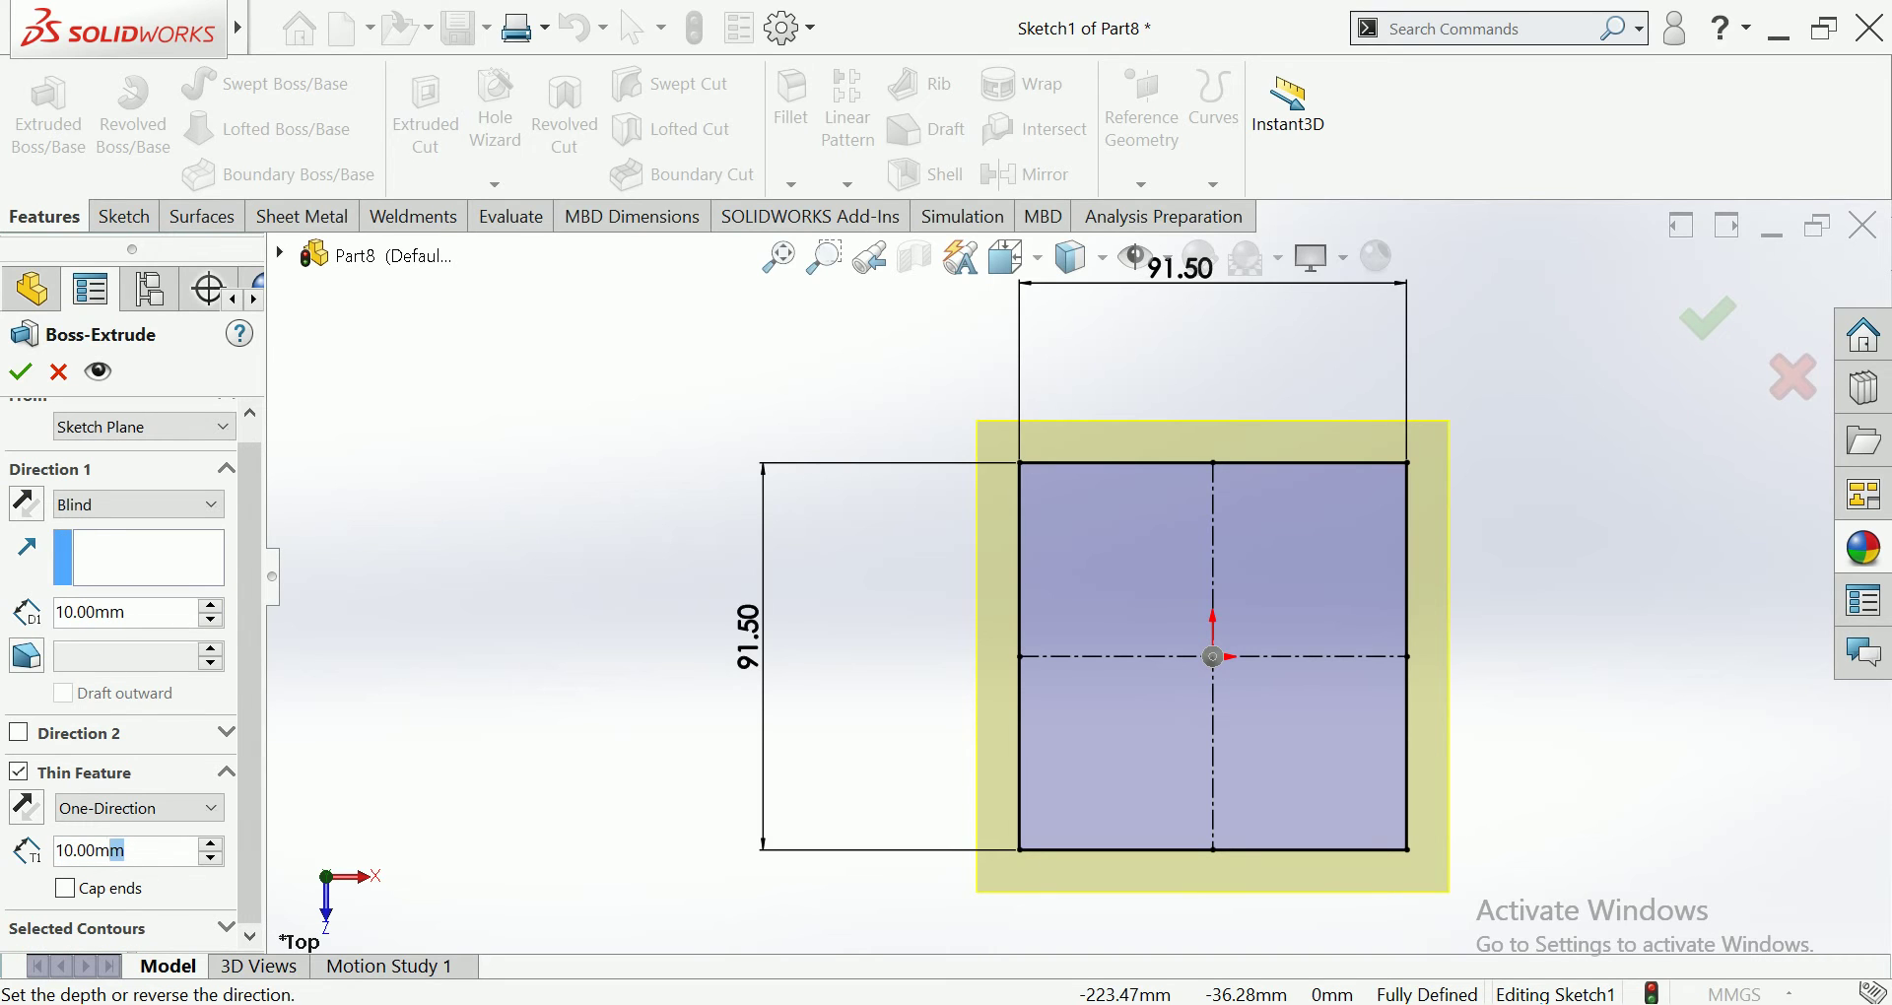
pyautogui.moveTo(116, 851); pyautogui.dragTo(55, 851)
pyautogui.write('4.5')
pyautogui.press('Return')
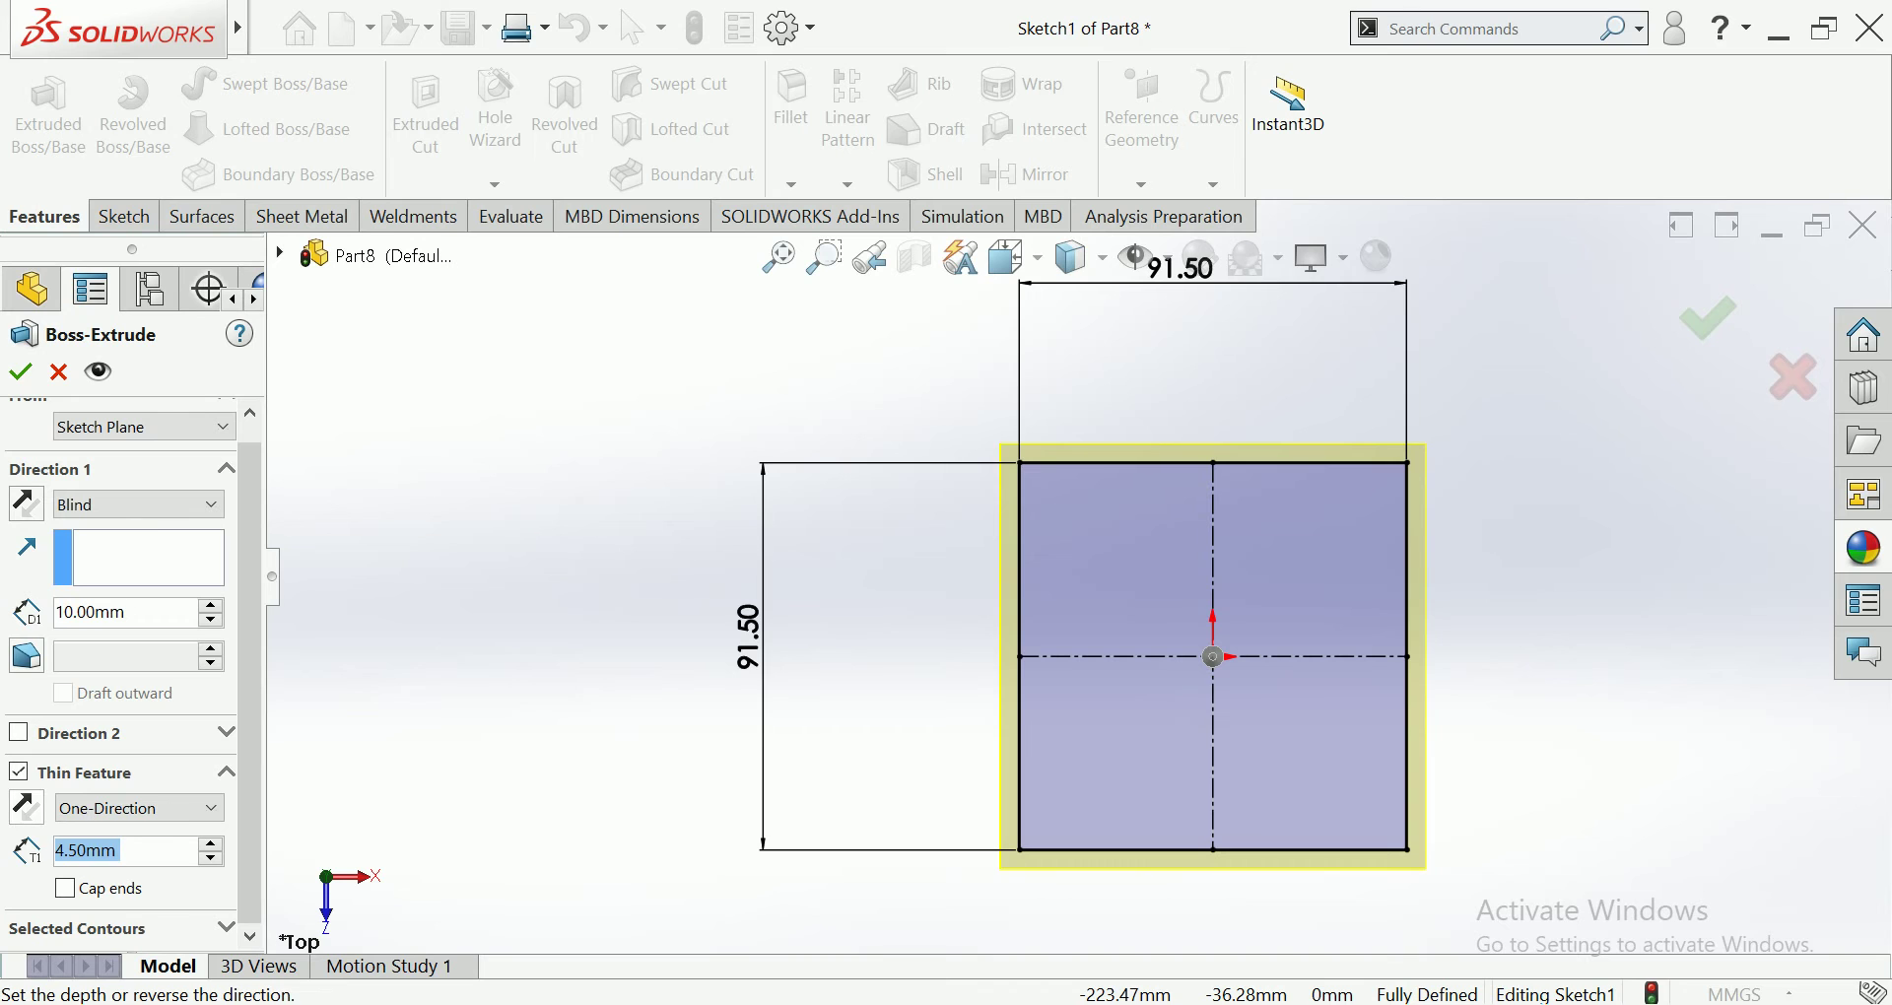
pyautogui.click(27, 808)
pyautogui.scroll(1, 118, 670)
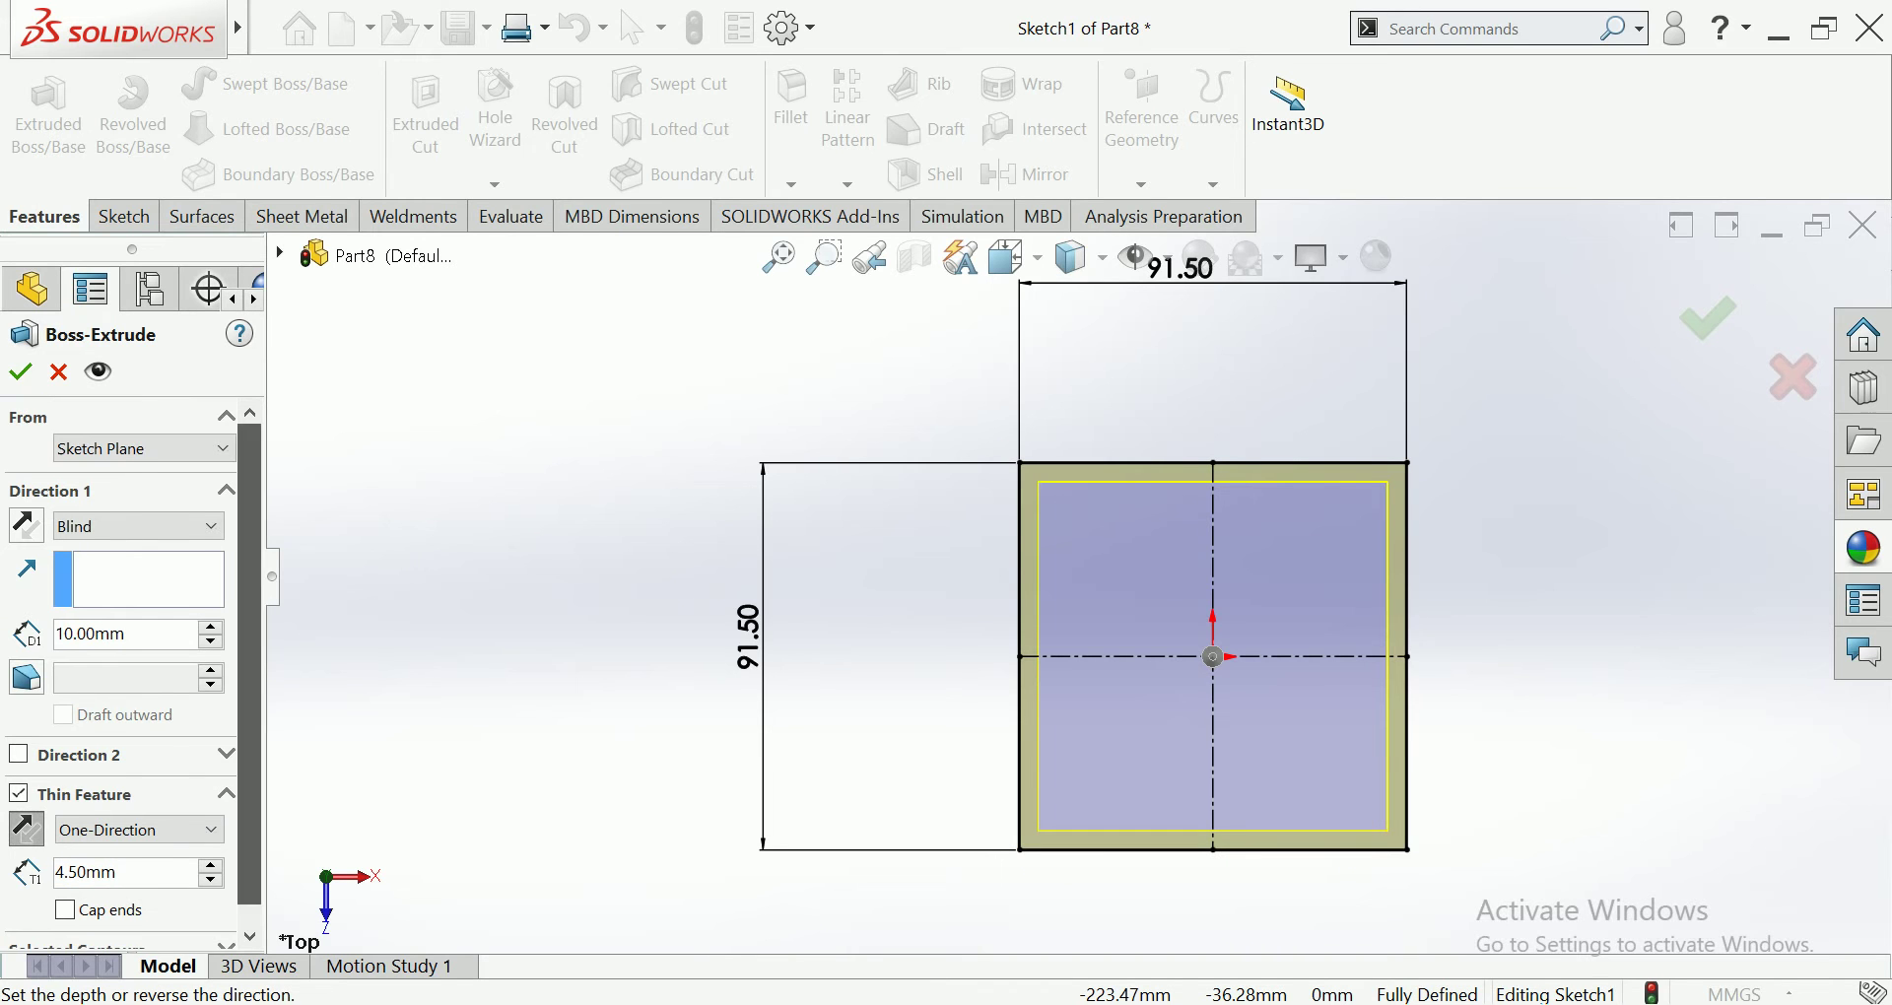
# Step: Extrude the thin-walled square 3000 mm Mid Plane and accept the feature
pyautogui.click(138, 526)
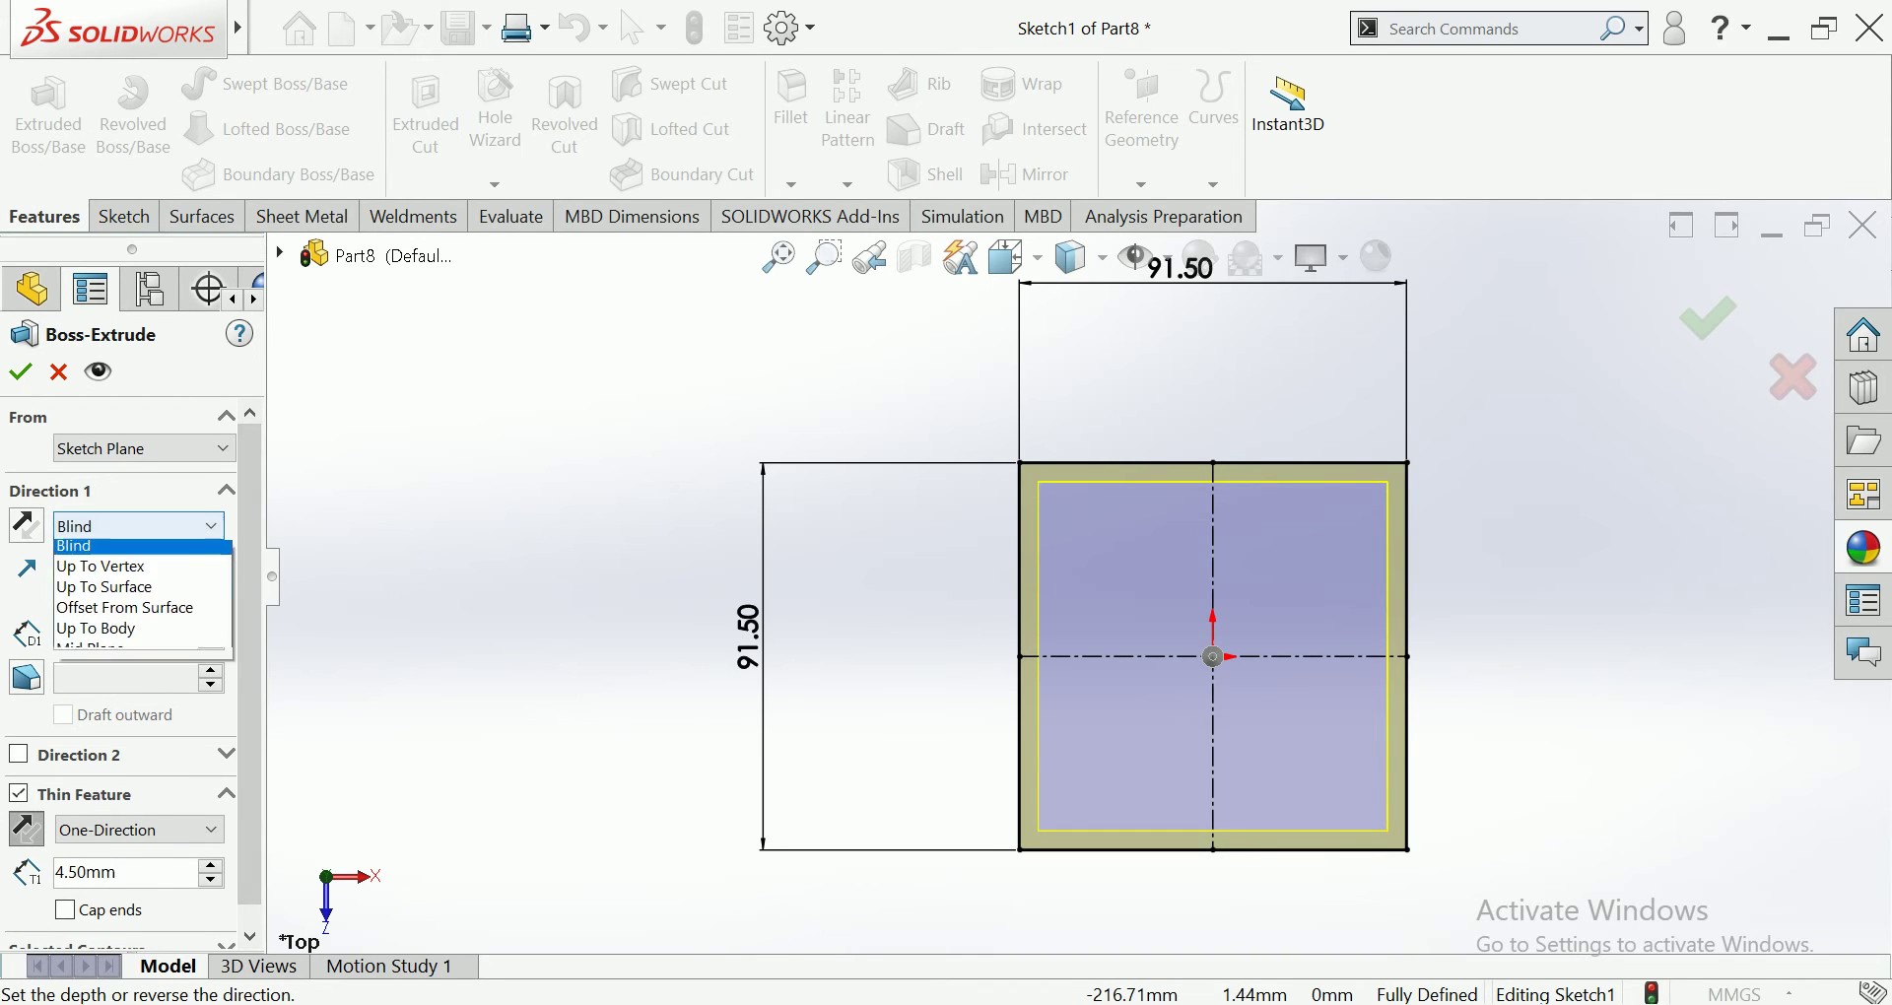
pyautogui.click(89, 653)
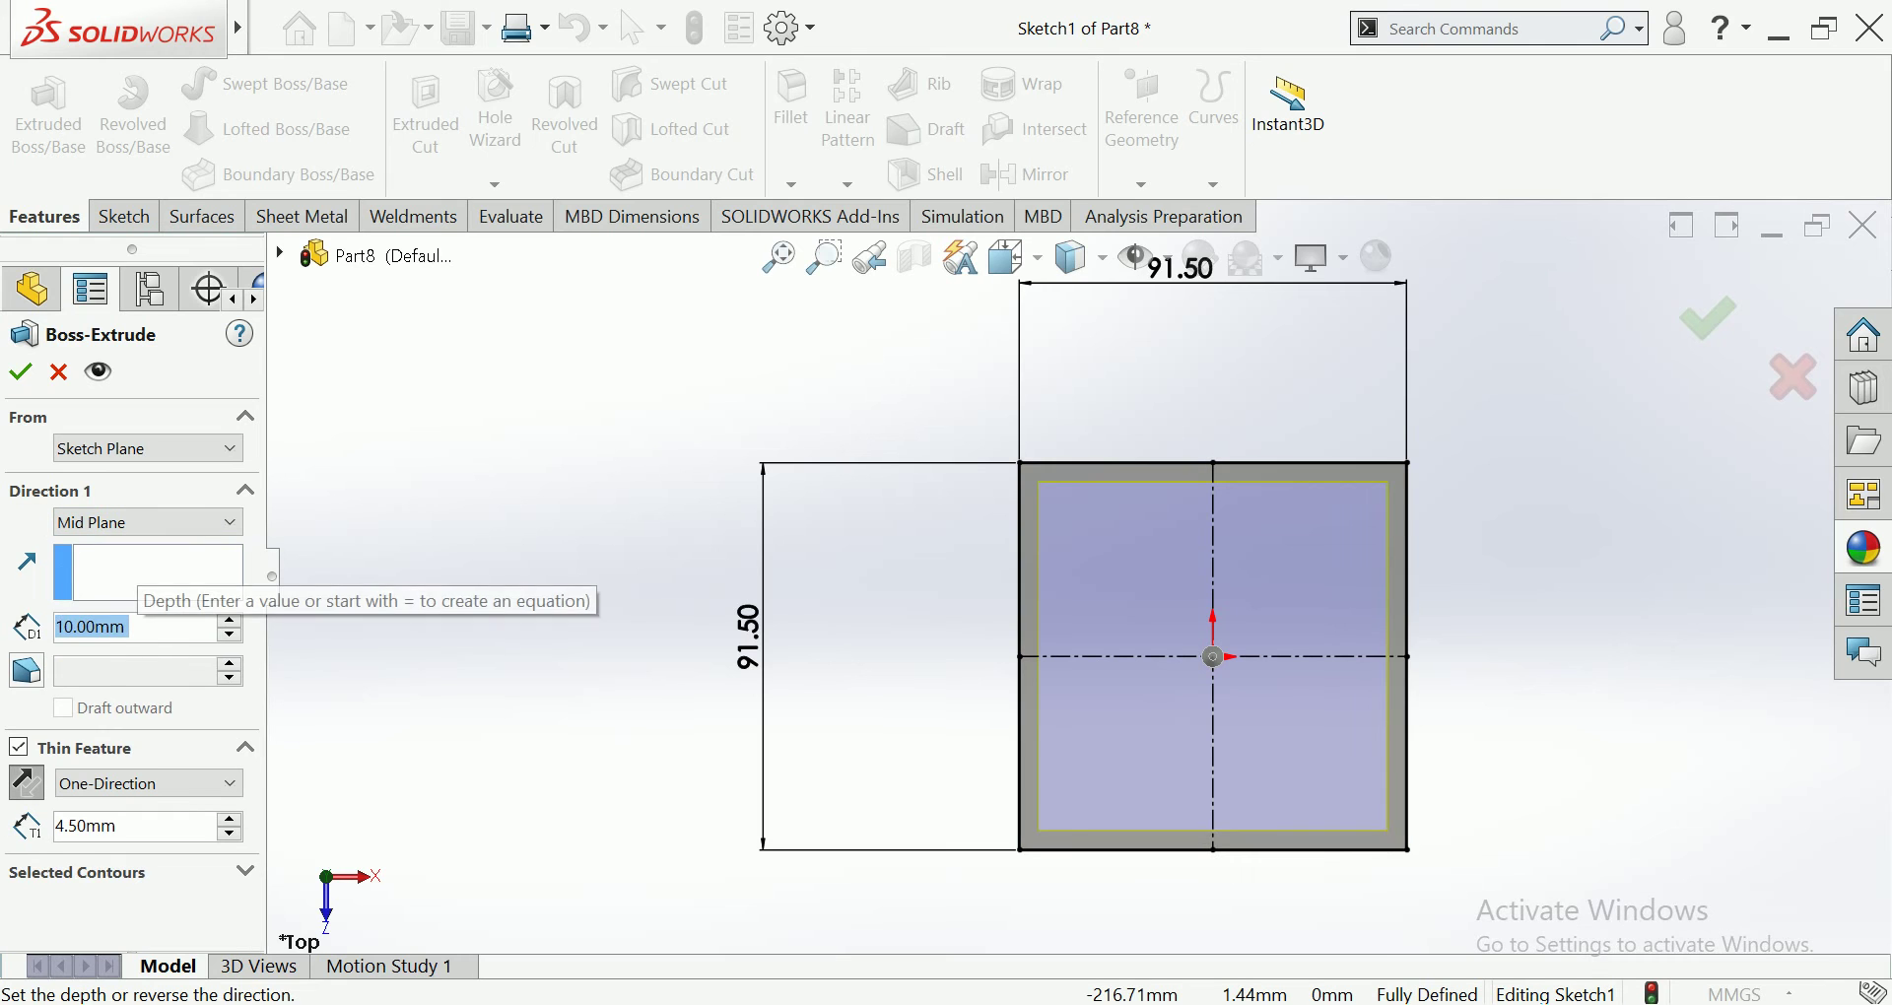
pyautogui.write('3000')
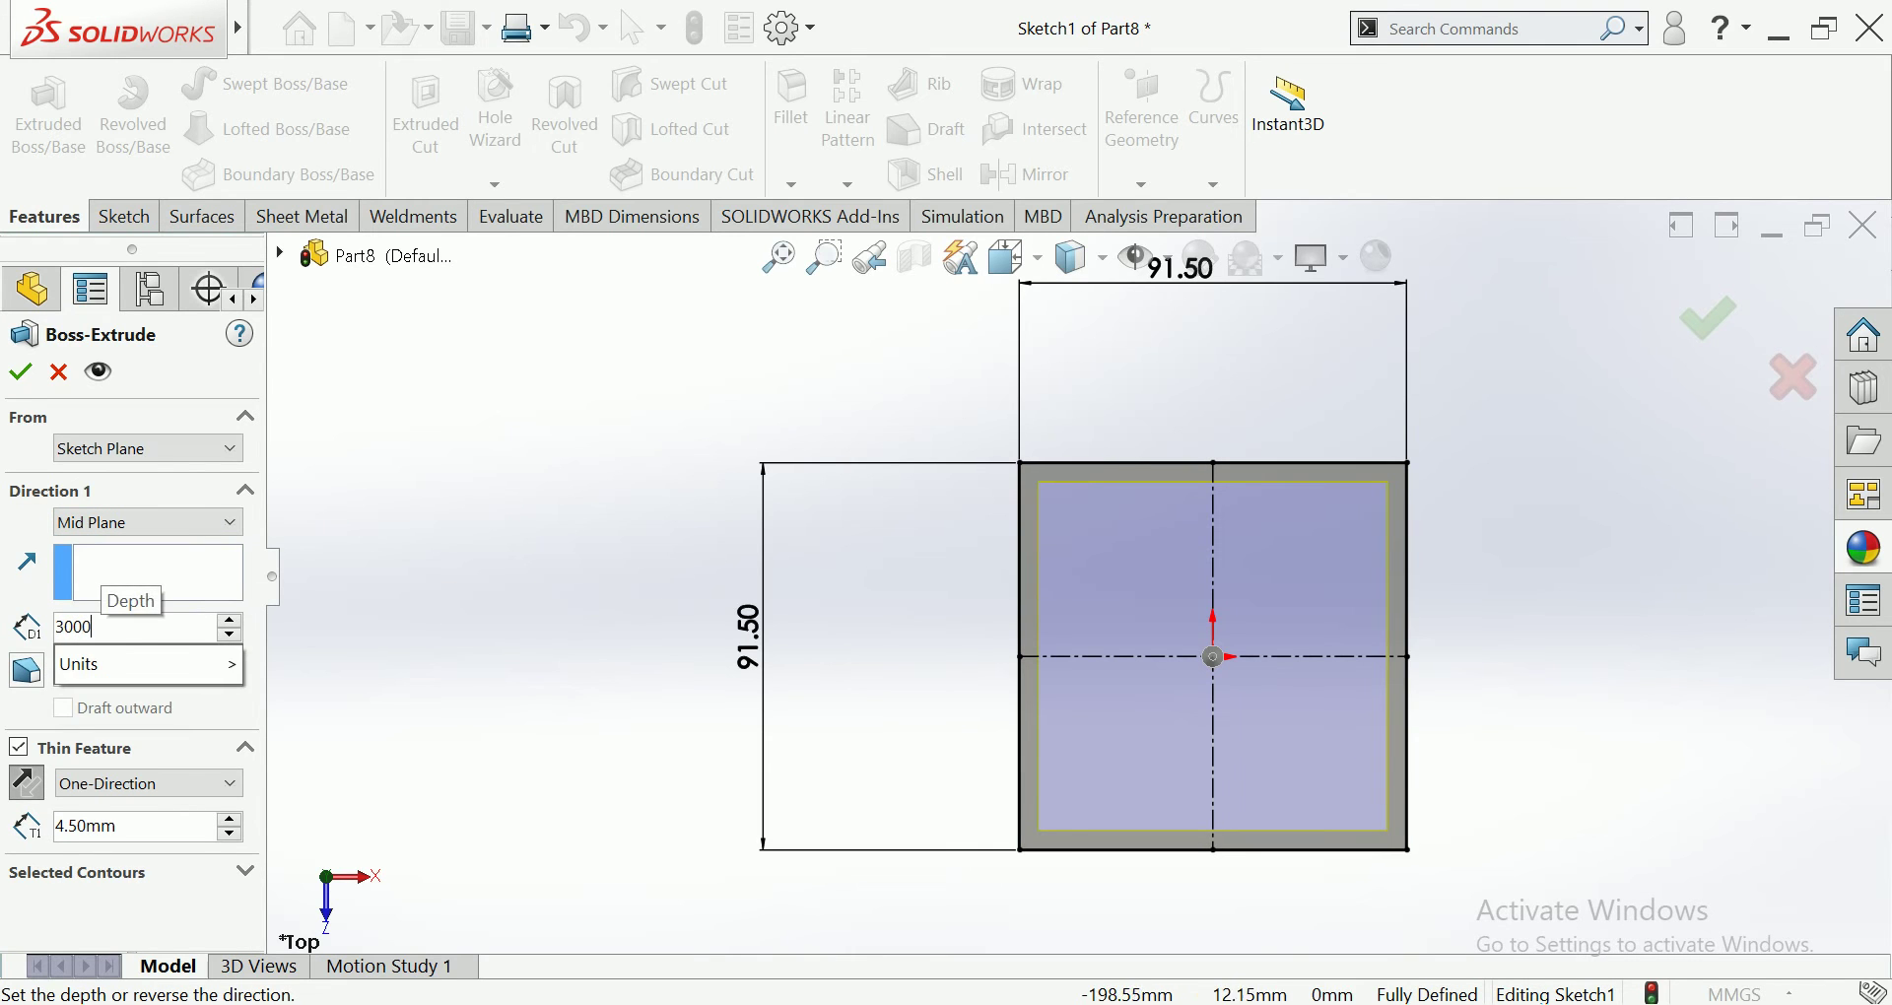
pyautogui.press('Return')
pyautogui.click(20, 373)
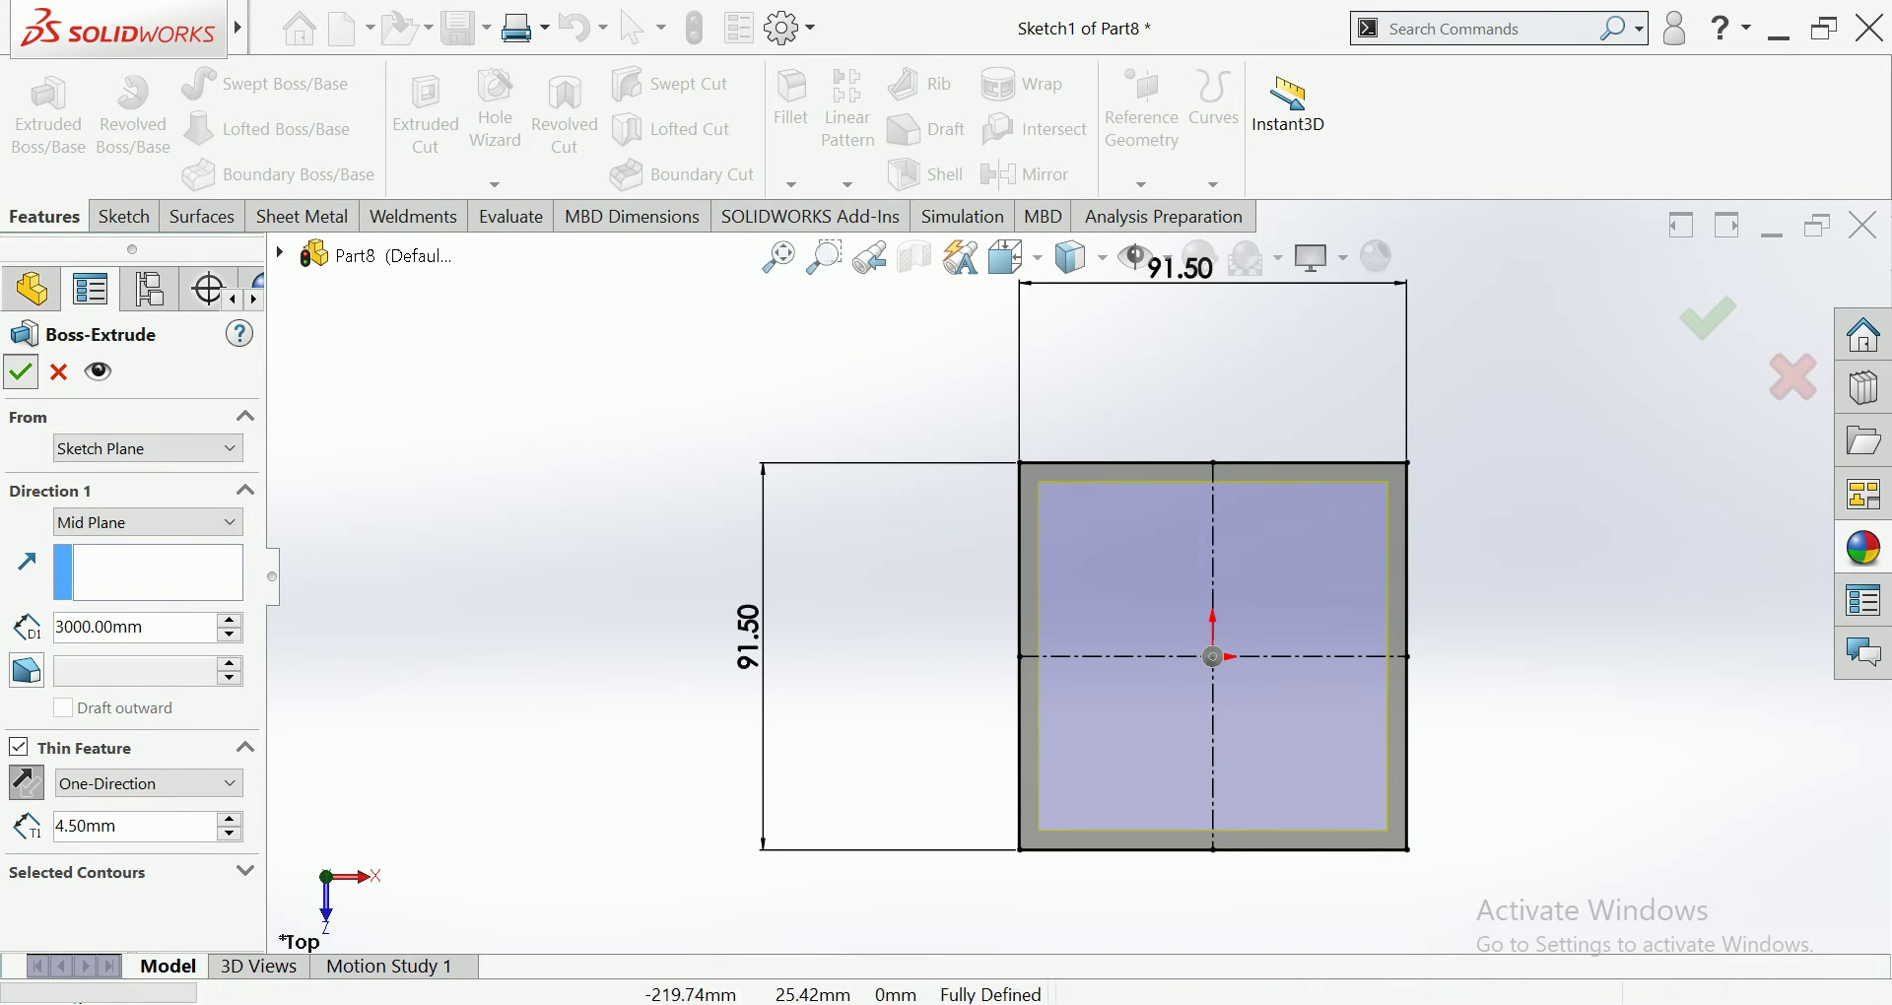
pyautogui.hotkey('ctrl', '1')
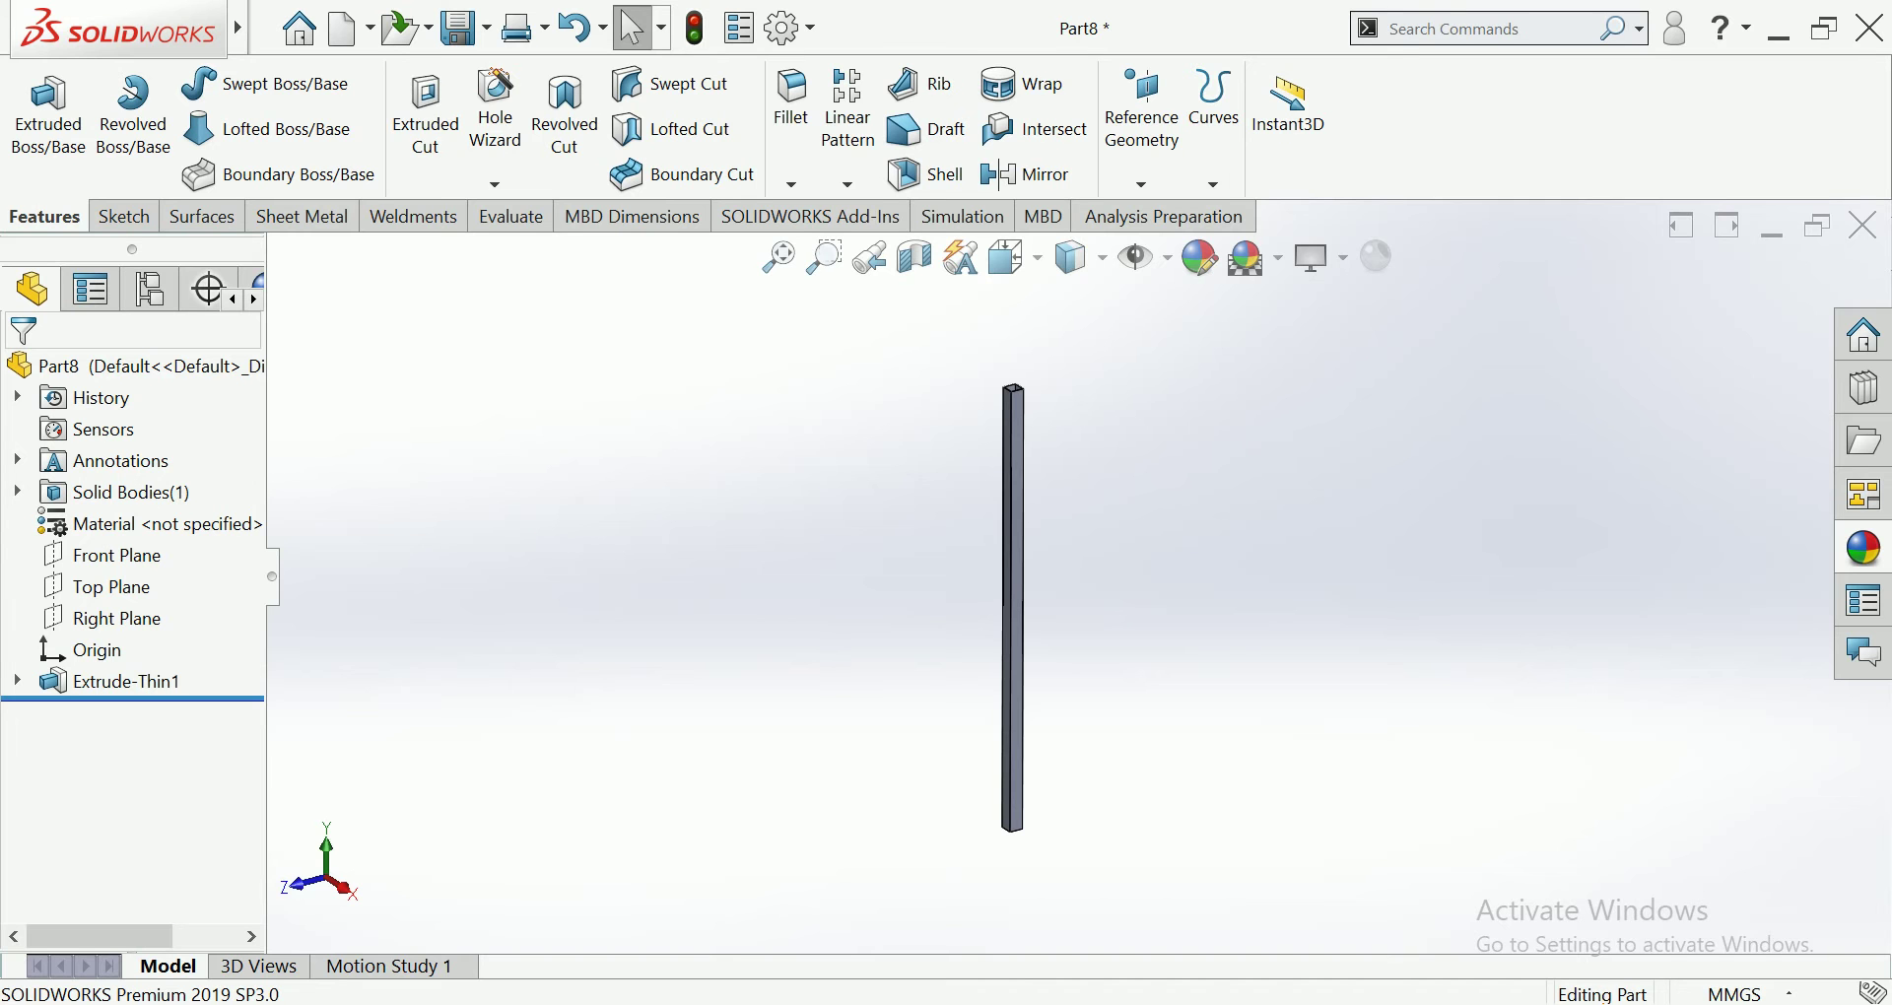
pyautogui.rightClick(202, 523)
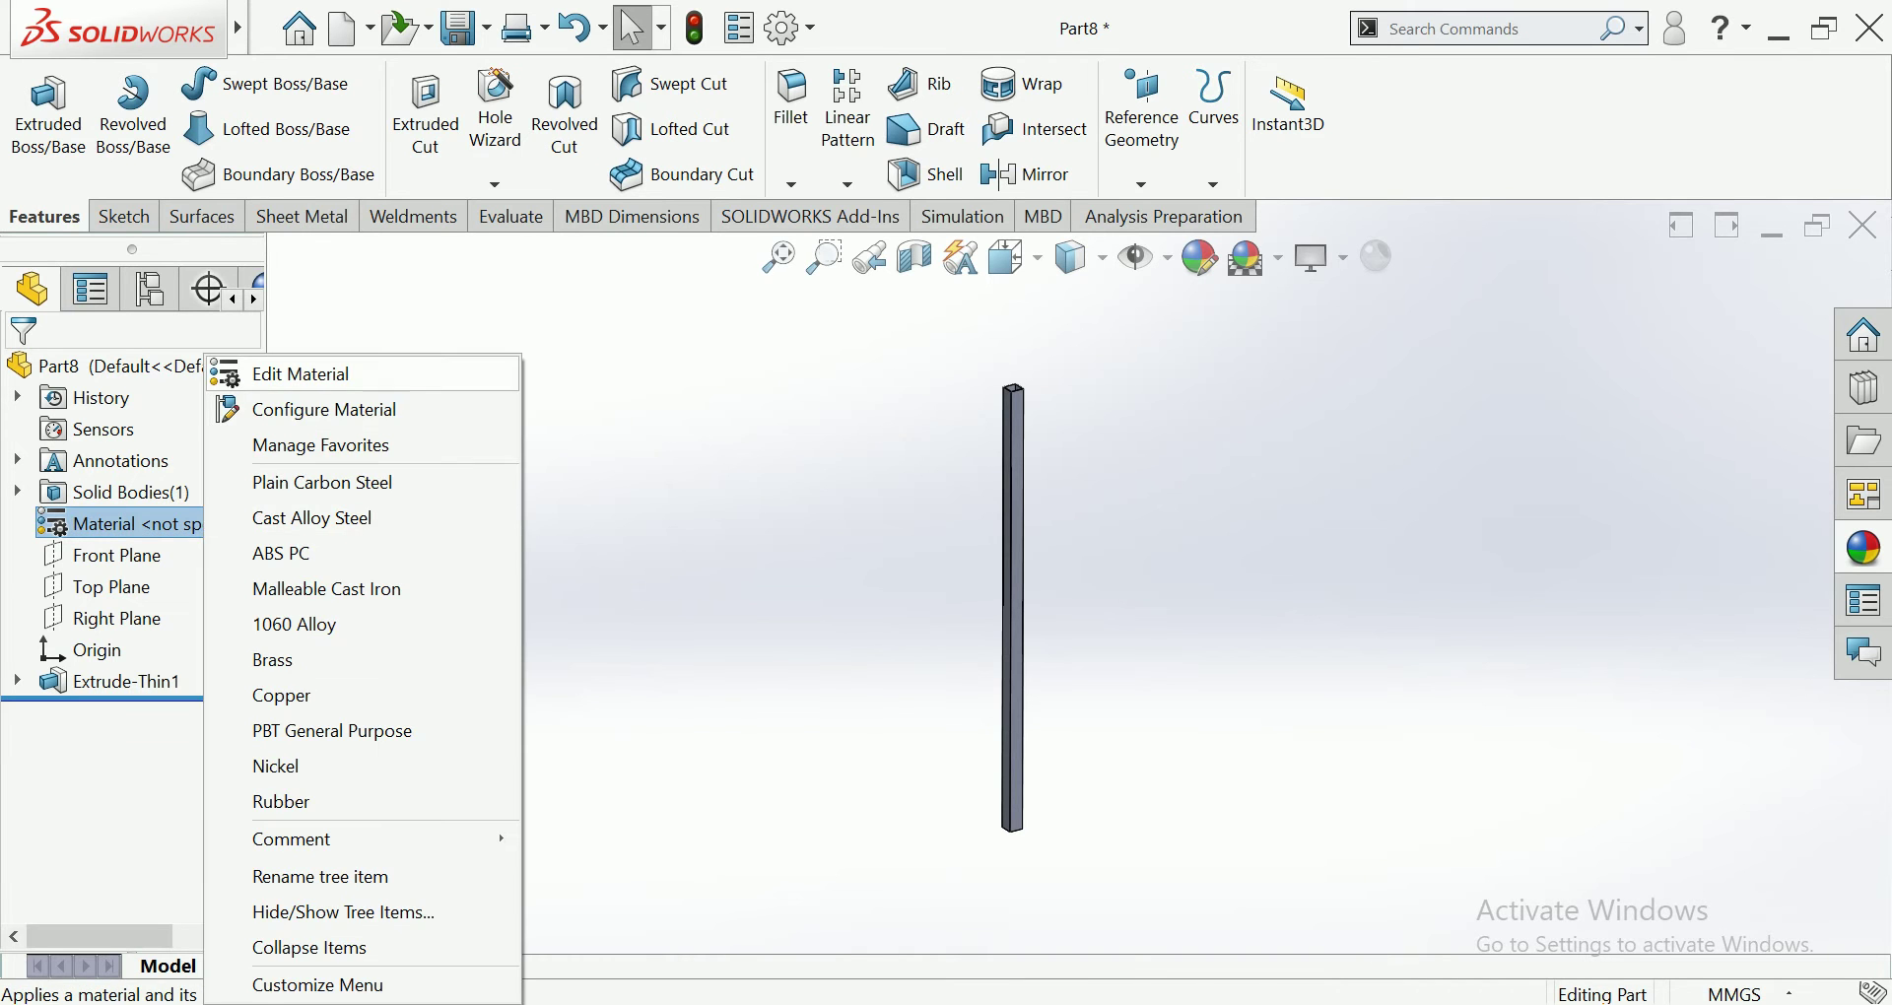
pyautogui.click(301, 373)
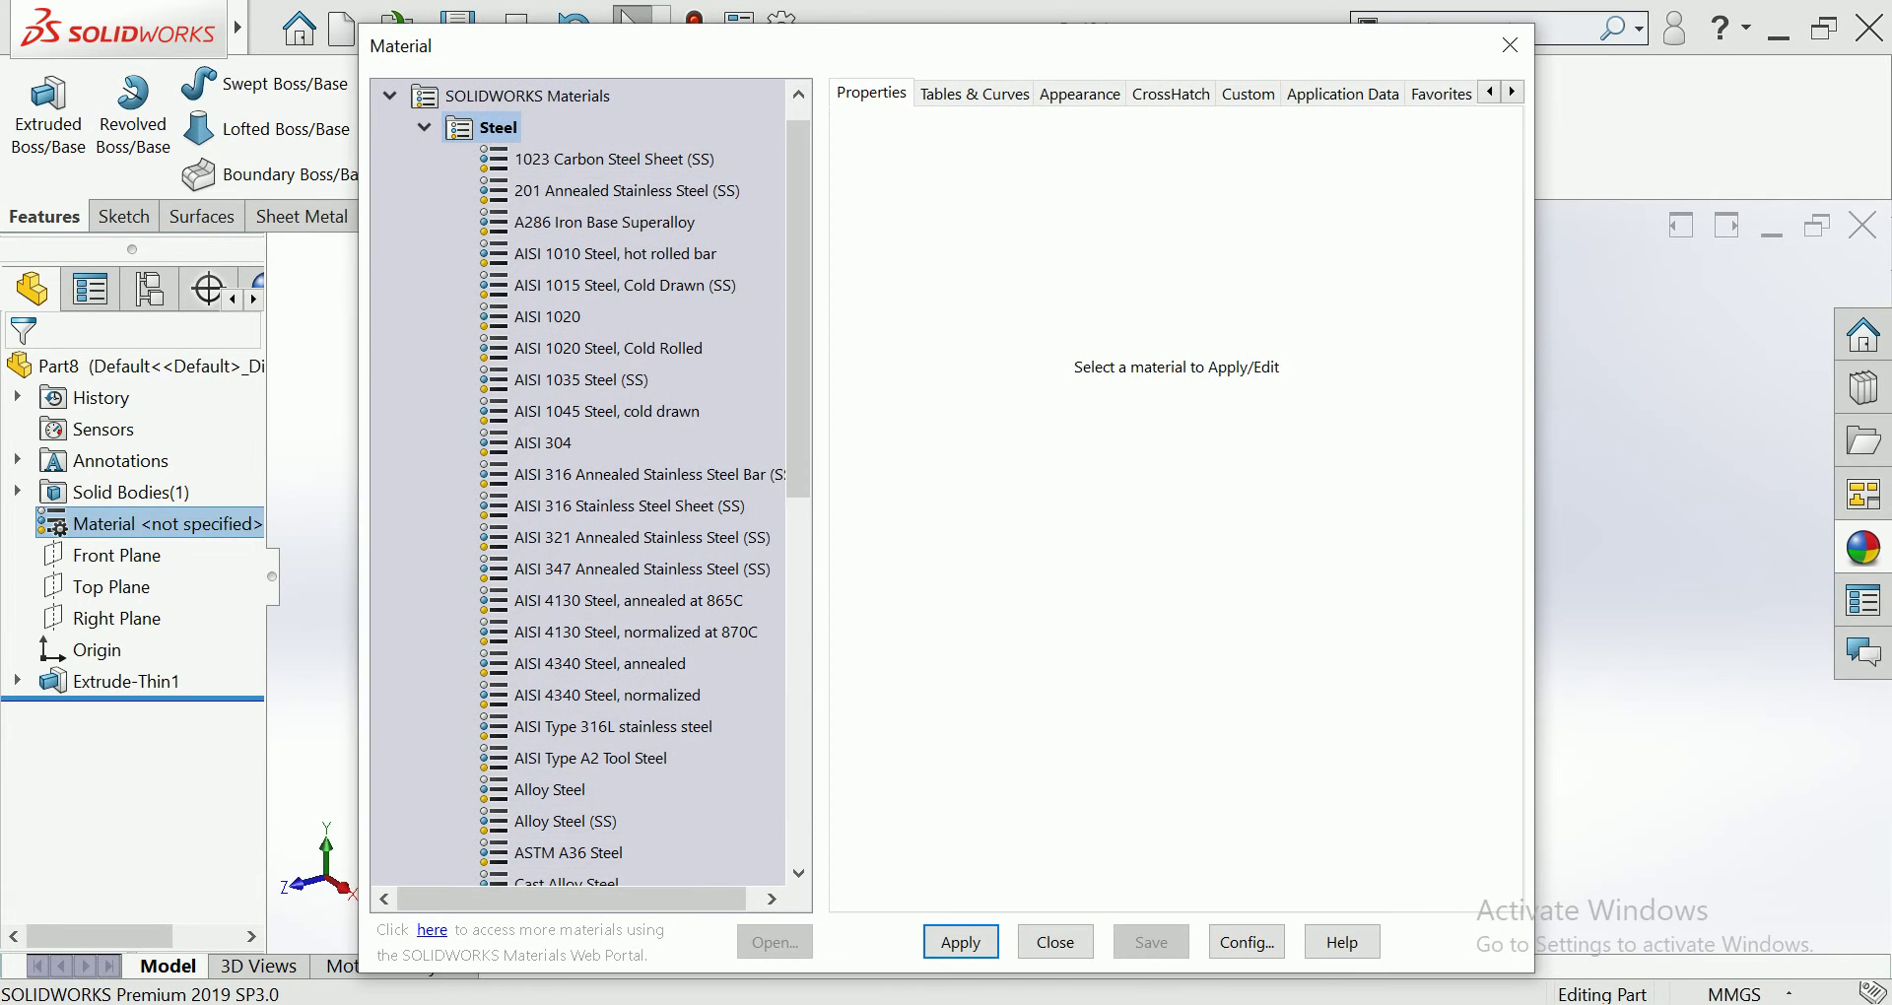
pyautogui.click(1510, 45)
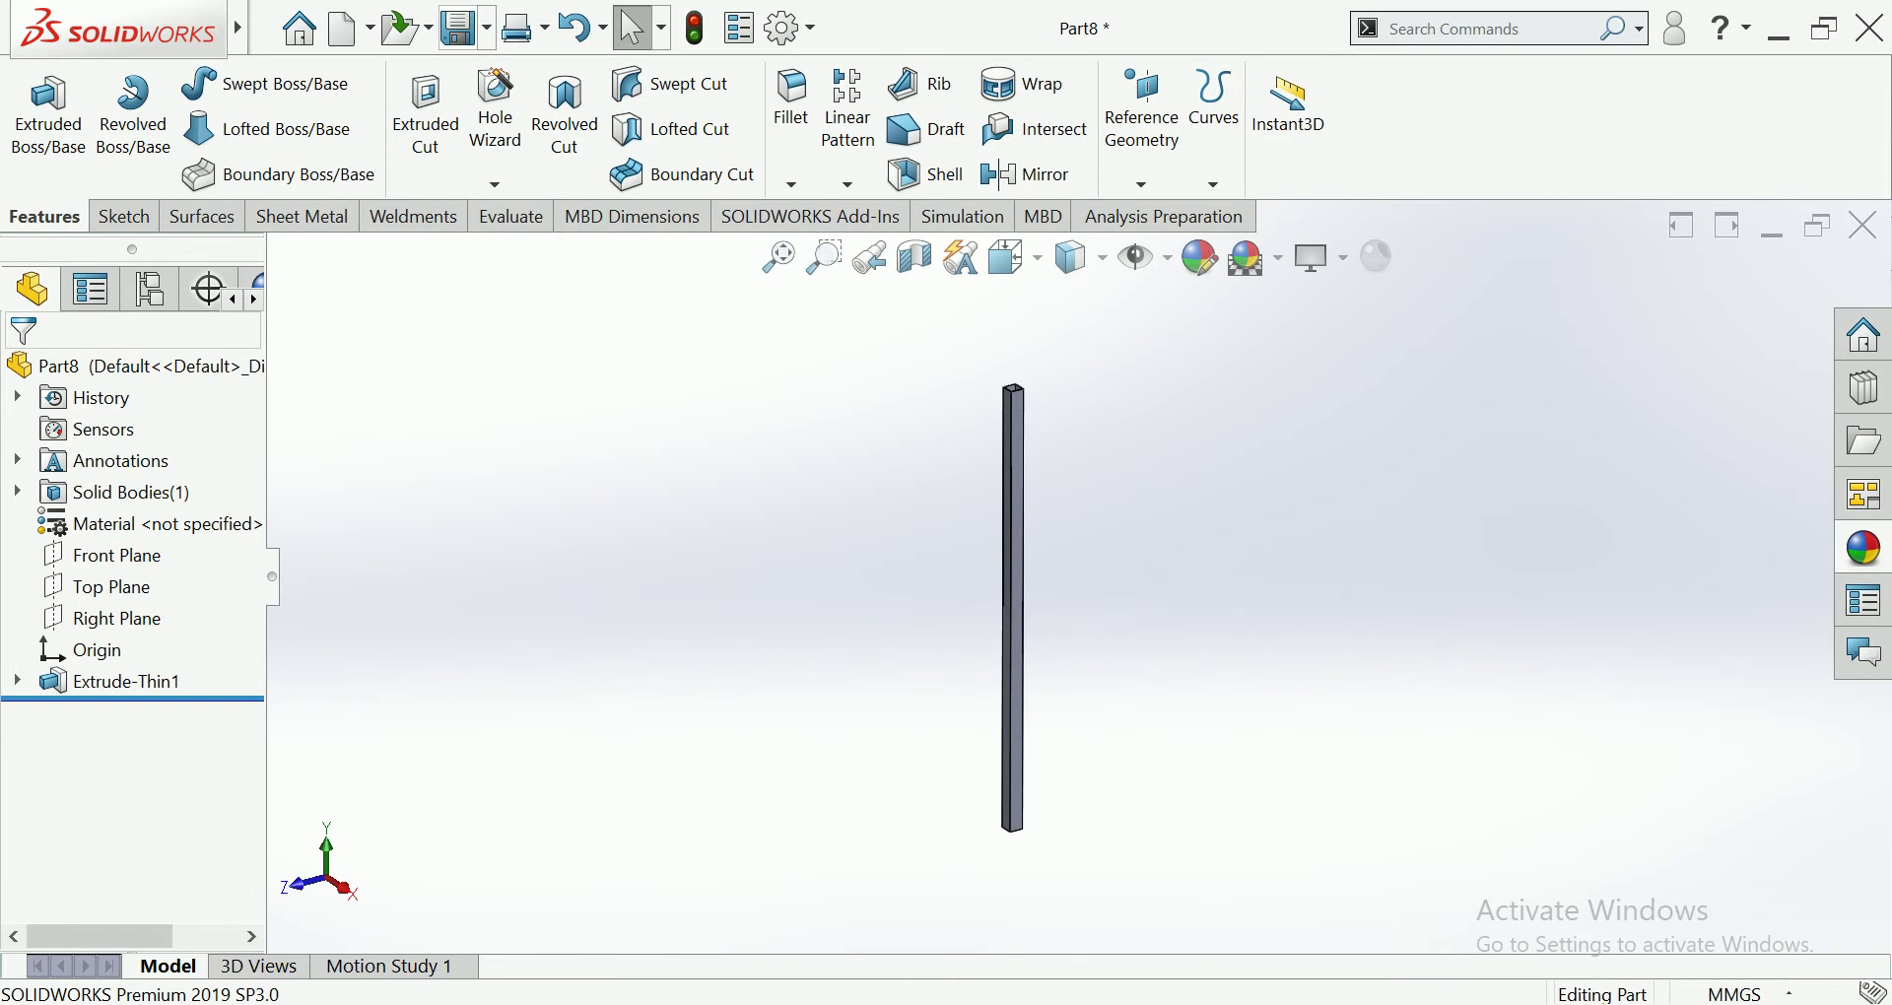
pyautogui.hotkey('ctrl', 's')
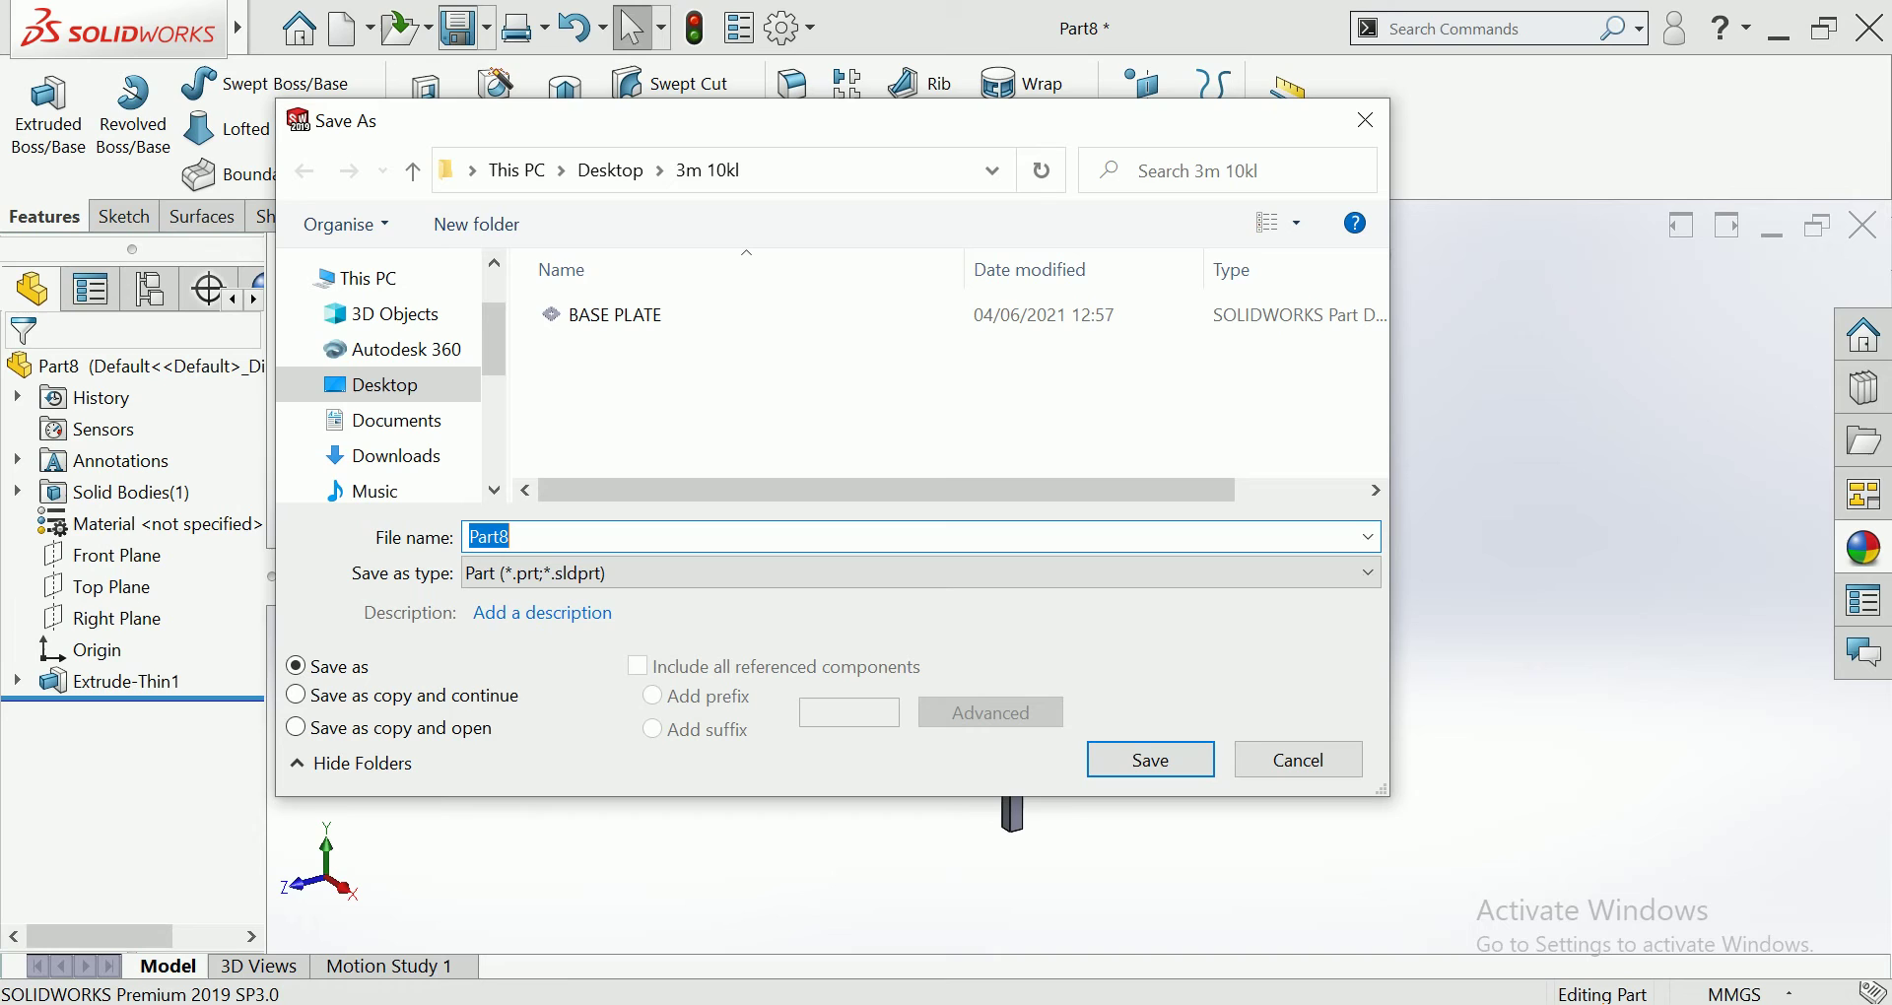
# Step: Save the tube part as COLUMN and close it
pyautogui.write('COLUMN')
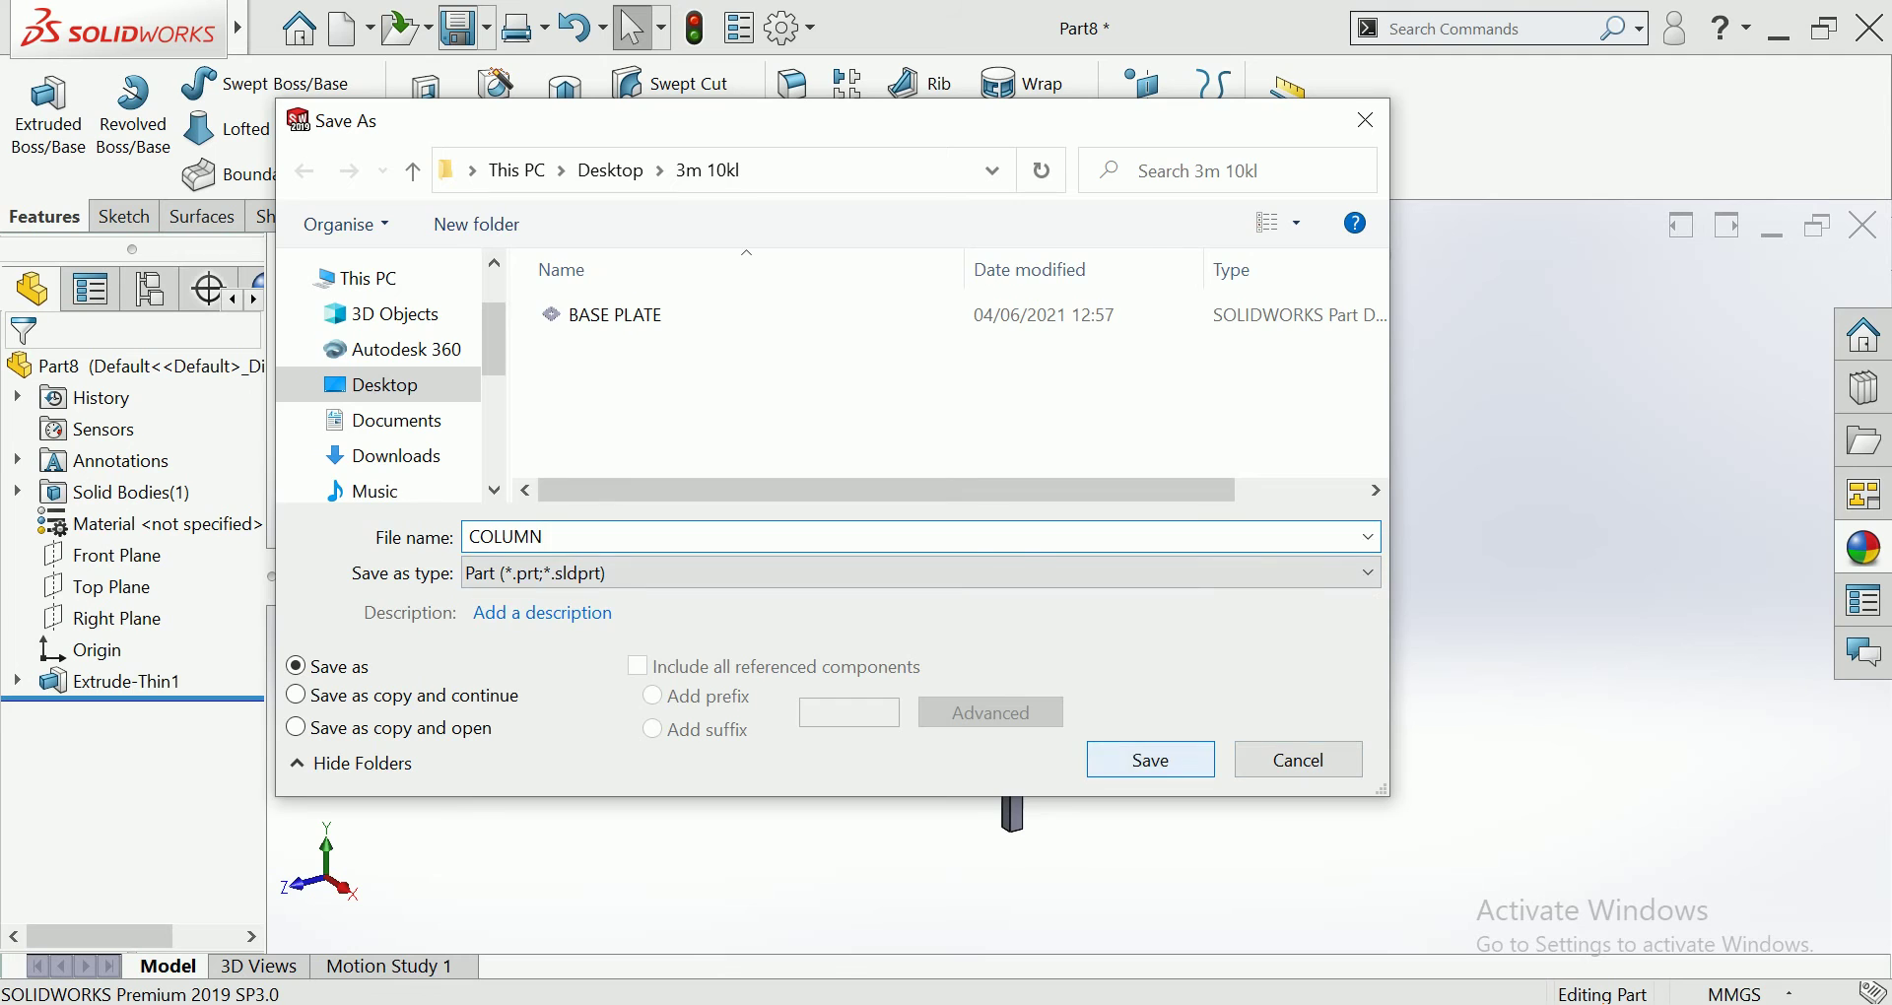
pyautogui.press('Return')
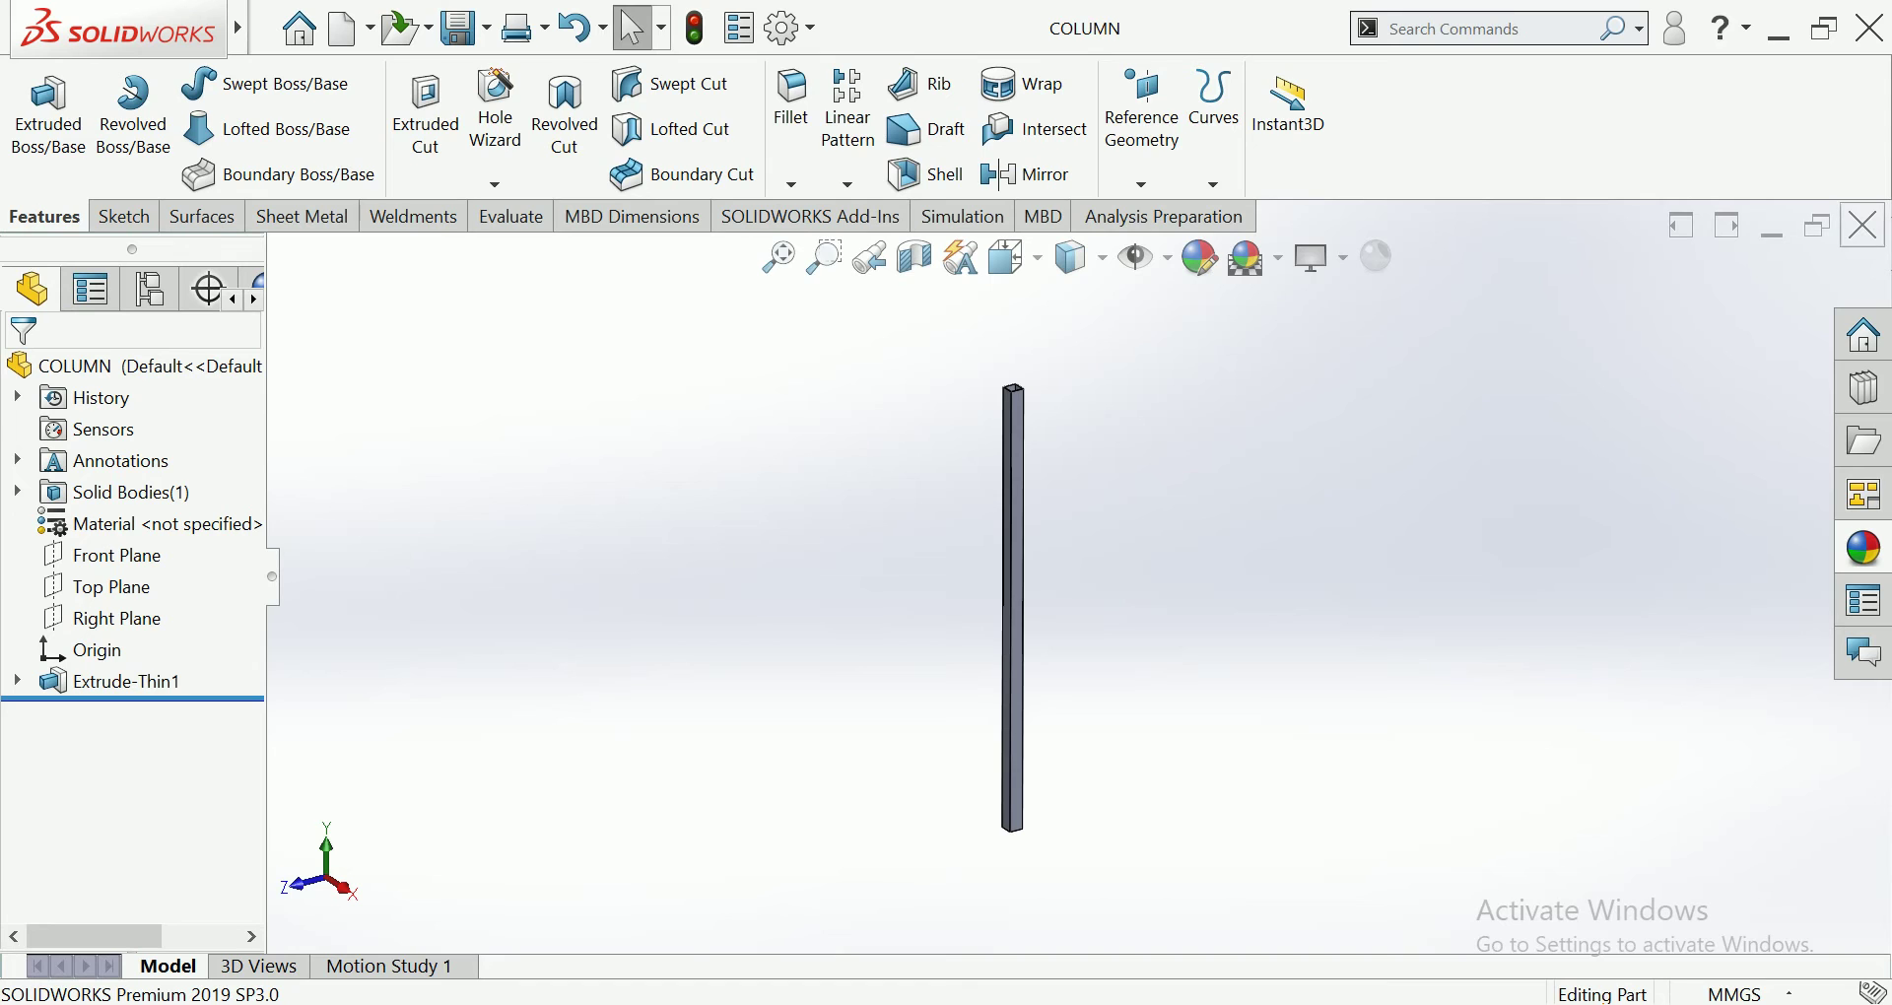
pyautogui.hotkey('ctrl', 'w')
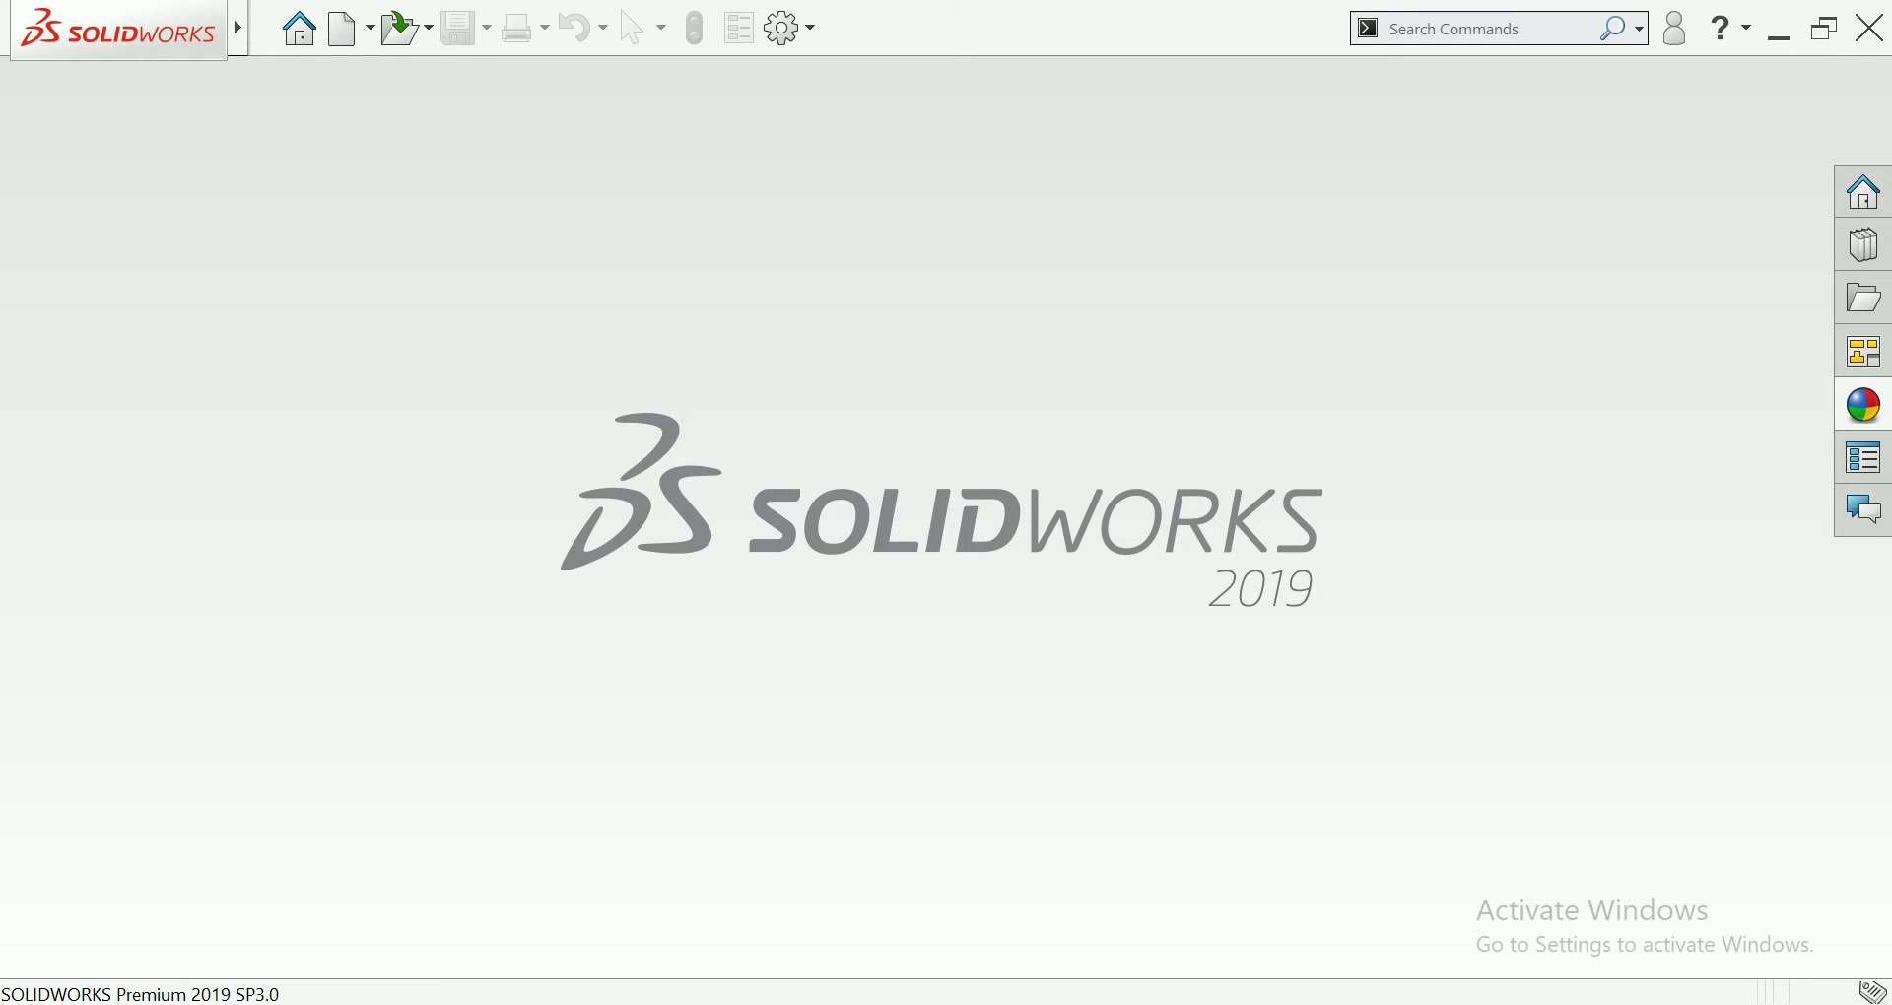
# Step: Create a new part and start a sketch on its Front Plane
pyautogui.hotkey('ctrl', 'n')
pyautogui.press('Return')
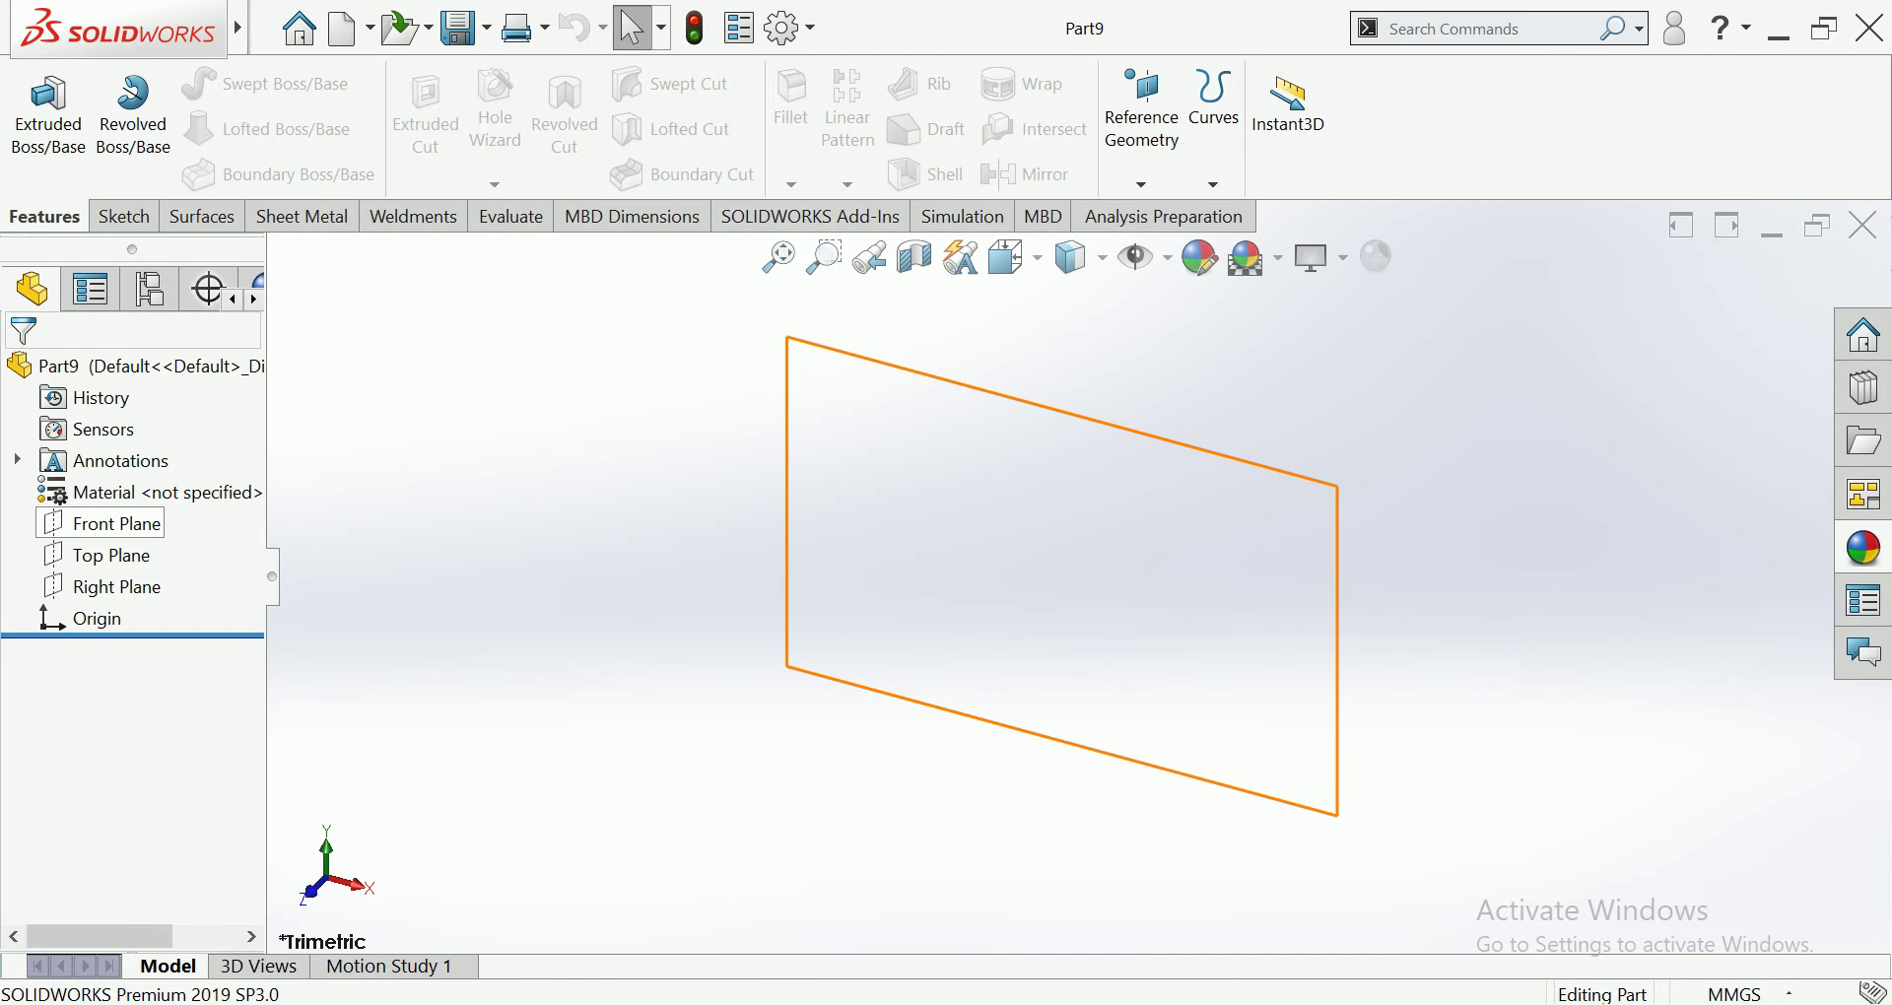
pyautogui.click(103, 523)
pyautogui.click(233, 485)
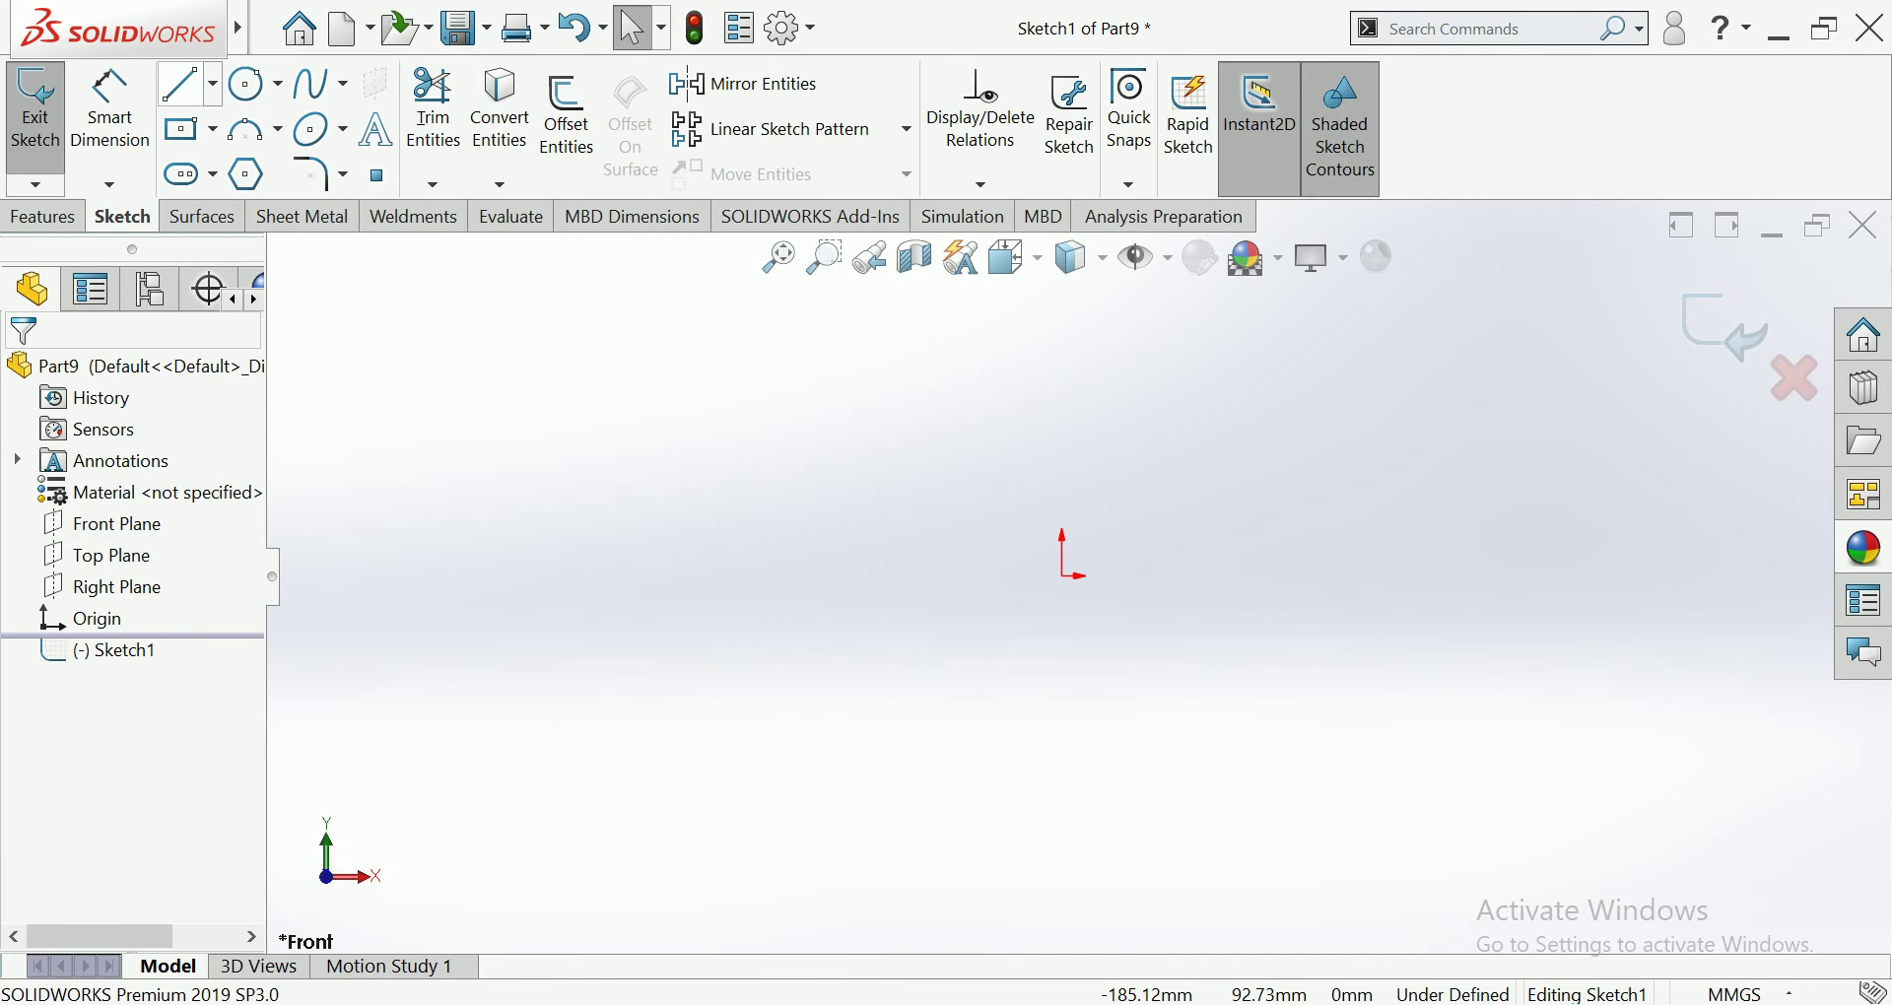
# Step: Draw a closed right triangle with lines, its right angle at the origin
pyautogui.press('l')
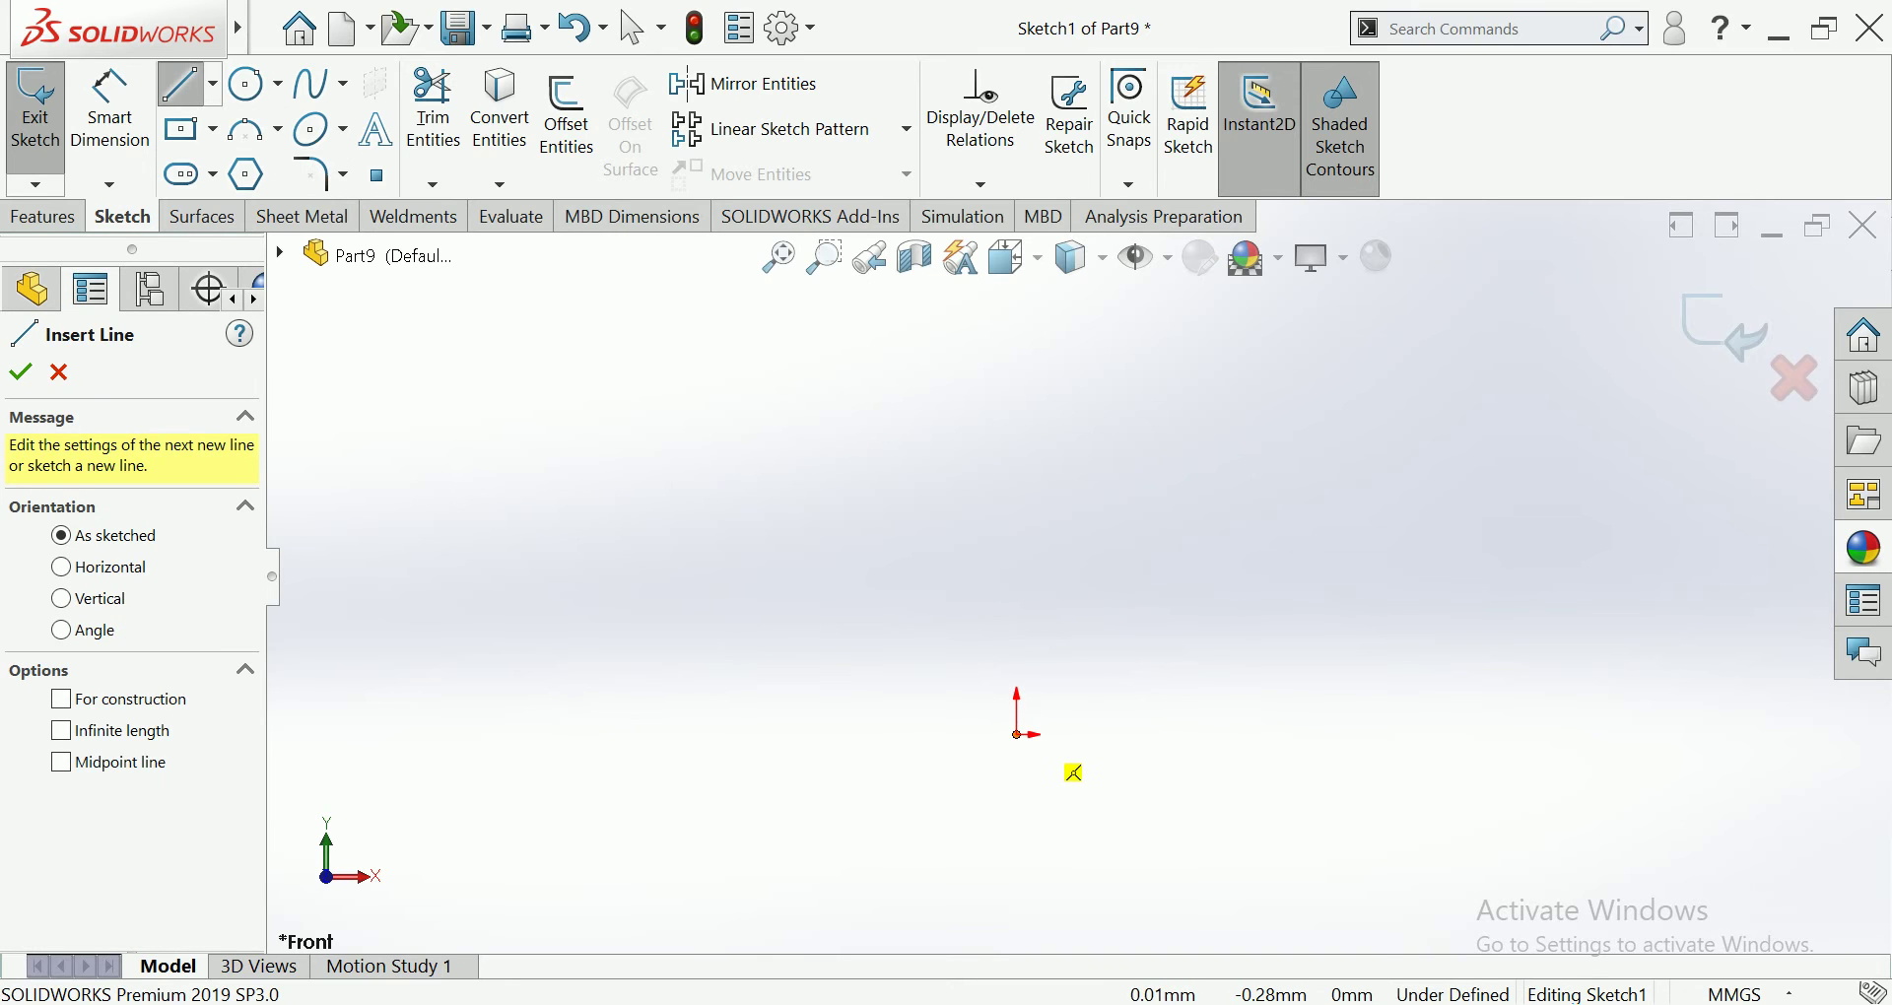
pyautogui.click(1016, 734)
pyautogui.click(1017, 385)
pyautogui.click(1231, 735)
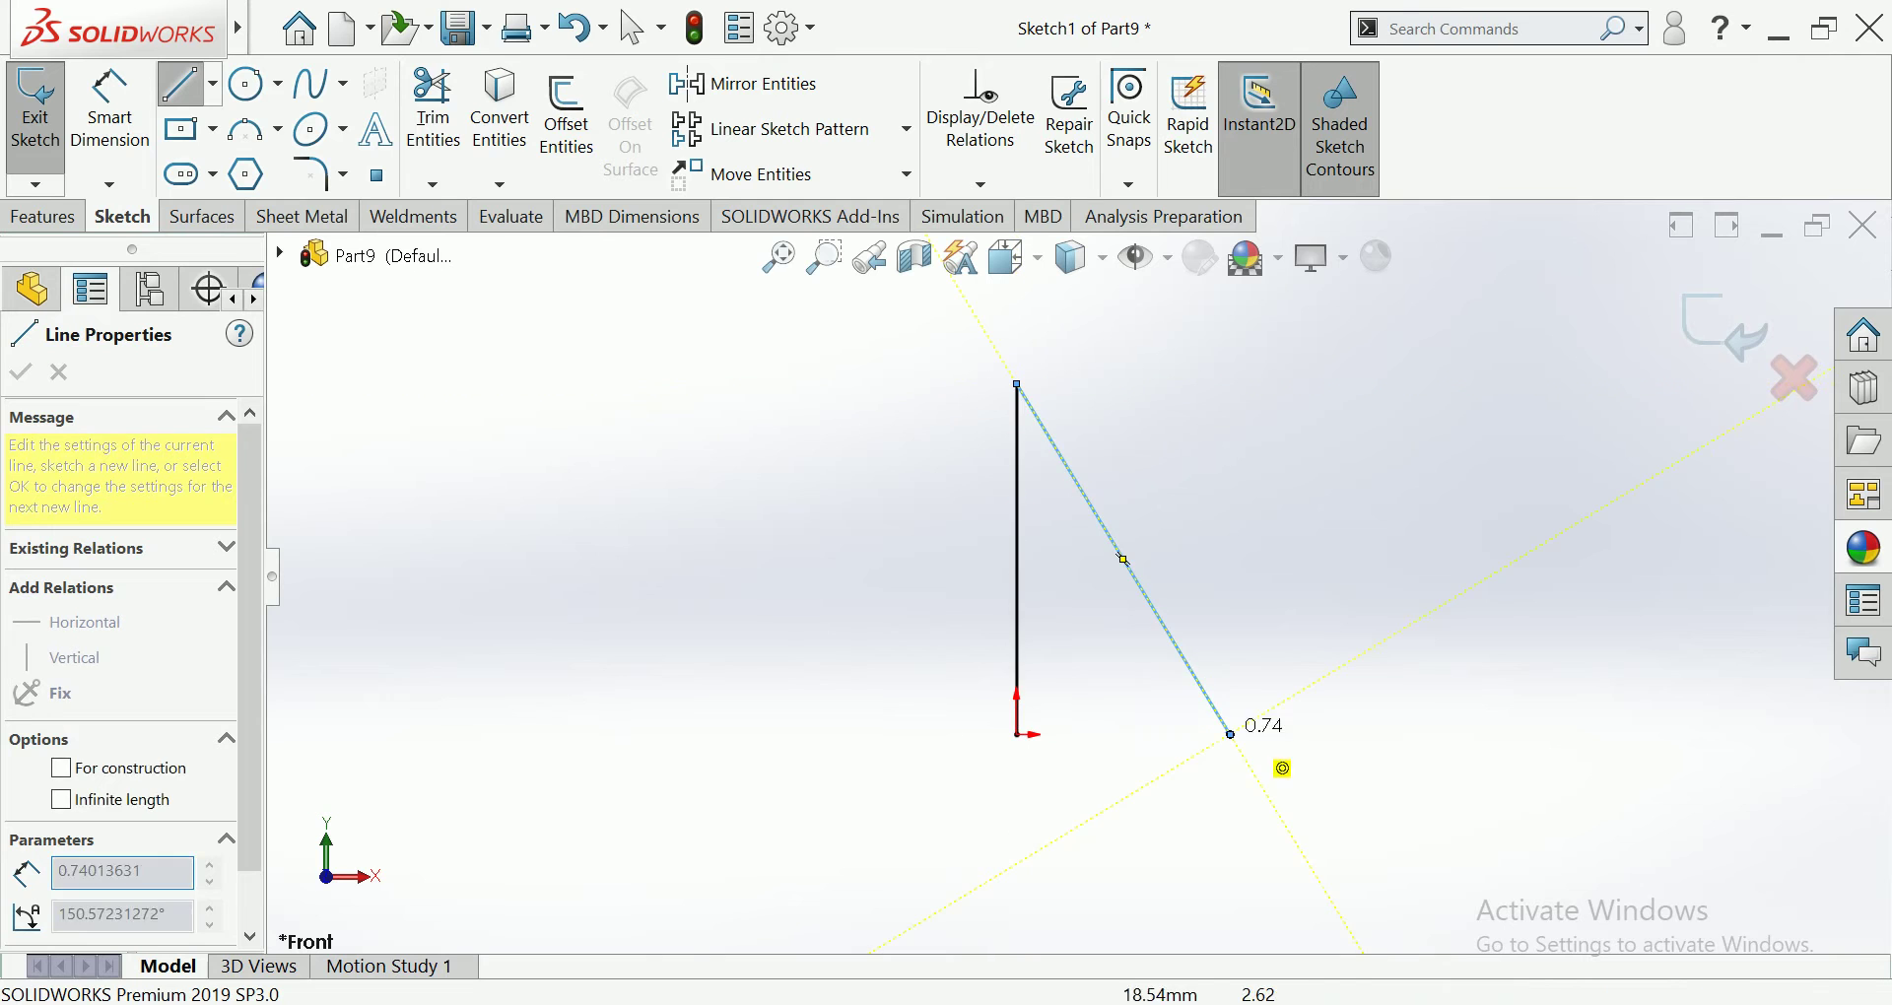
pyautogui.click(1018, 734)
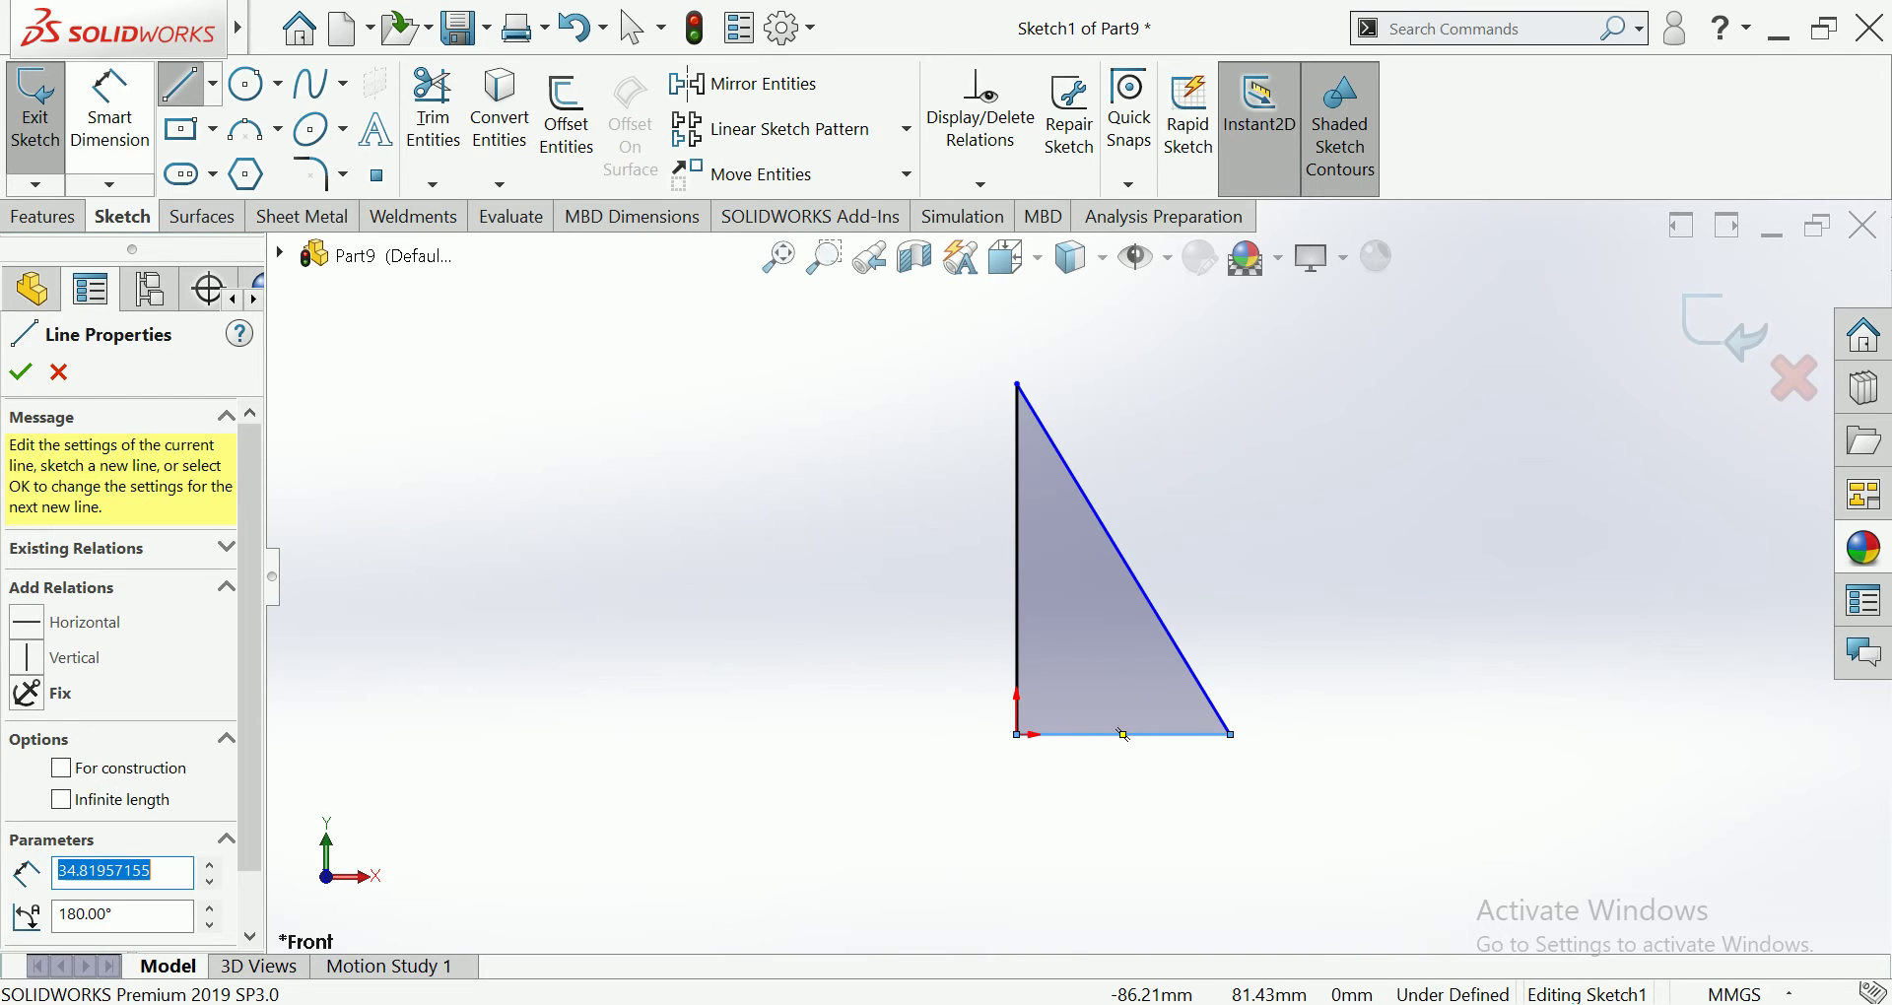
pyautogui.press('Escape')
pyautogui.press('Escape')
pyautogui.click(109, 108)
pyautogui.click(1124, 734)
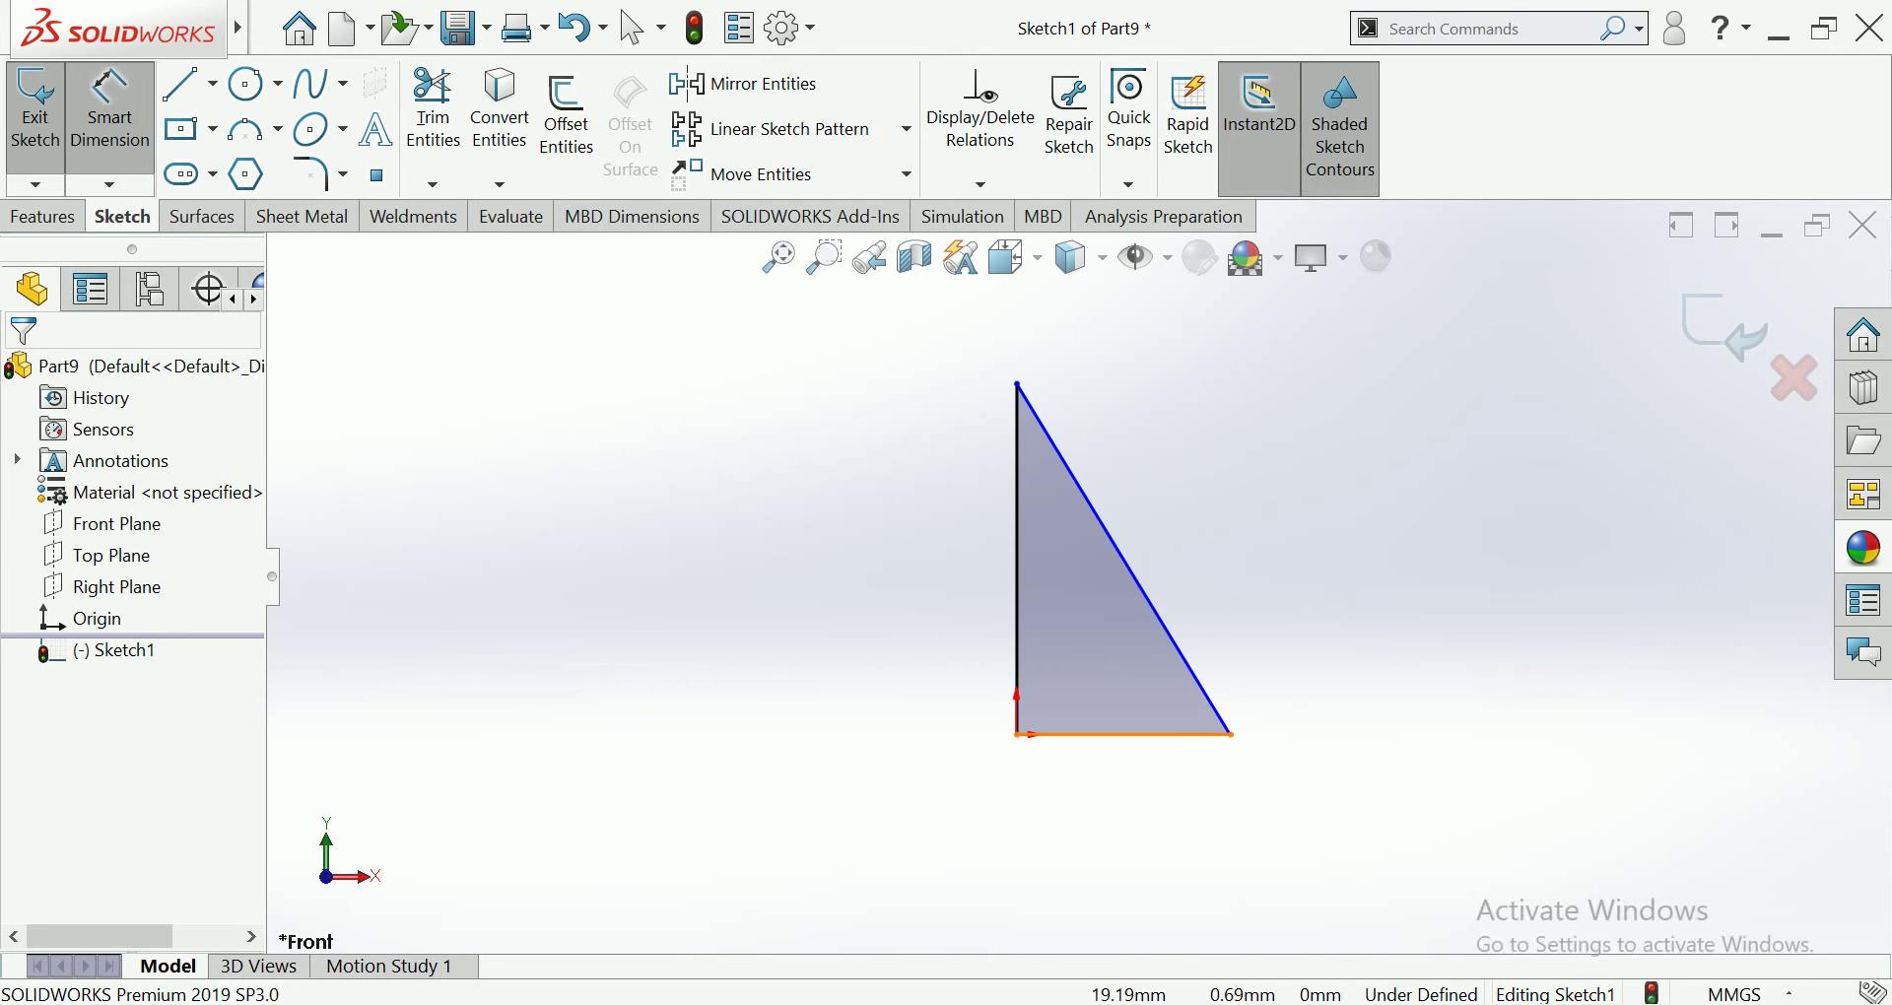
# Step: Dimension the triangle's base to 100 mm and its vertical edge to 150 mm
pyautogui.click(1124, 814)
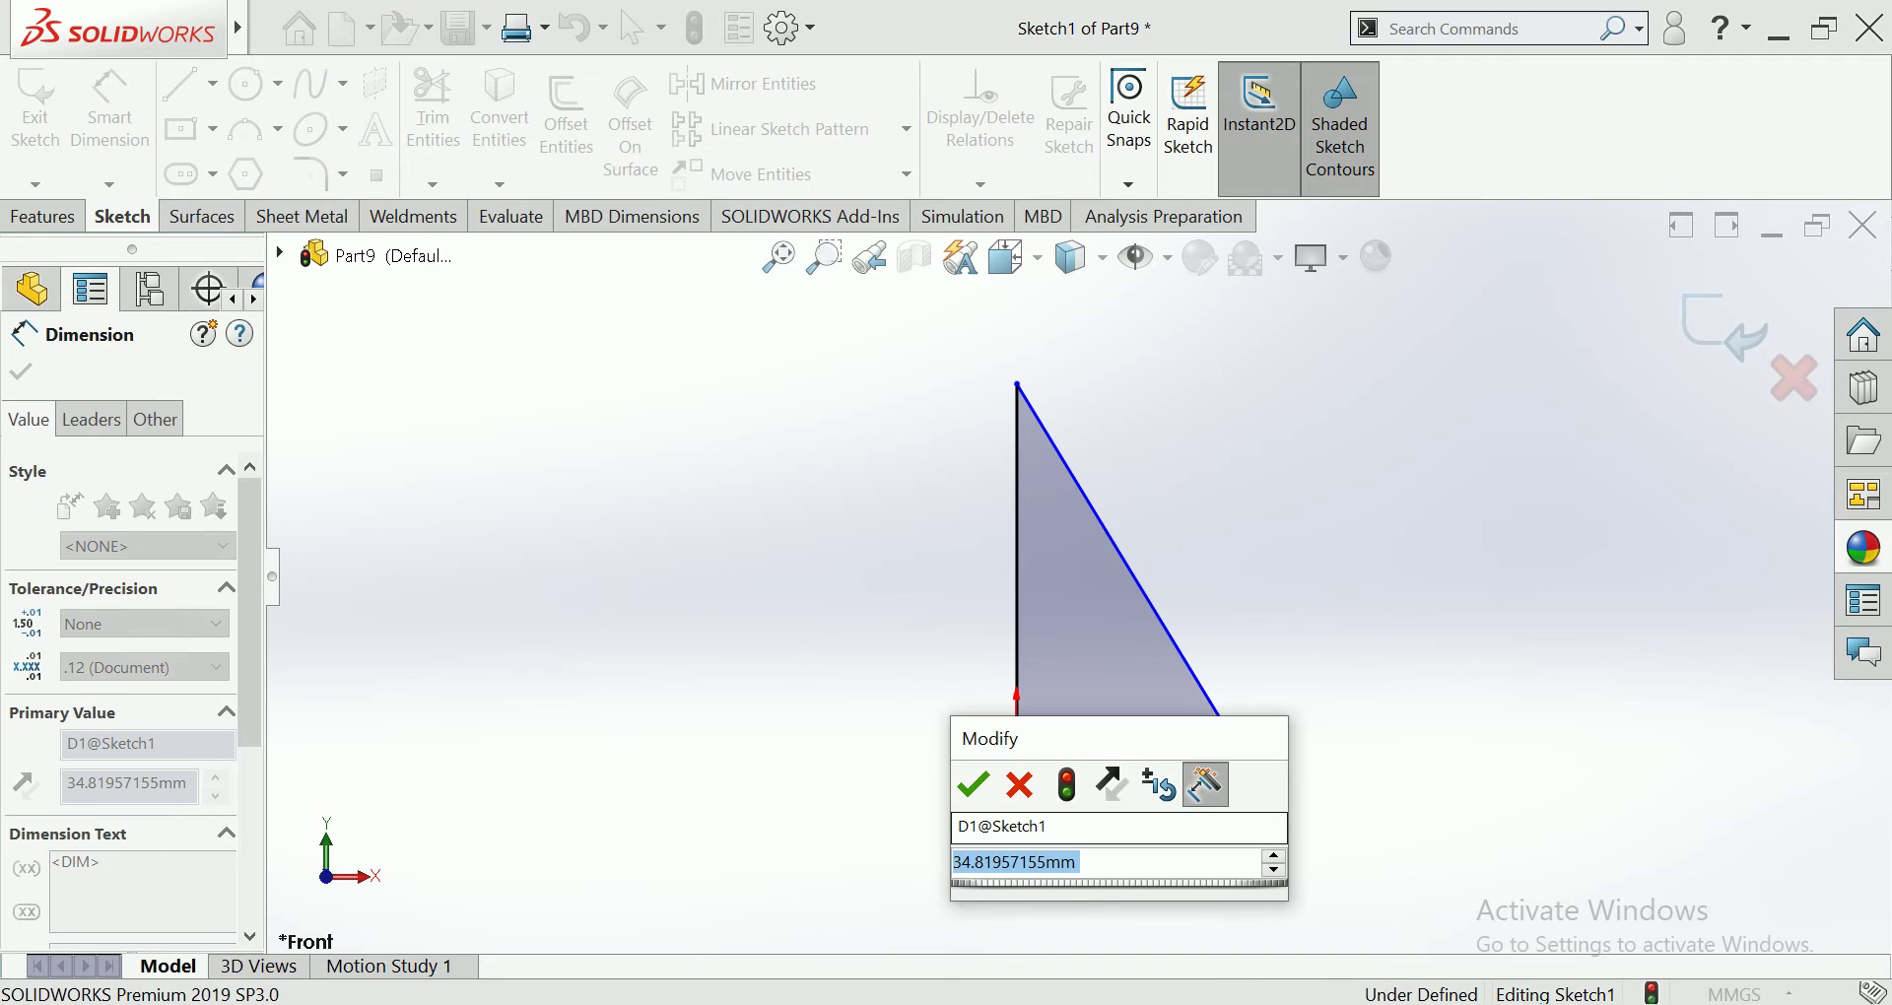
pyautogui.write('100')
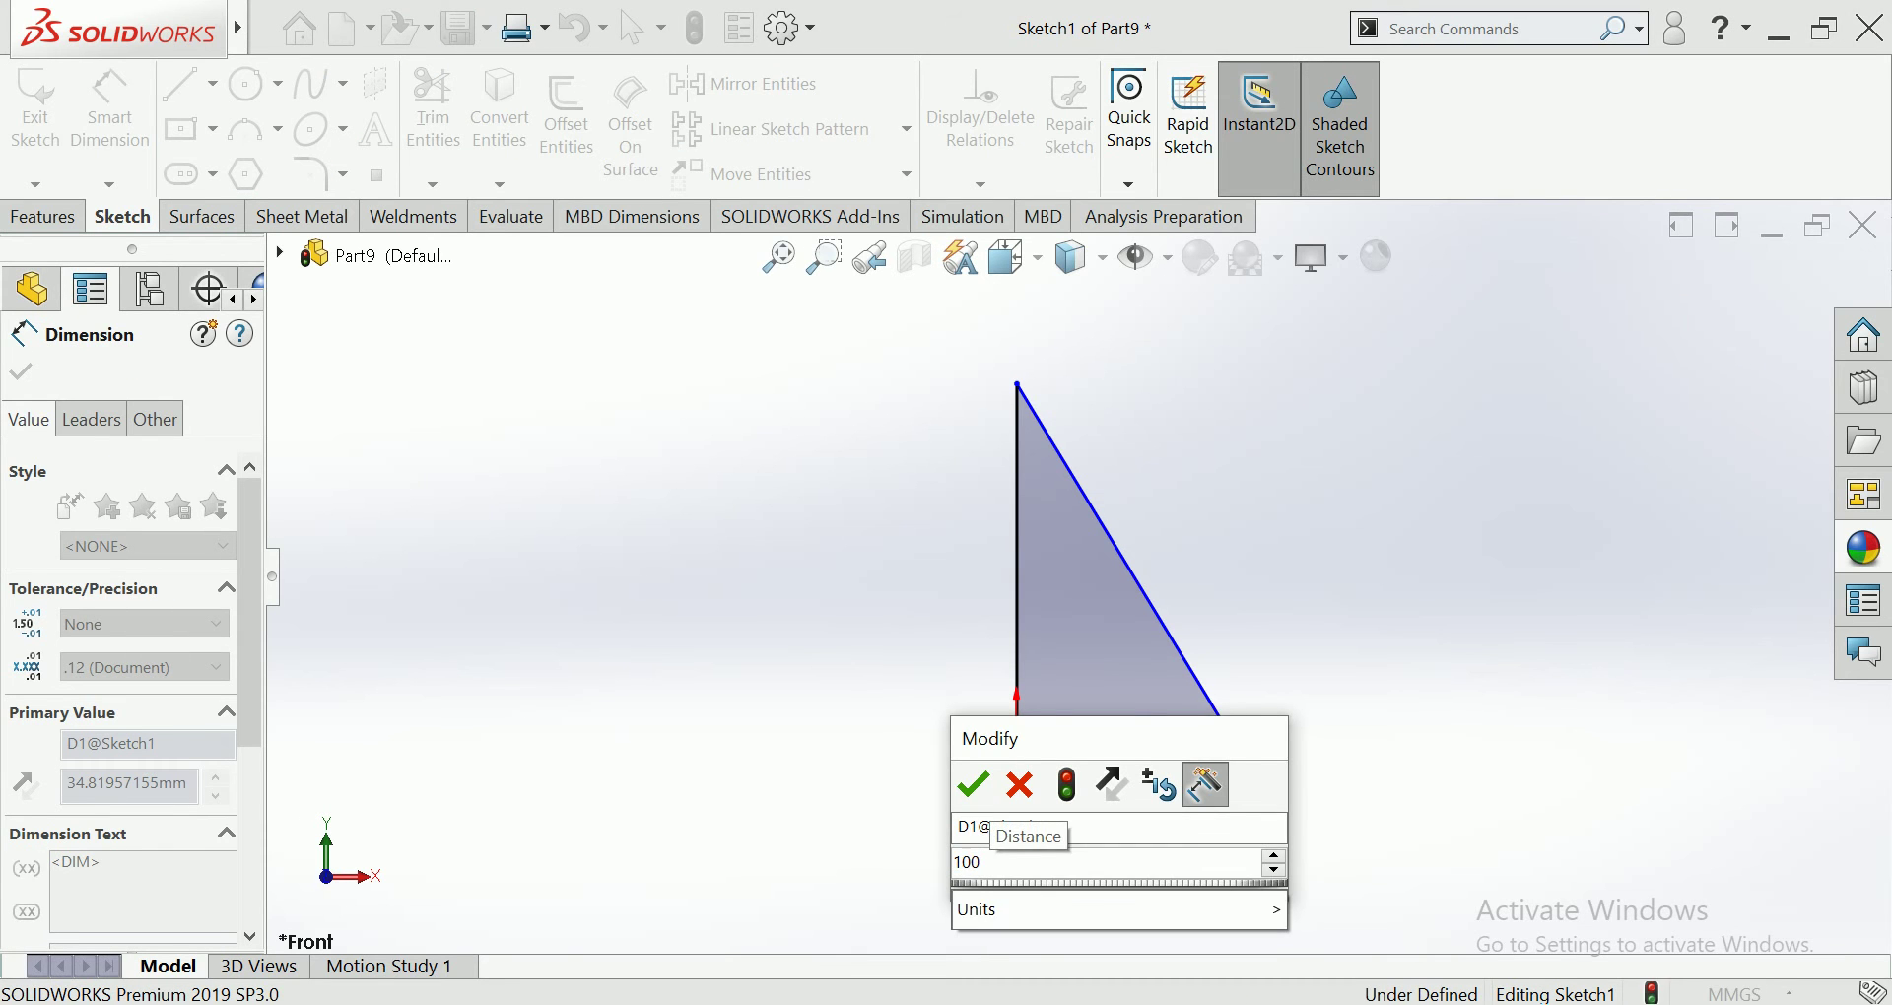
pyautogui.click(973, 784)
pyautogui.click(1017, 562)
pyautogui.click(941, 560)
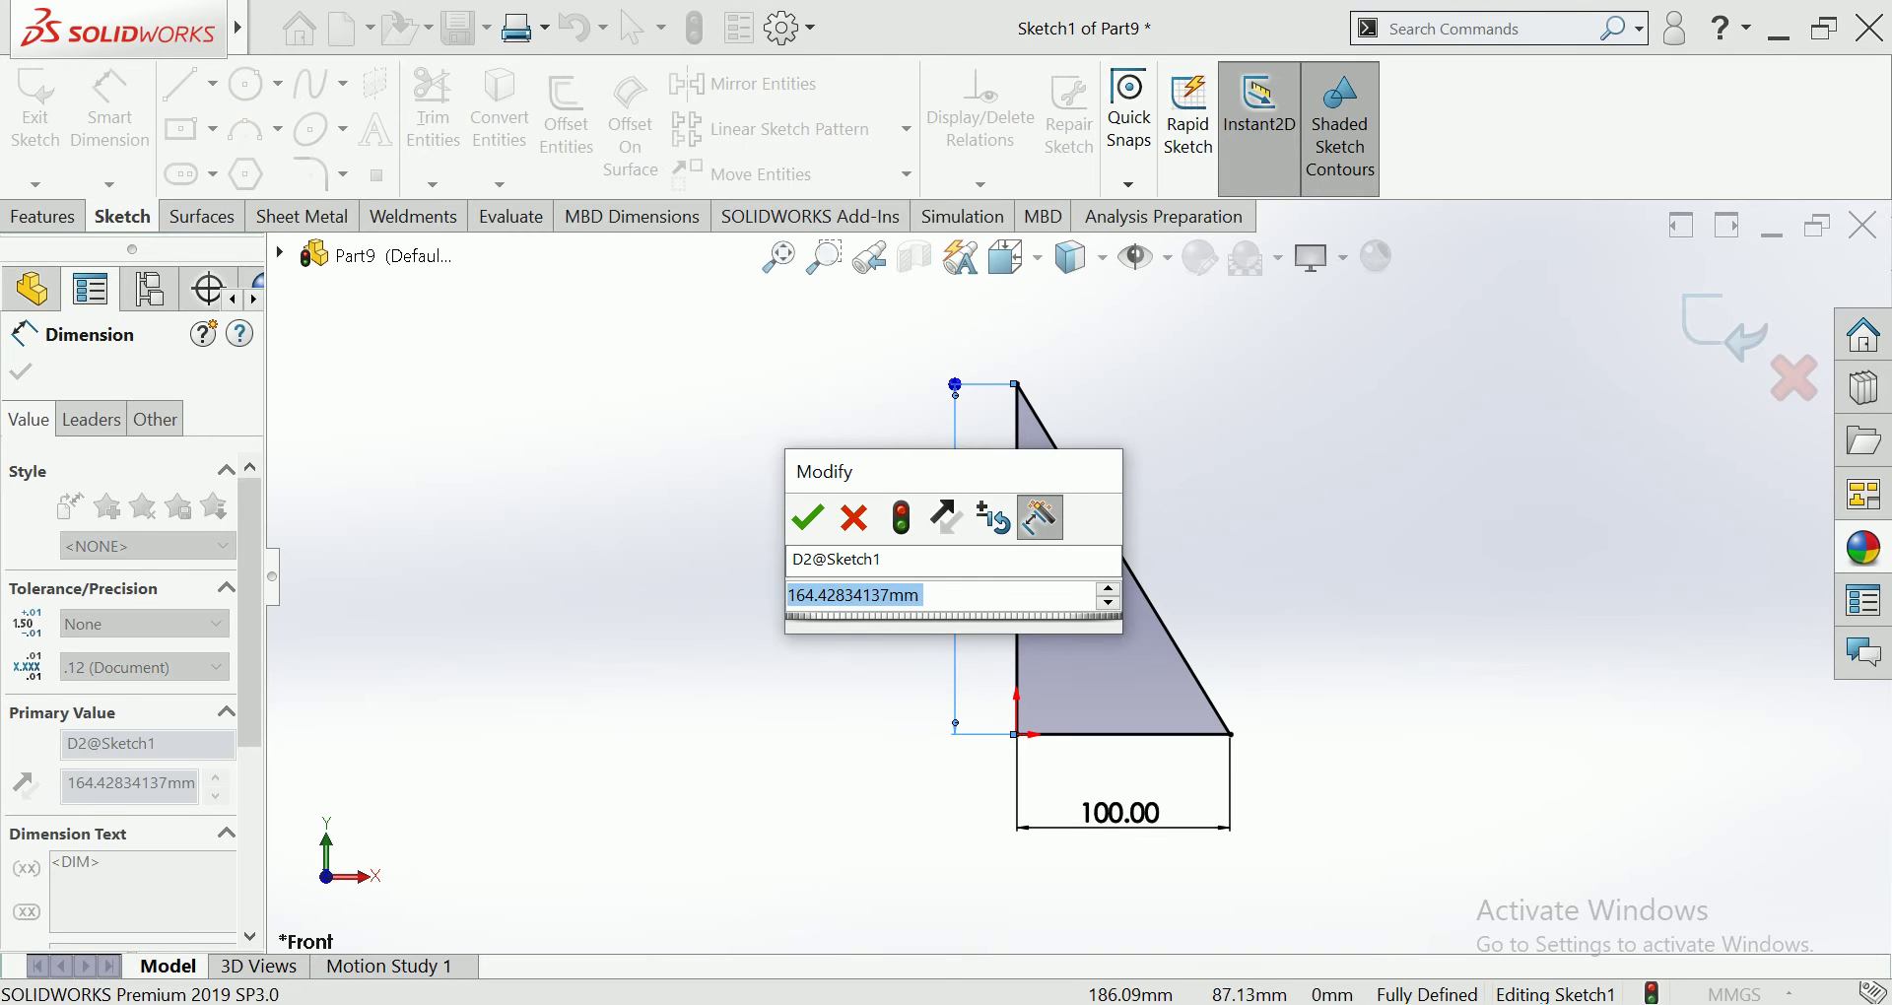
pyautogui.write('150')
pyautogui.press('Return')
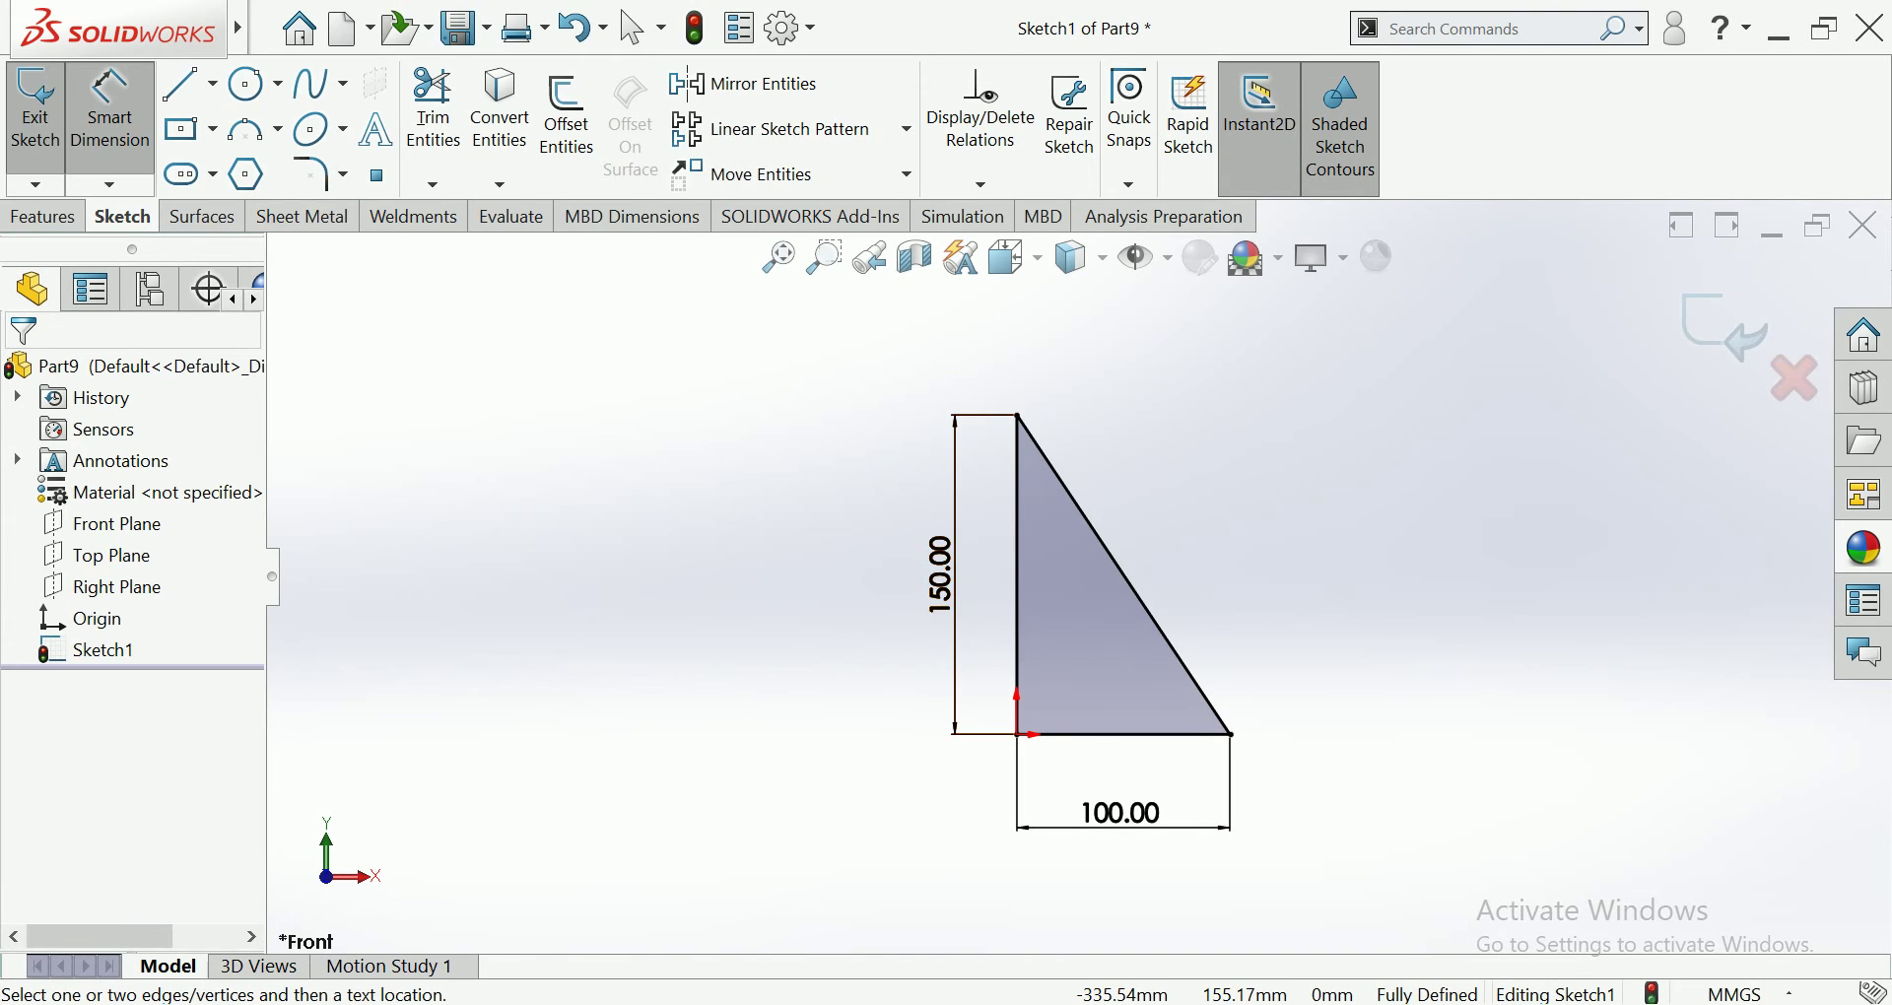
pyautogui.click(43, 217)
pyautogui.click(47, 113)
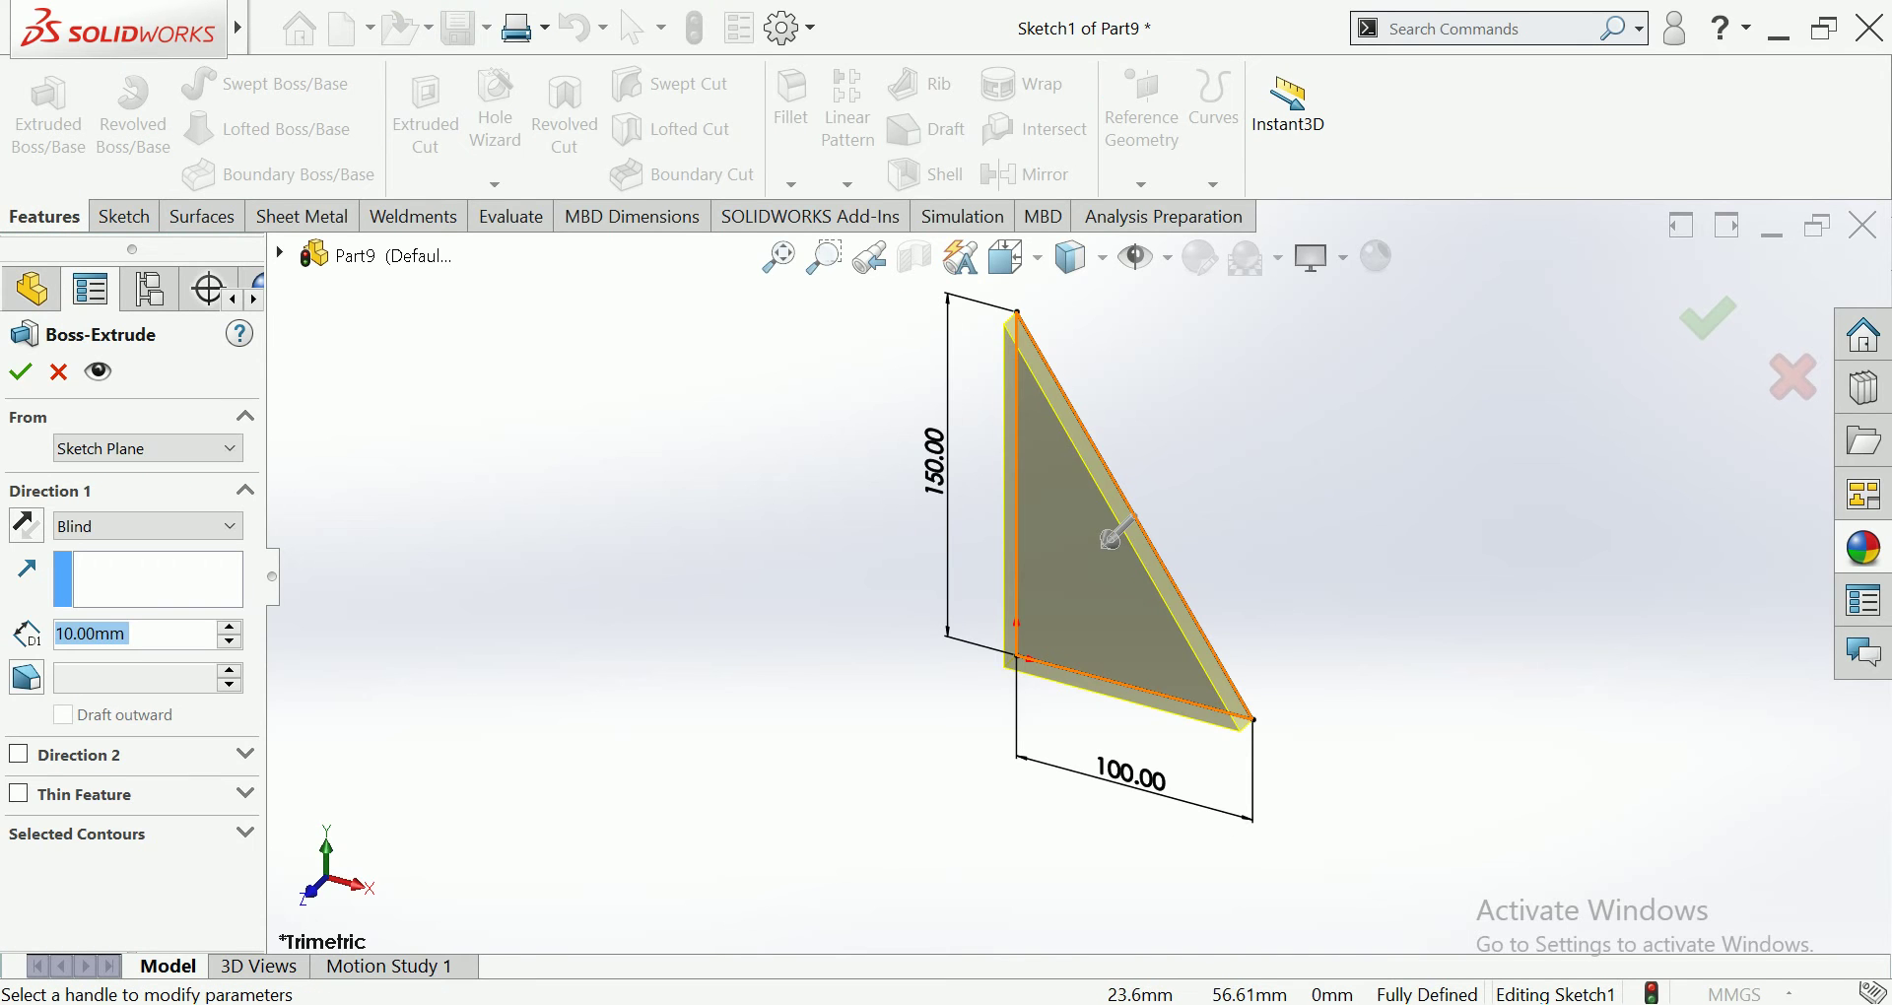
# Step: Extrude the triangle 6 mm Mid Plane into a solid plate
pyautogui.click(147, 525)
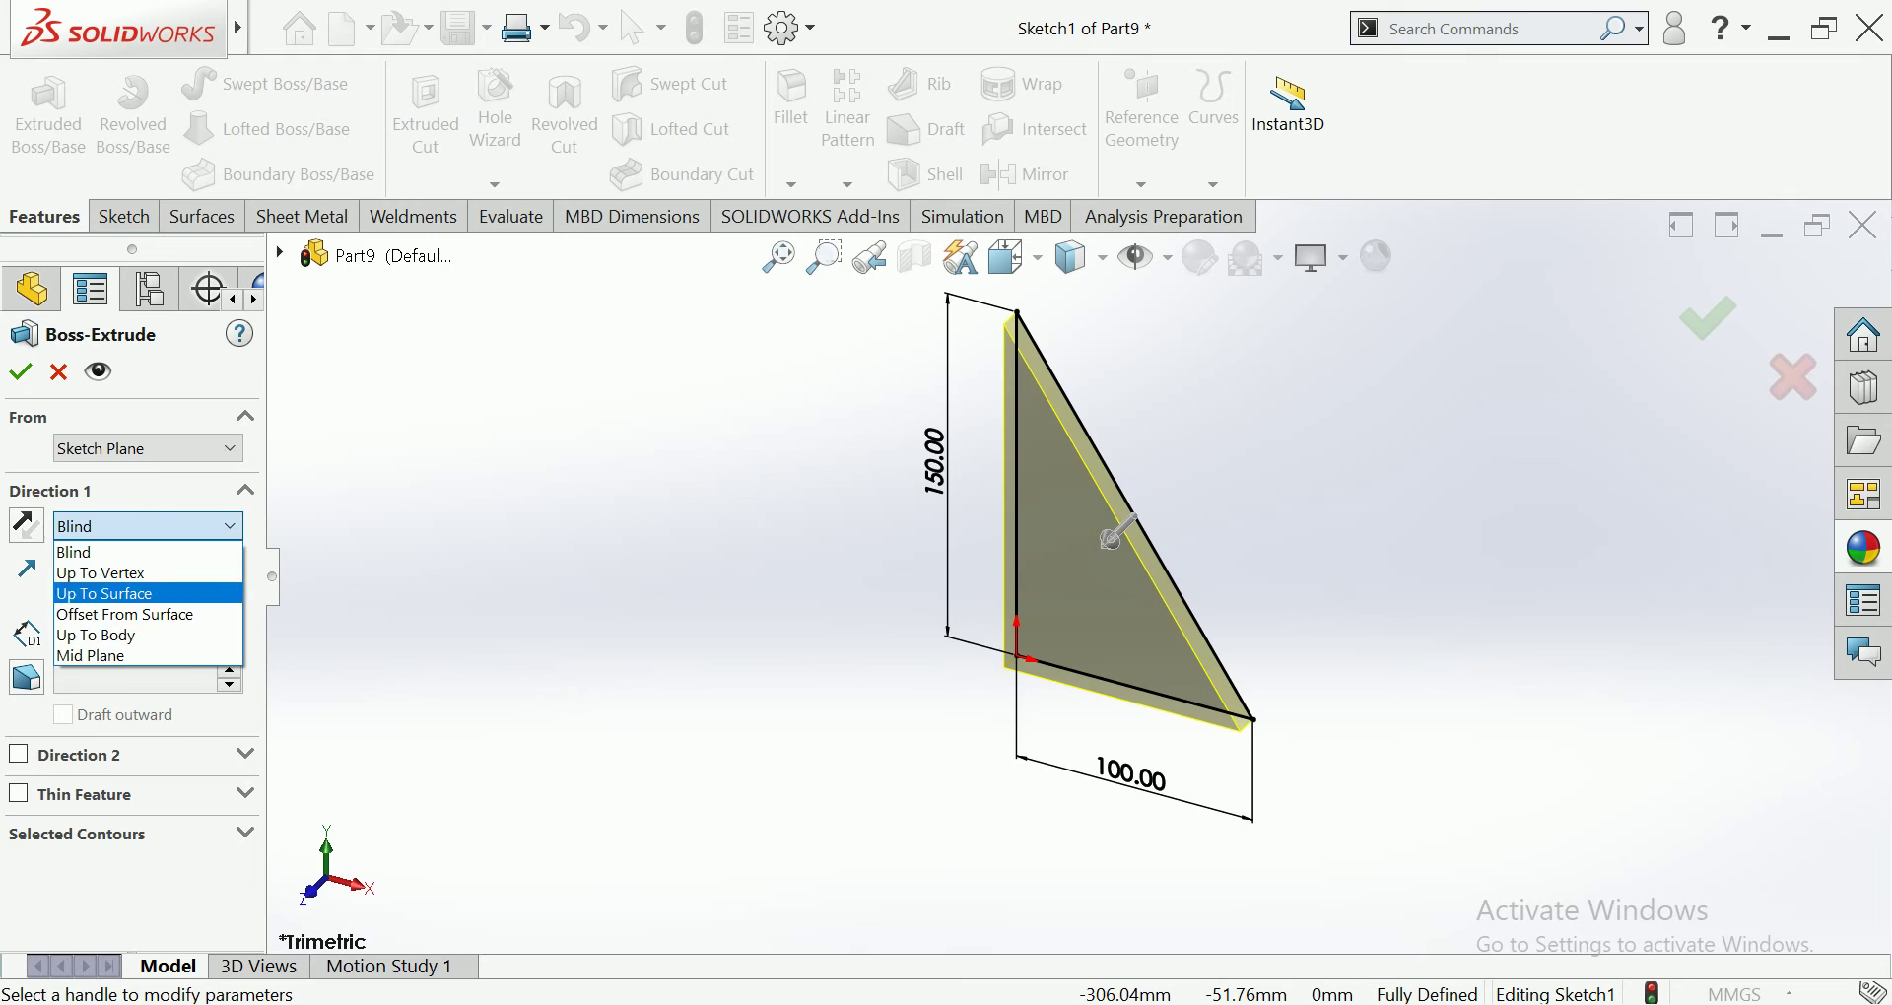
pyautogui.click(98, 654)
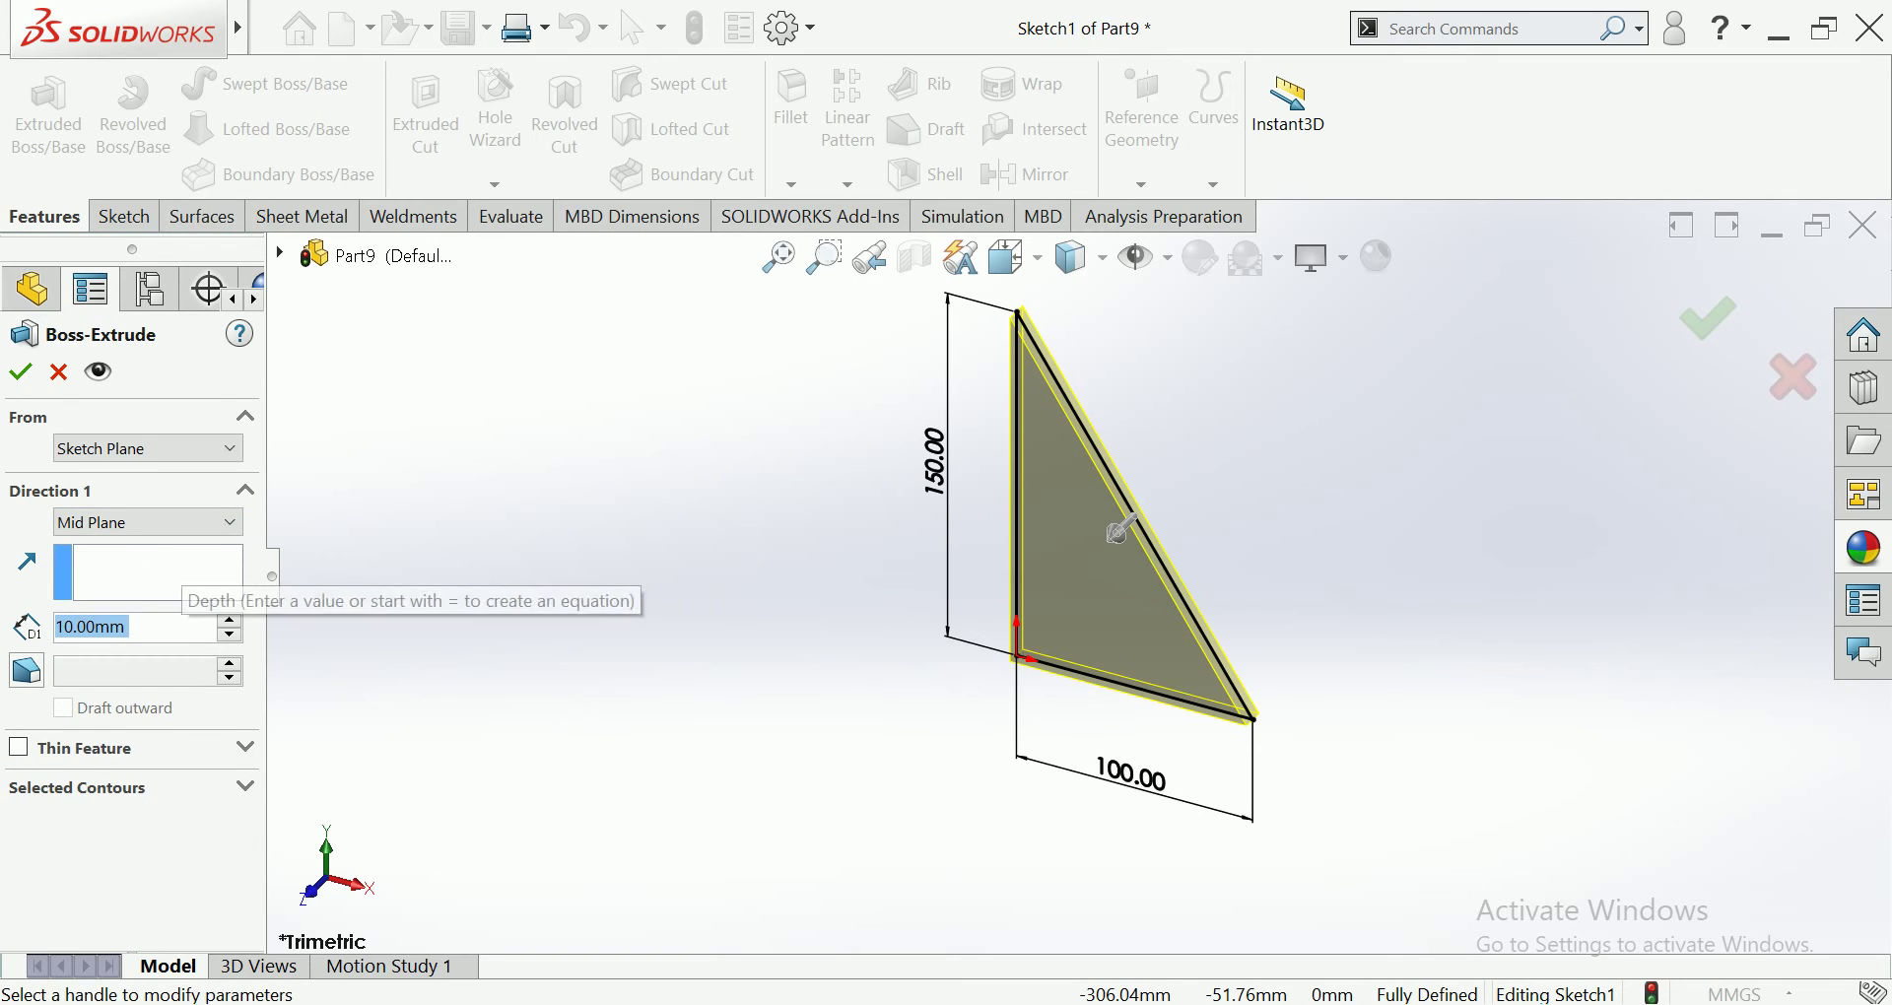
pyautogui.write('6')
pyautogui.press('Return')
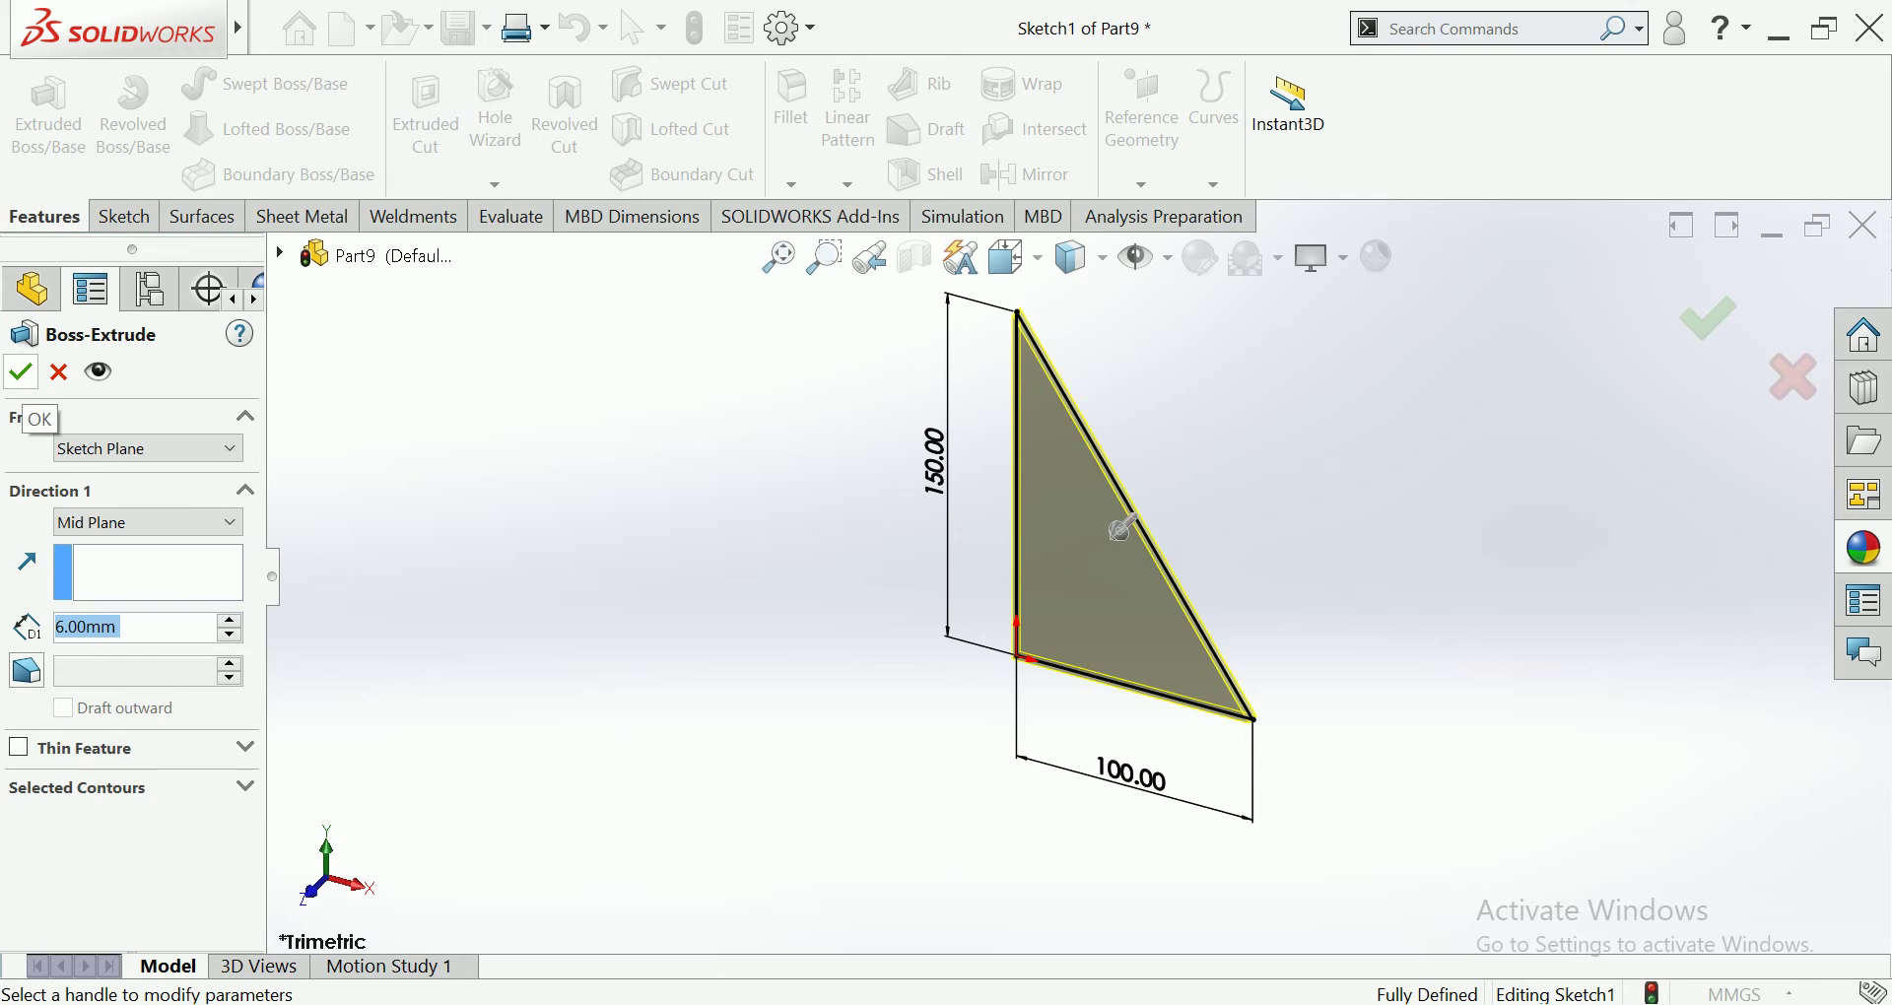
pyautogui.click(19, 372)
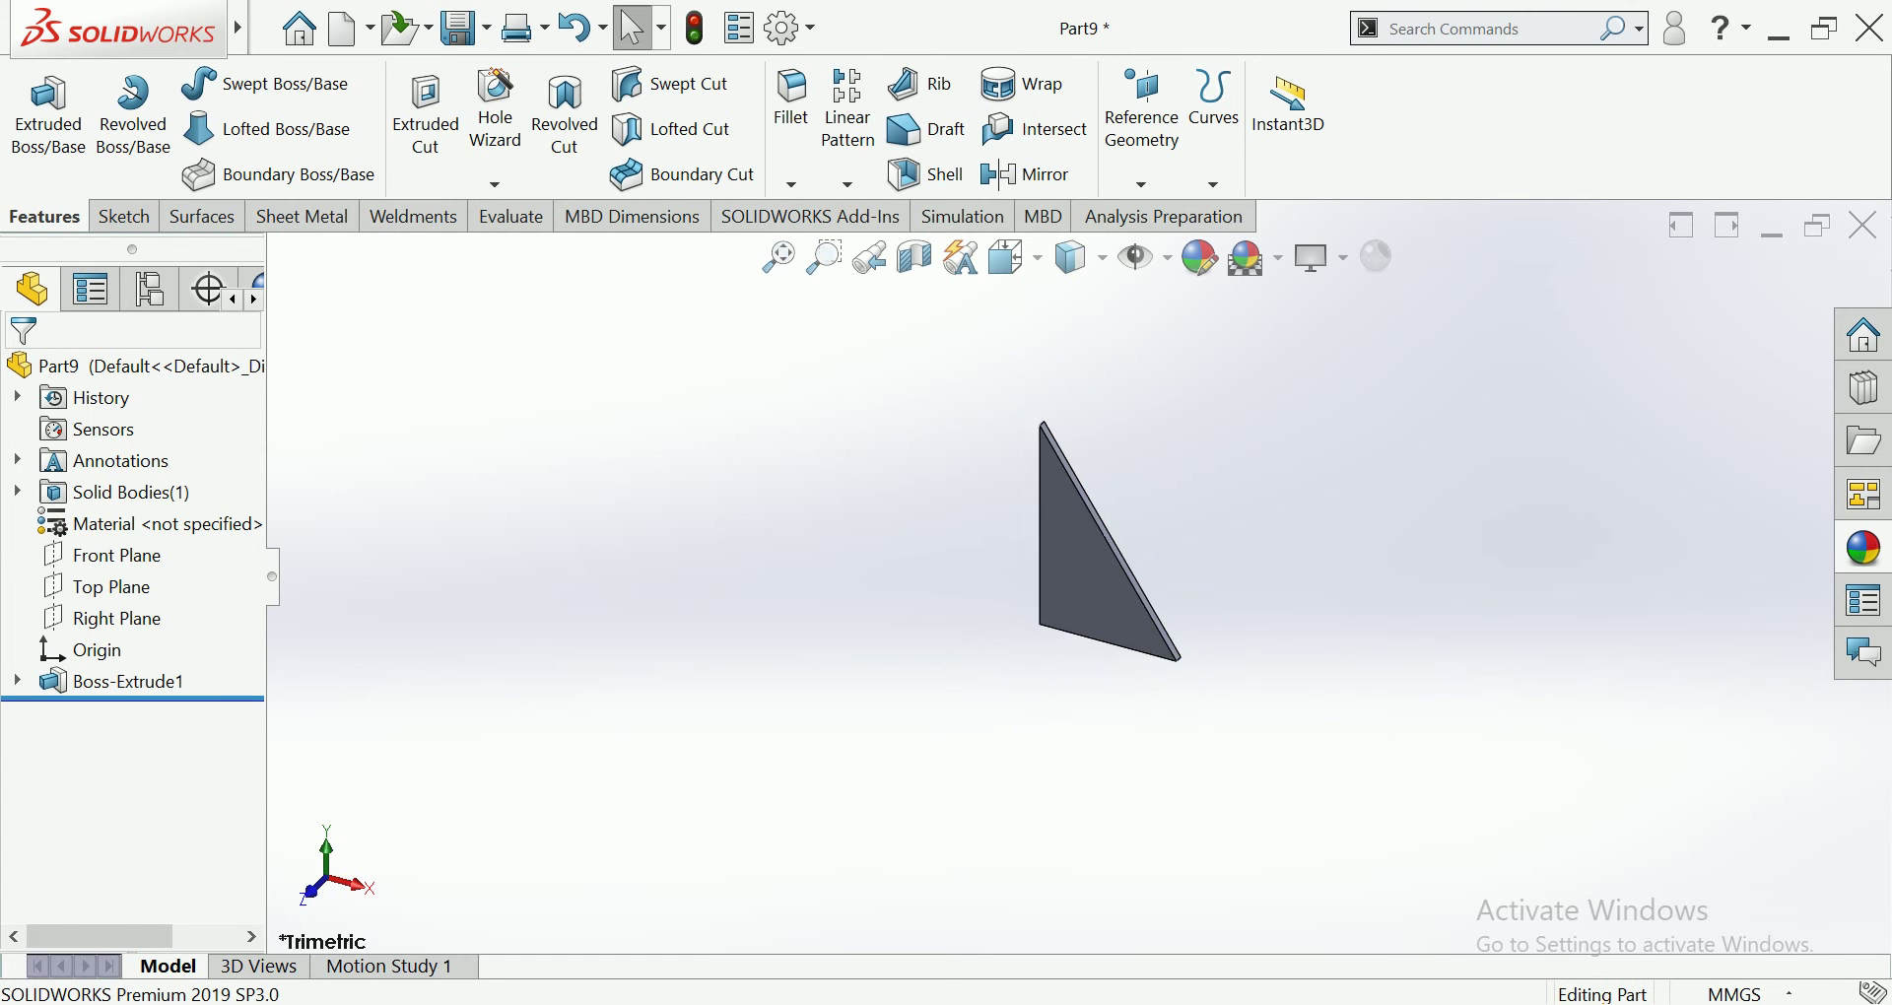
pyautogui.scroll(-2, 1392, 488)
# Step: Save the plate as BOTTOM STIFF. with Save As, then close it
pyautogui.click(487, 28)
pyautogui.click(503, 69)
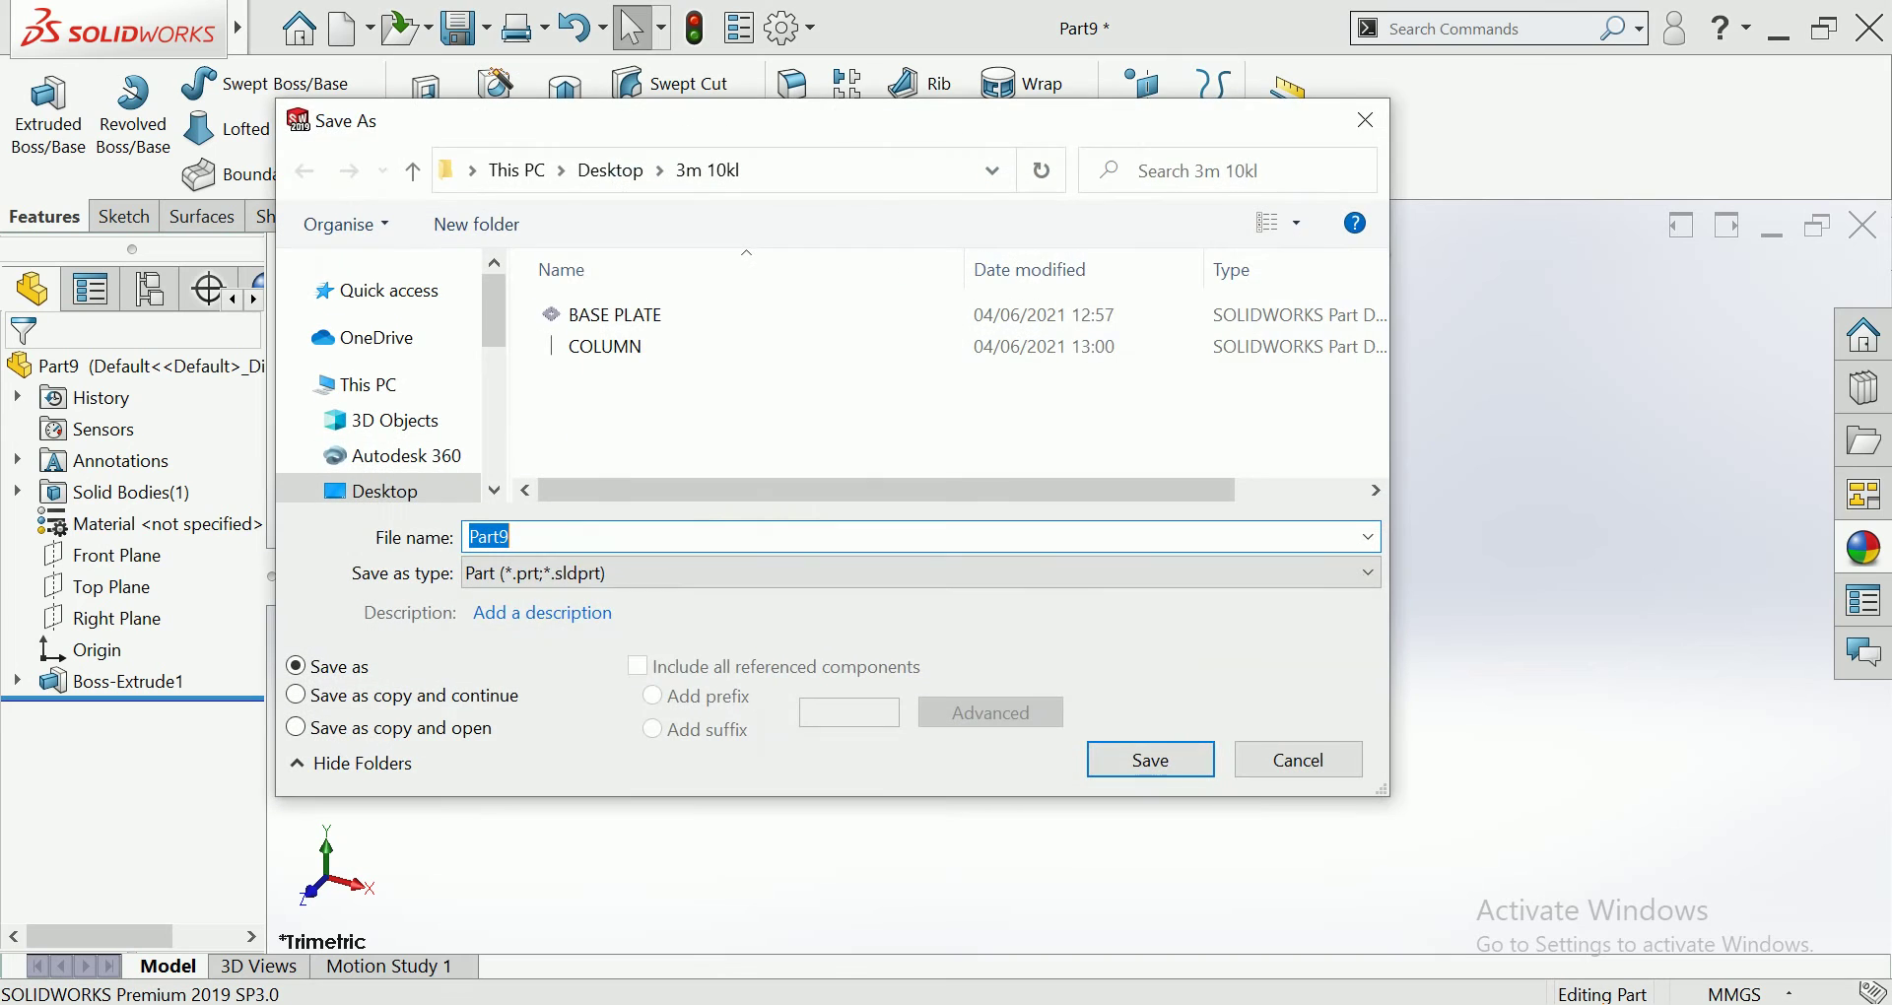
pyautogui.write('BOTTOM STIFF.')
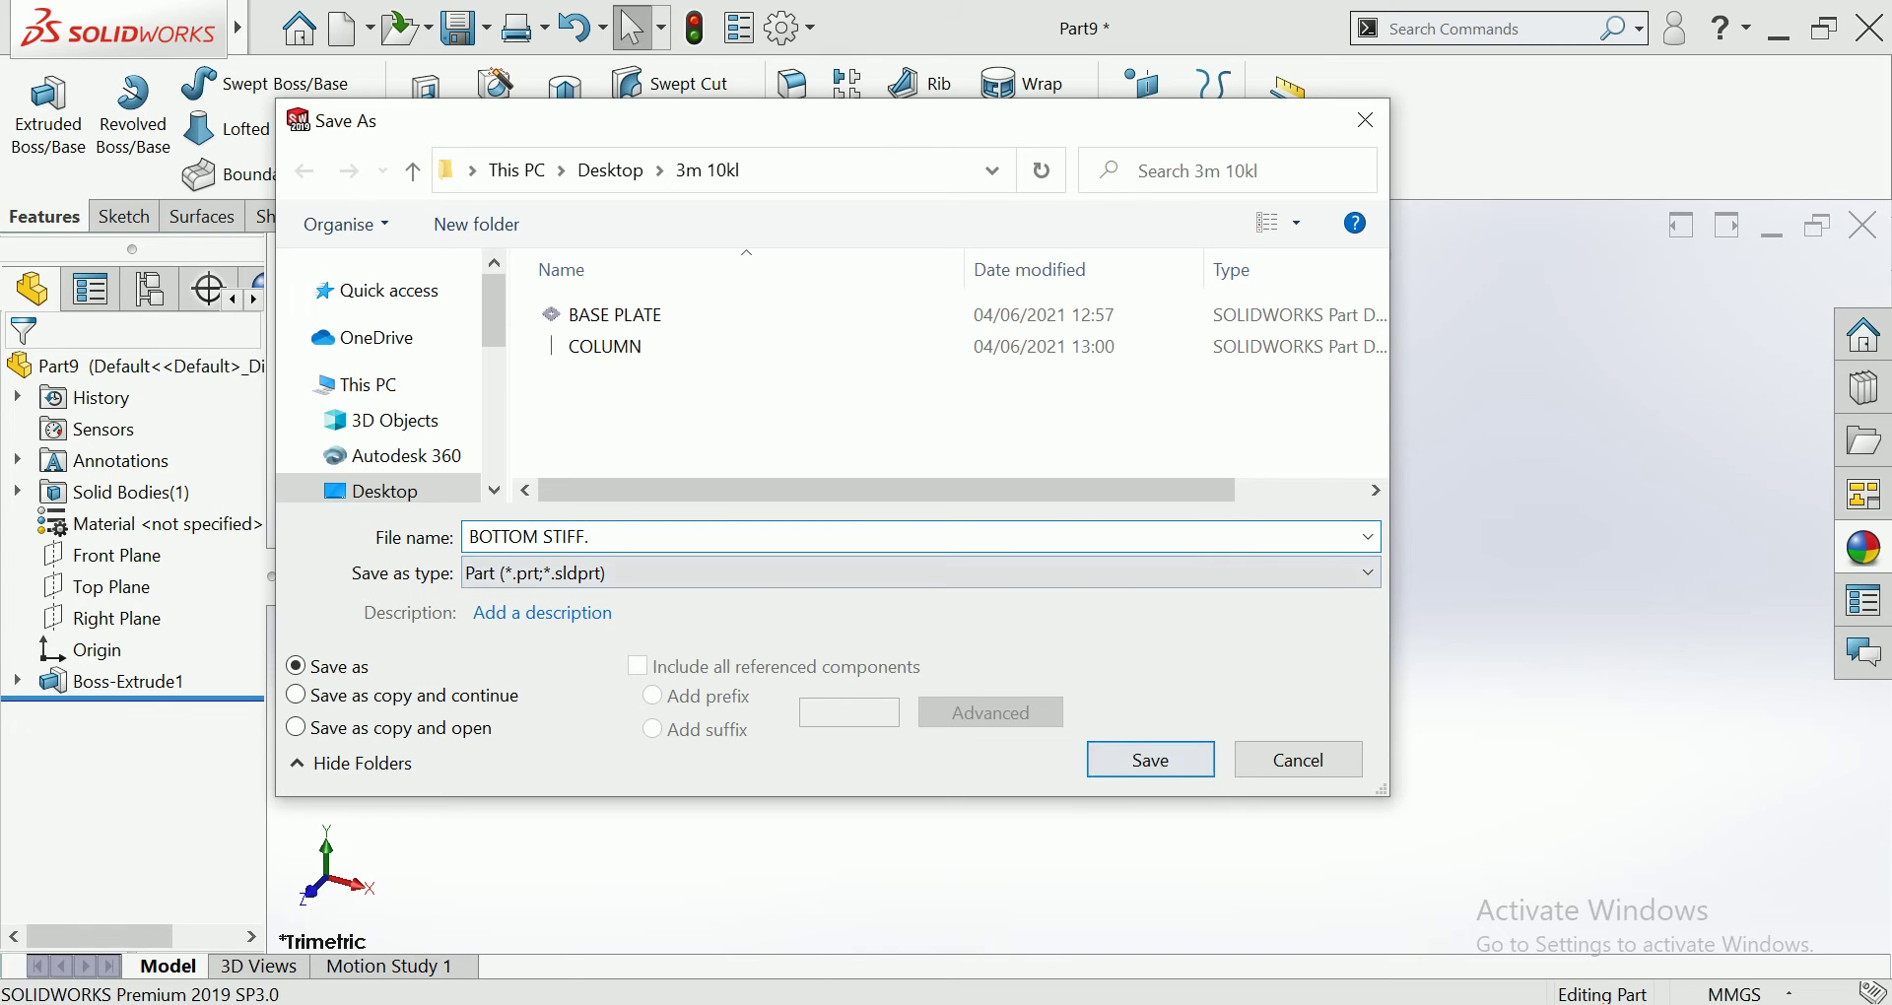
pyautogui.press('Return')
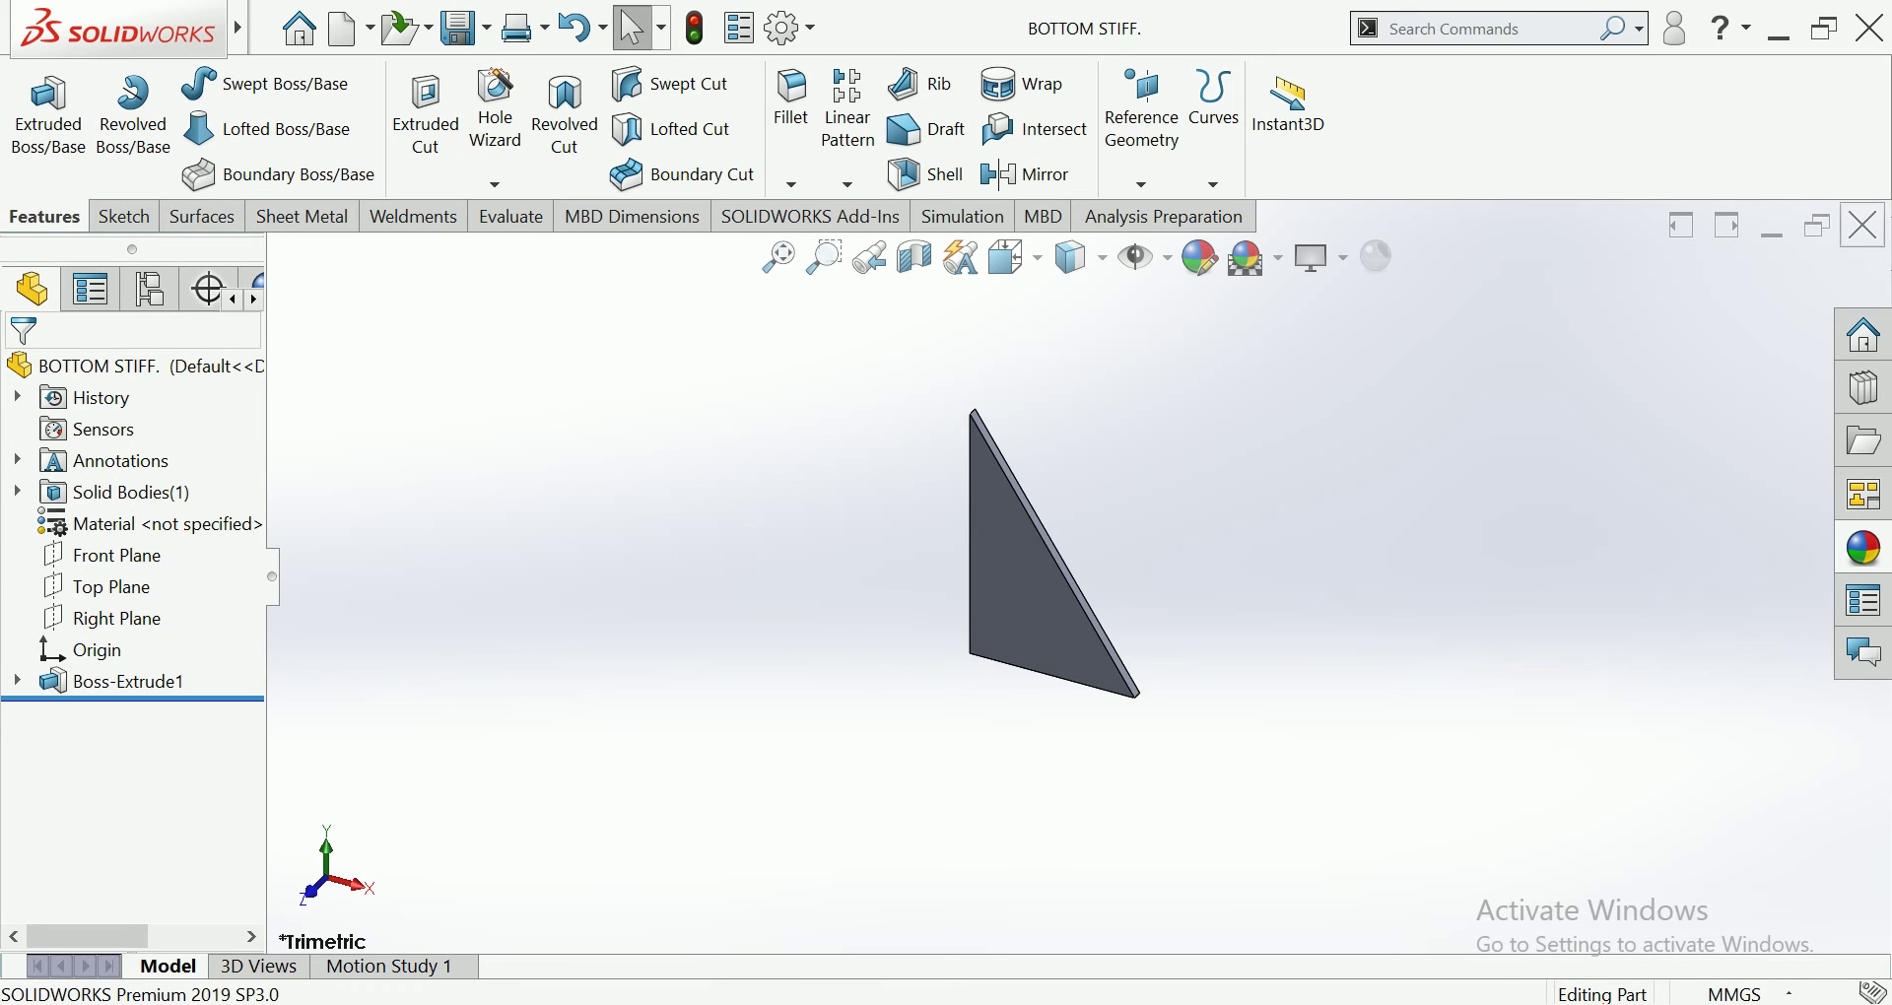
pyautogui.click(1863, 224)
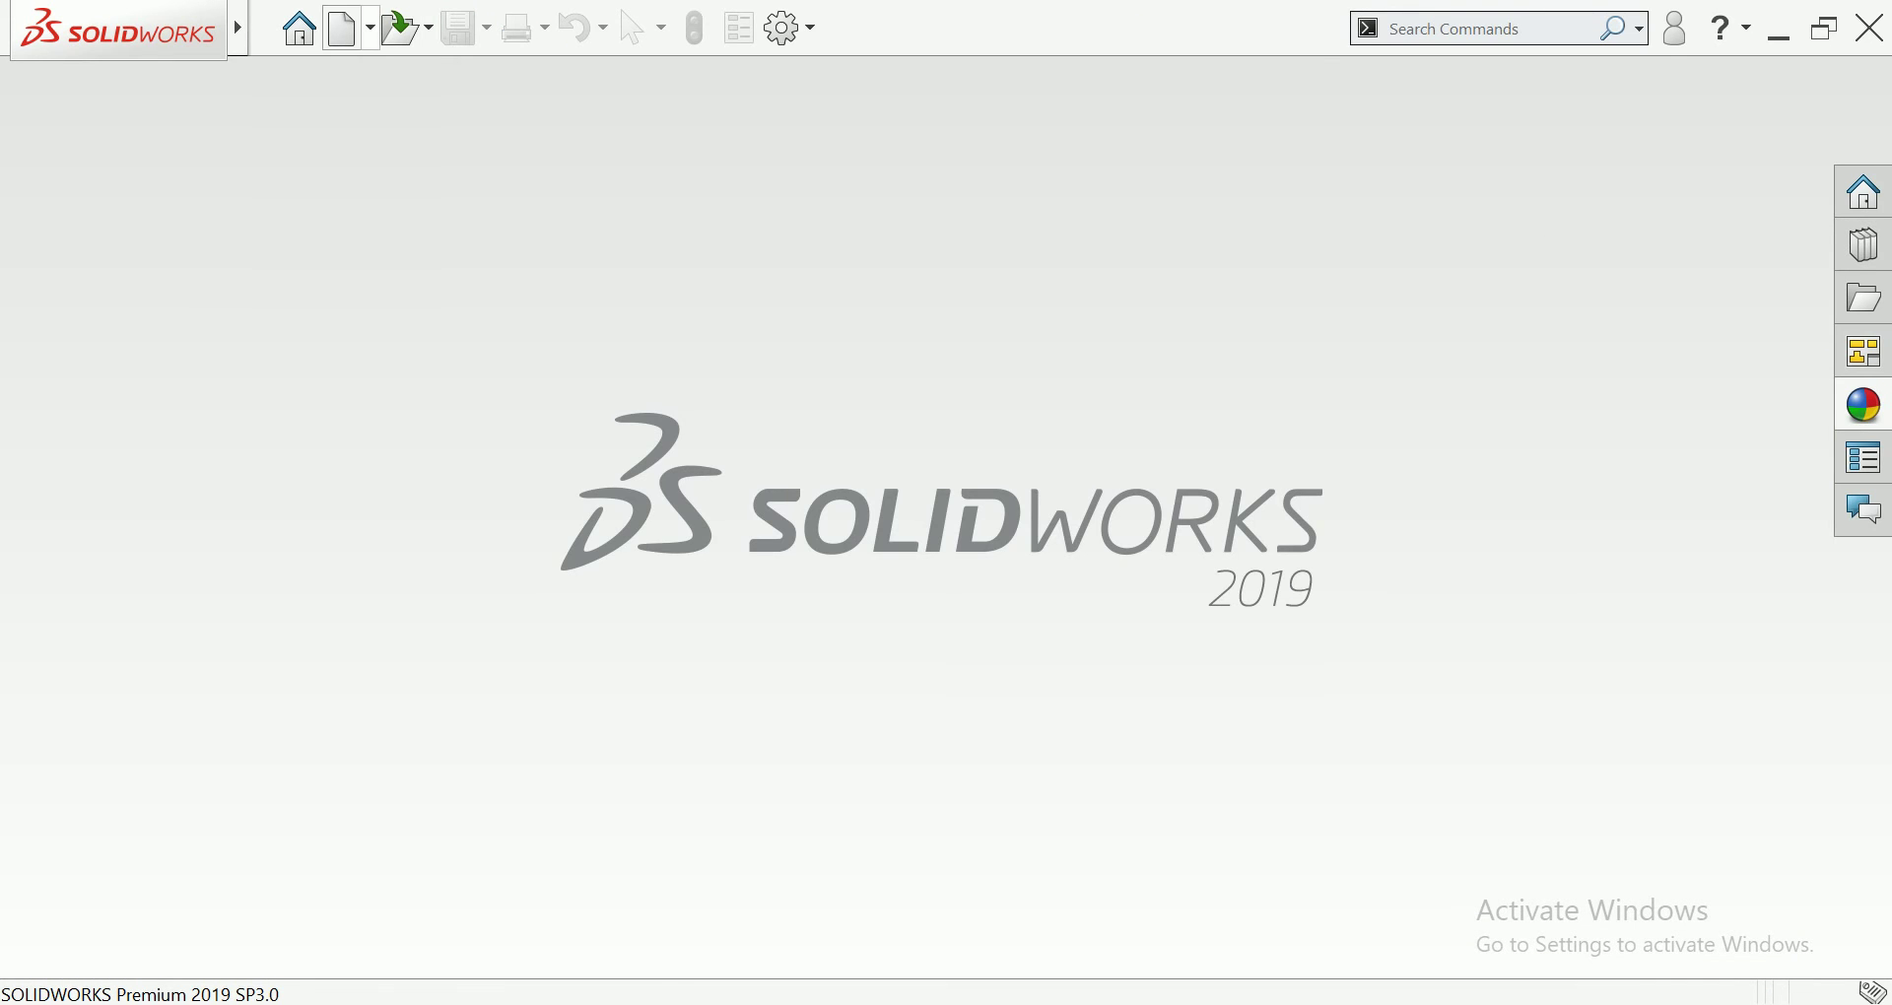
# Step: Create a new blank part and start a sketch on the Right Plane instead of the Top Plane
pyautogui.click(350, 28)
pyautogui.press('Return')
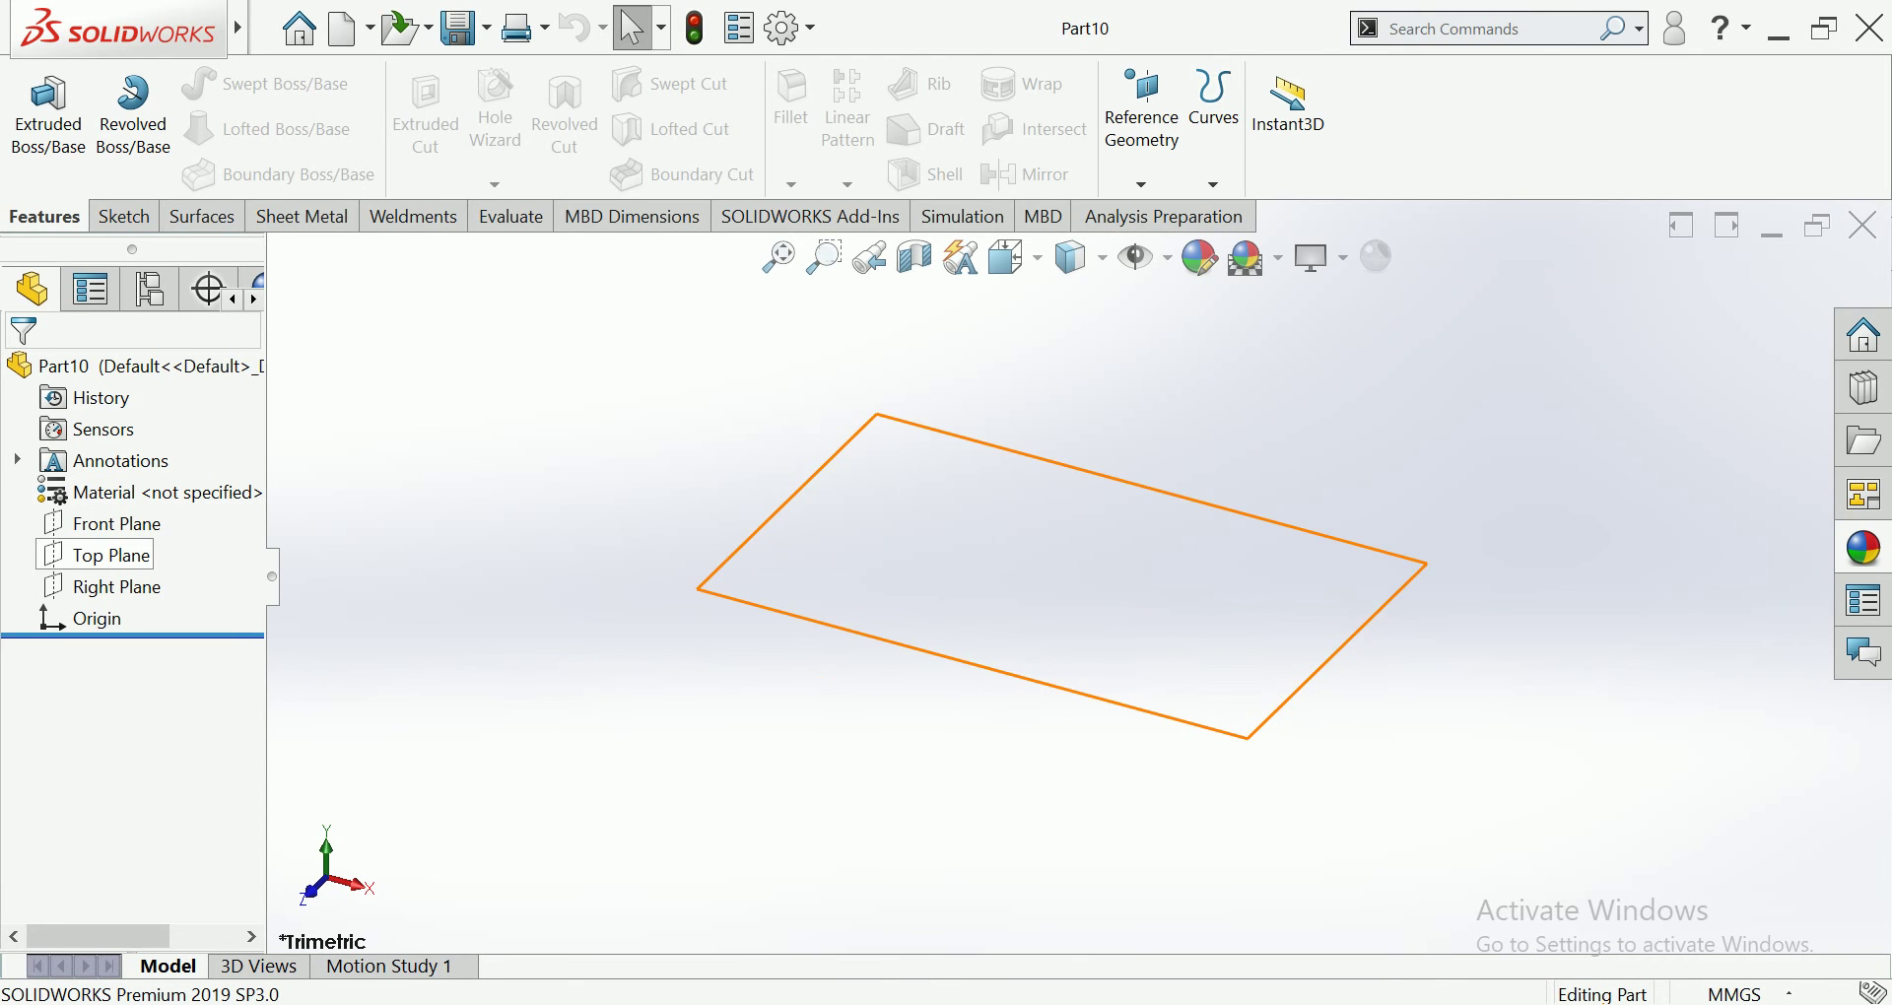
pyautogui.click(108, 554)
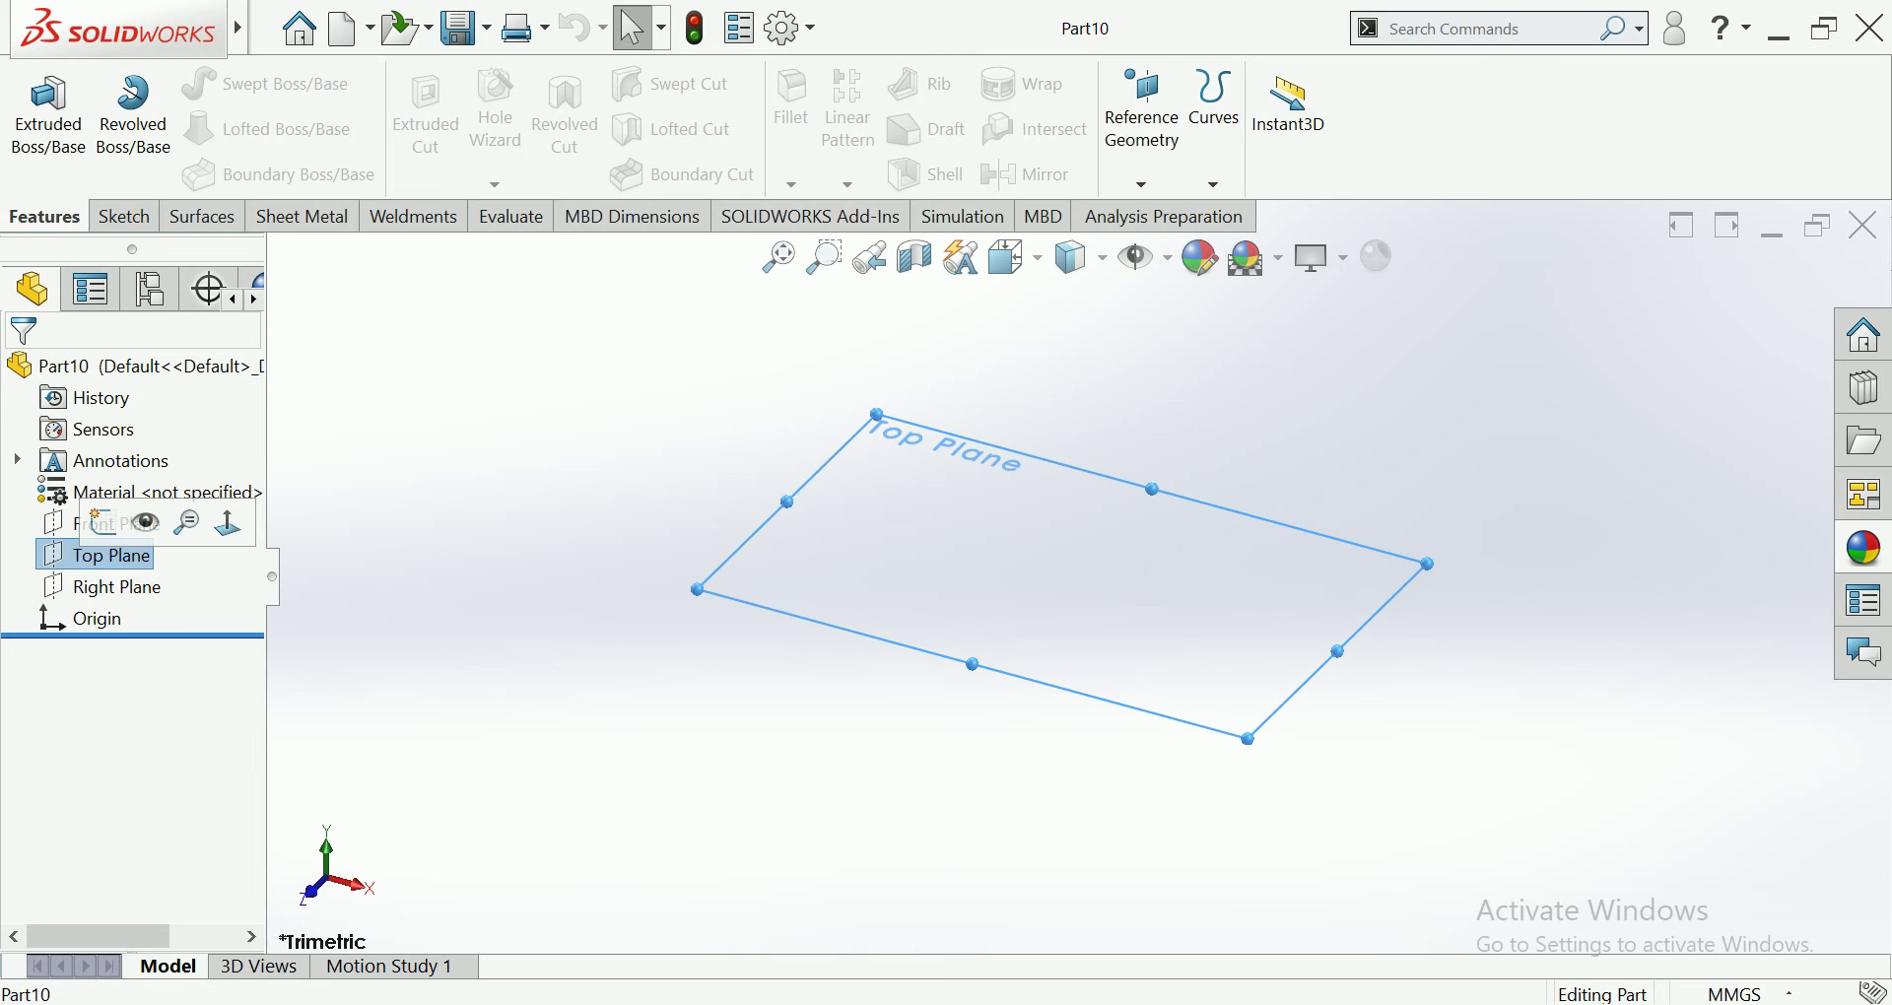
pyautogui.click(139, 523)
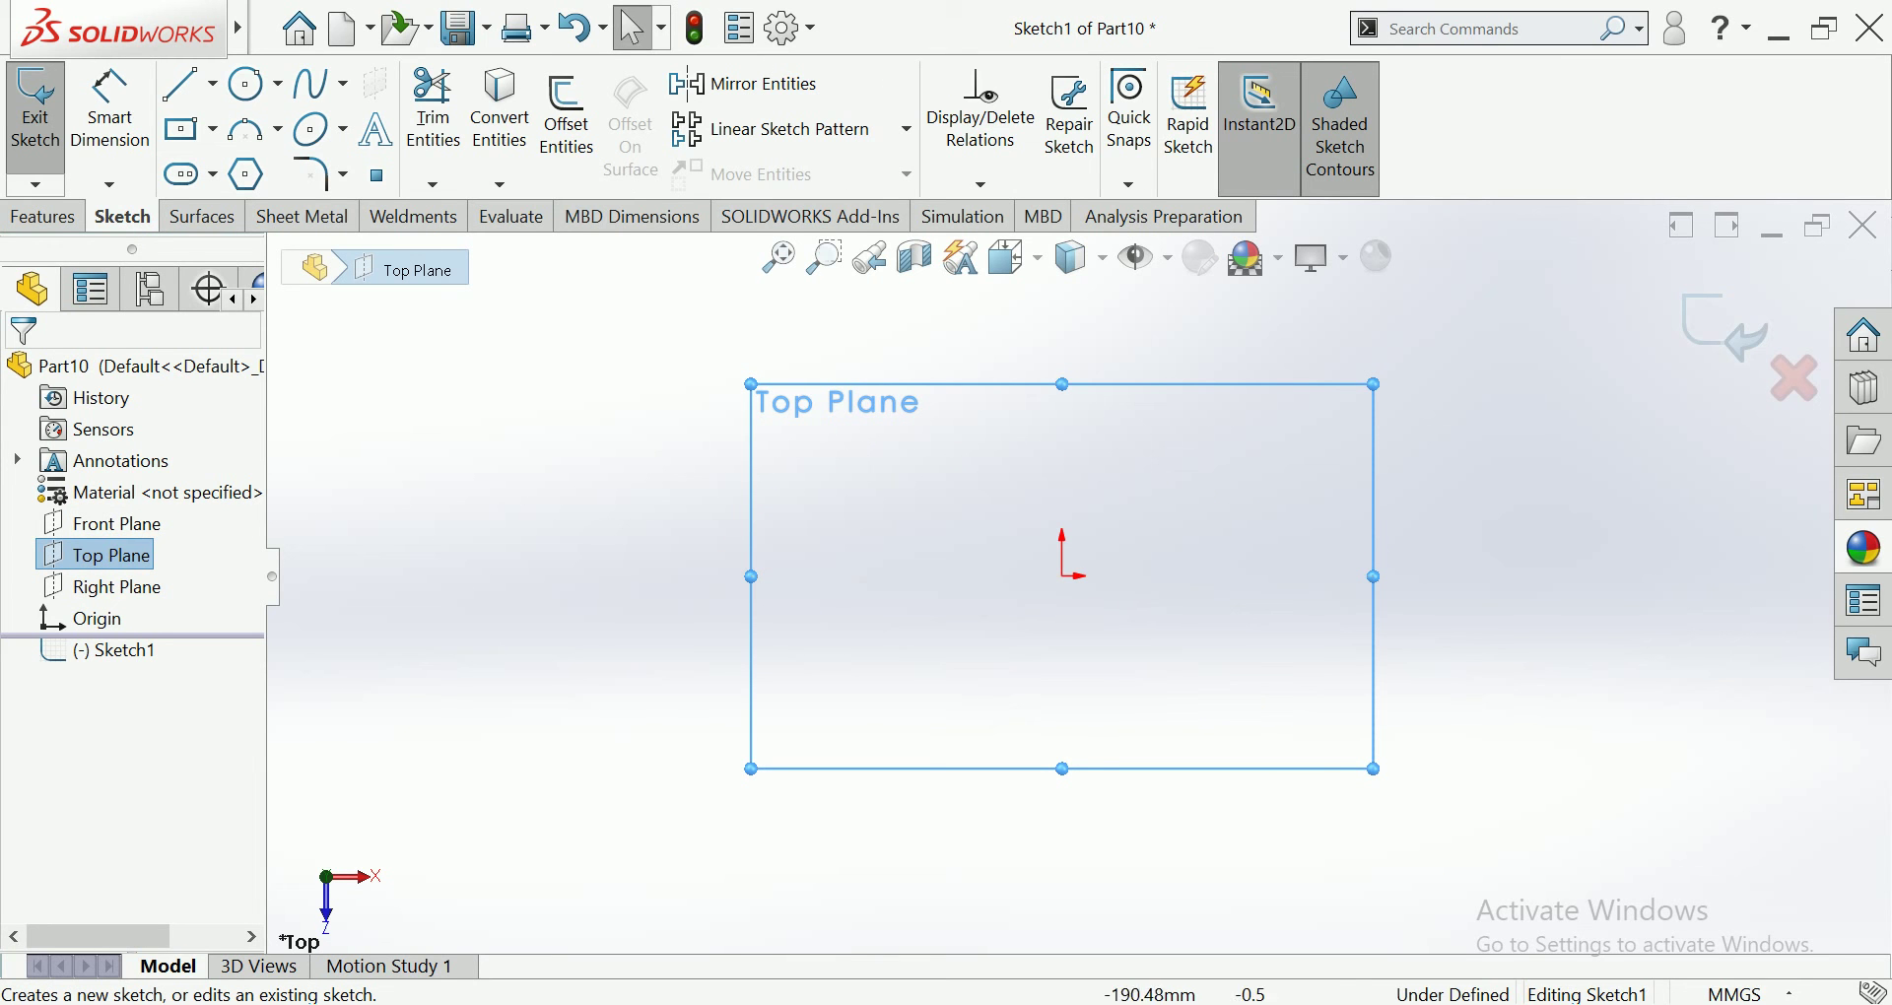
pyautogui.hotkey('ctrl', 'z')
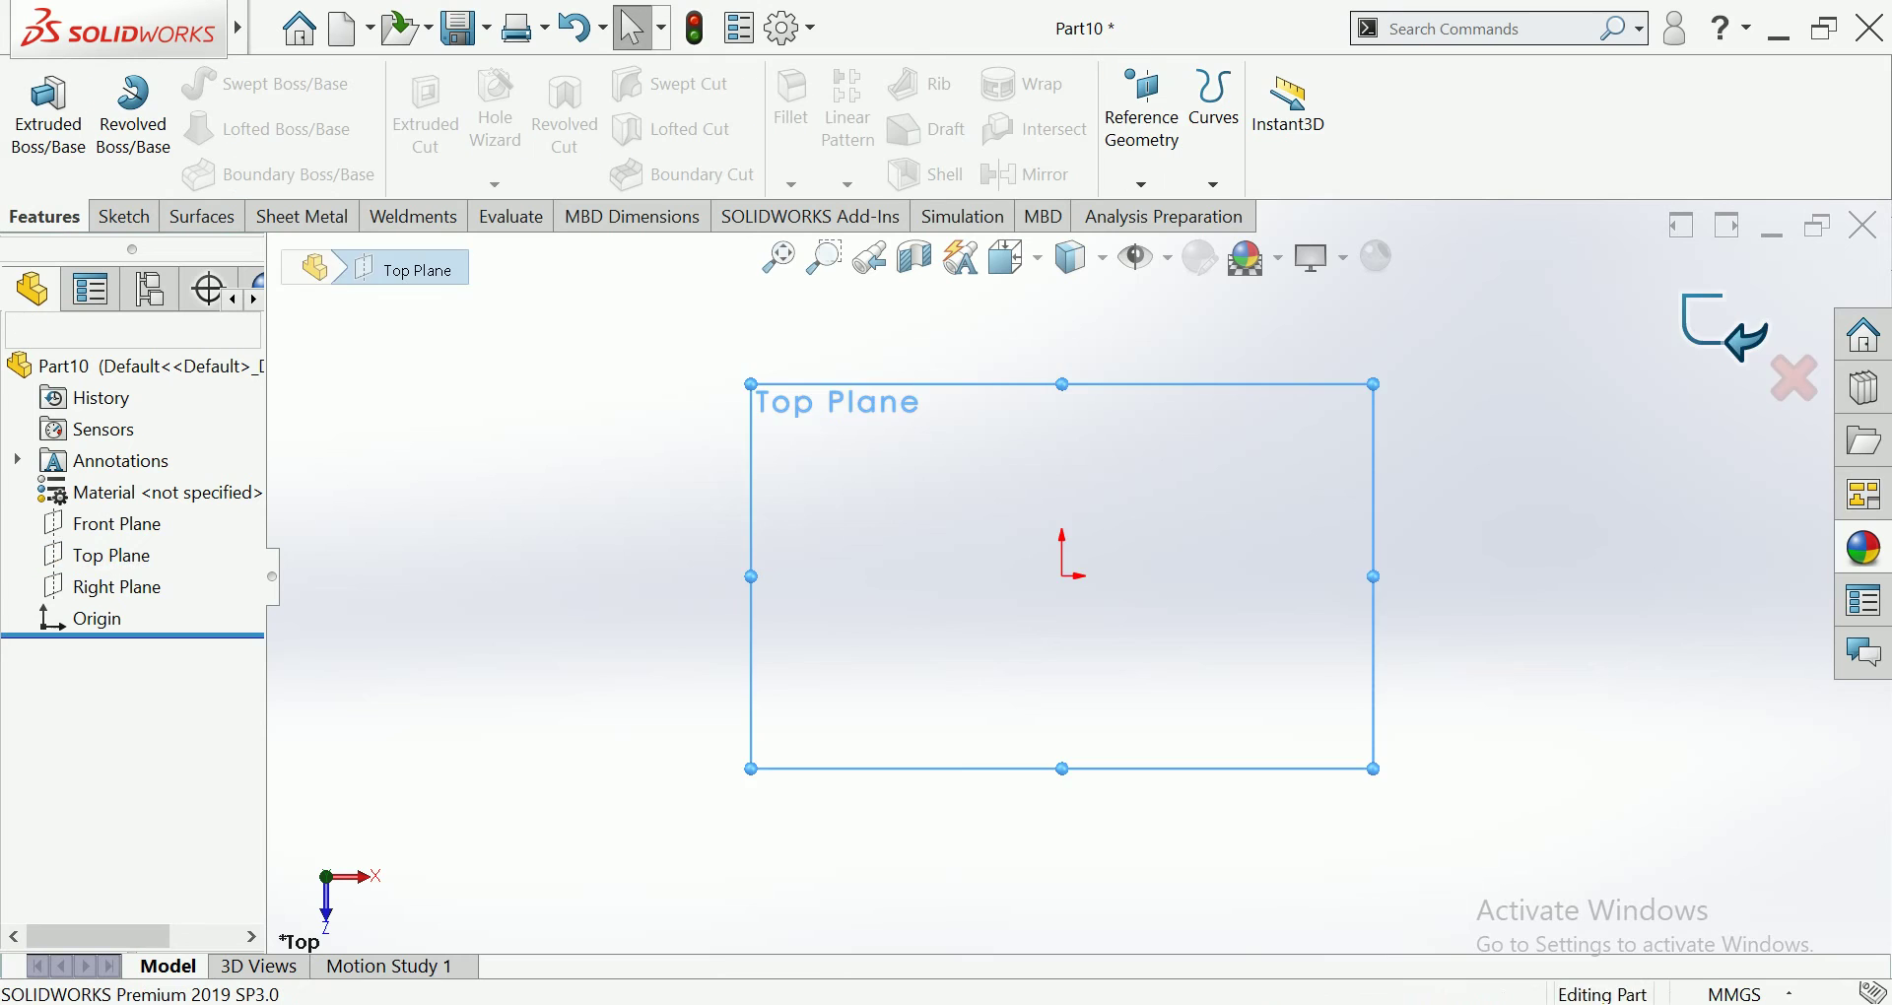
pyautogui.click(109, 586)
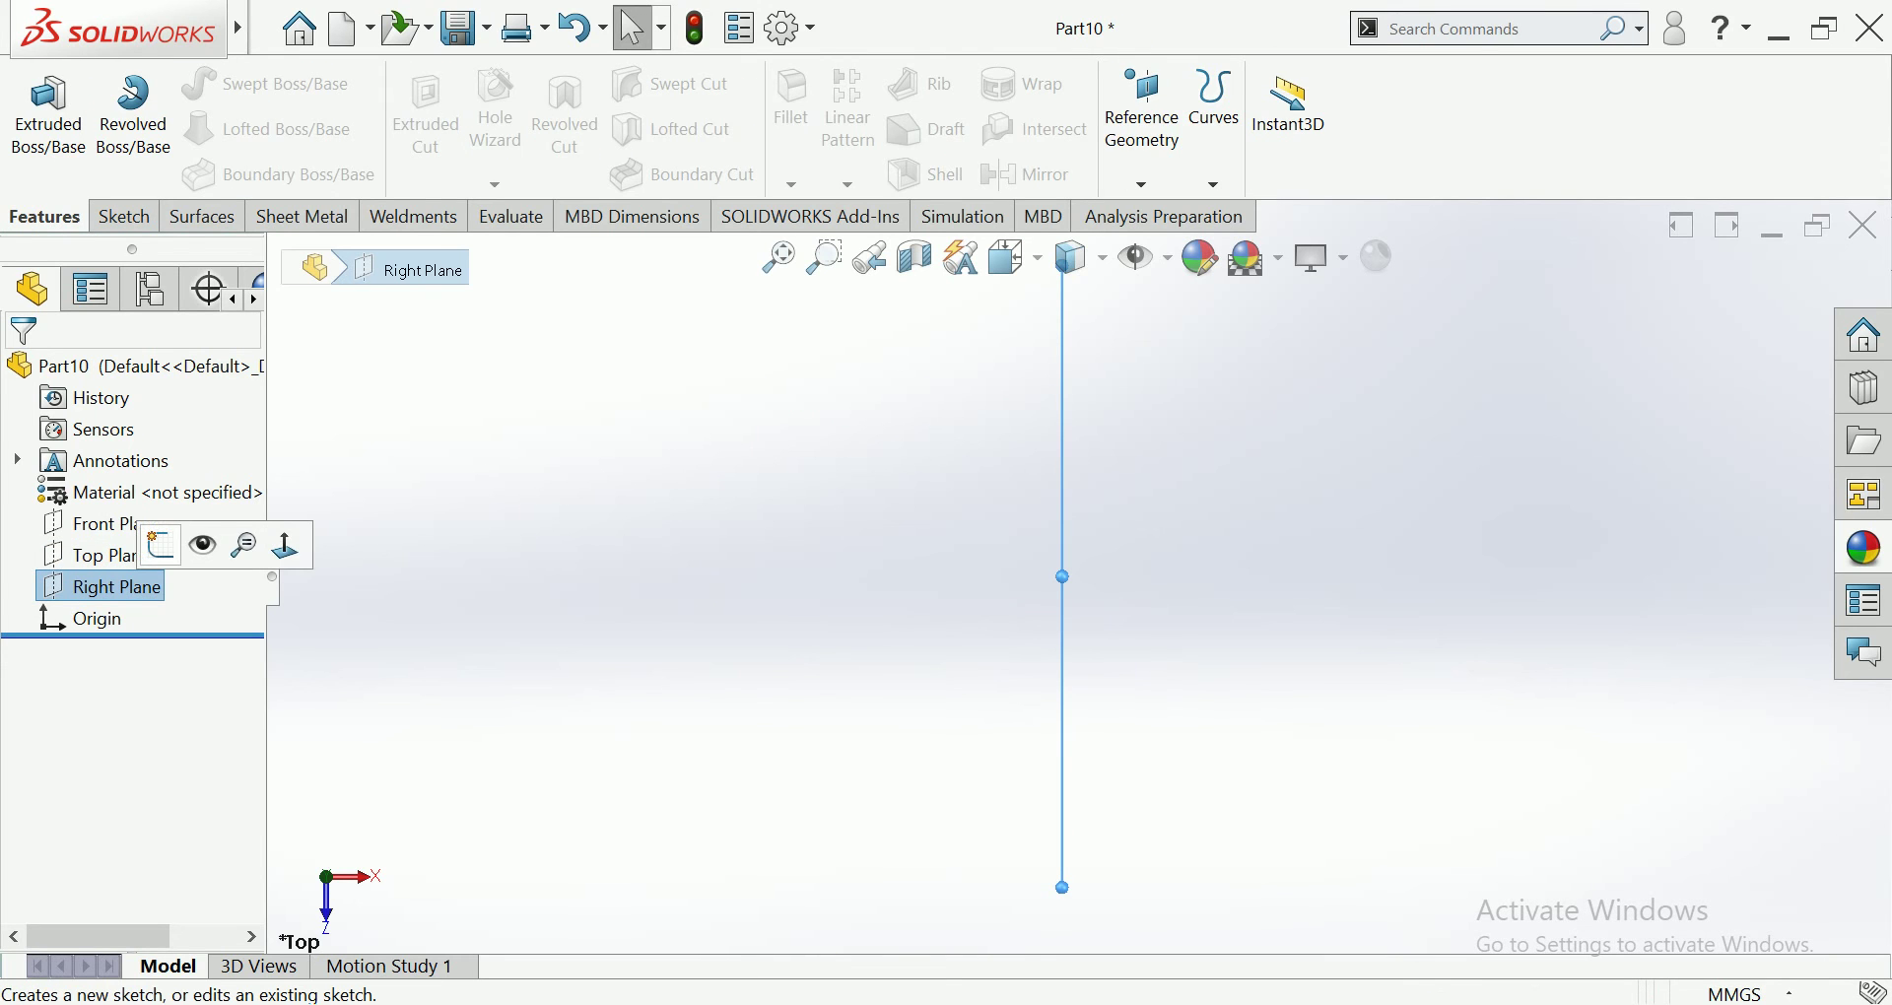
pyautogui.click(160, 545)
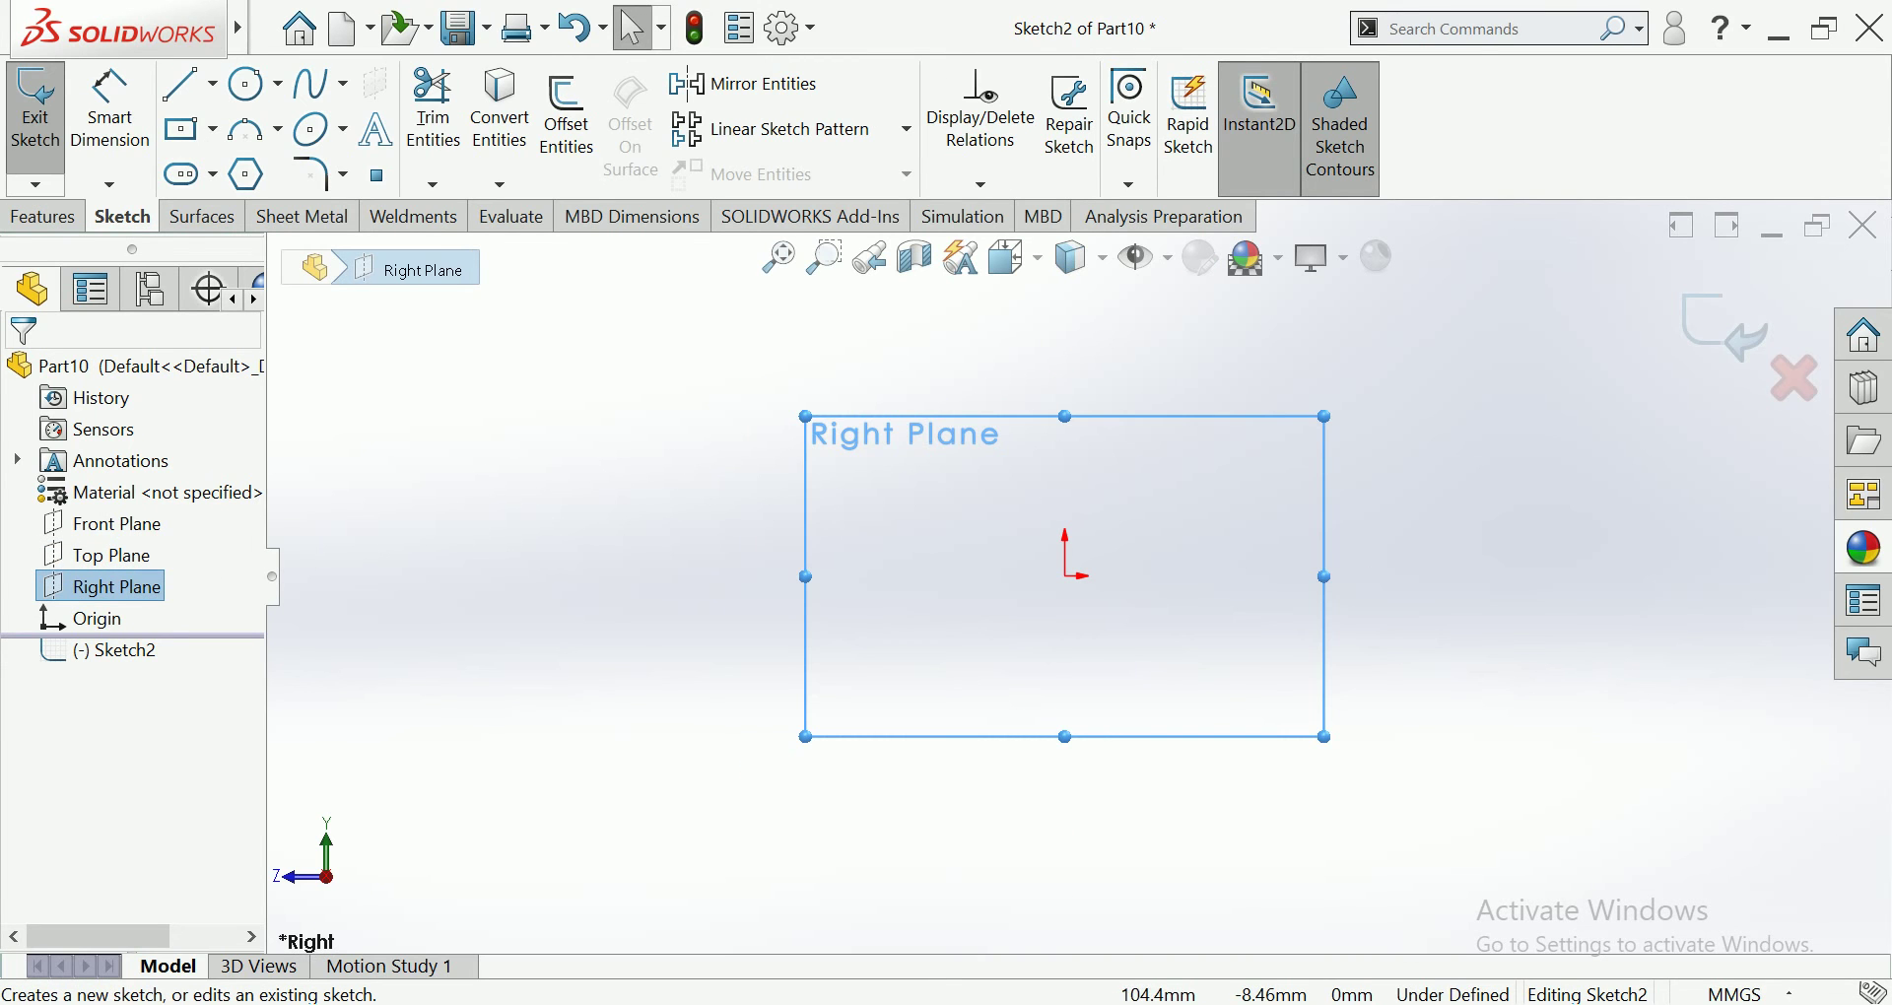
# Step: Draw an L from the origin: one horizontal line and one vertical line going down
pyautogui.click(182, 84)
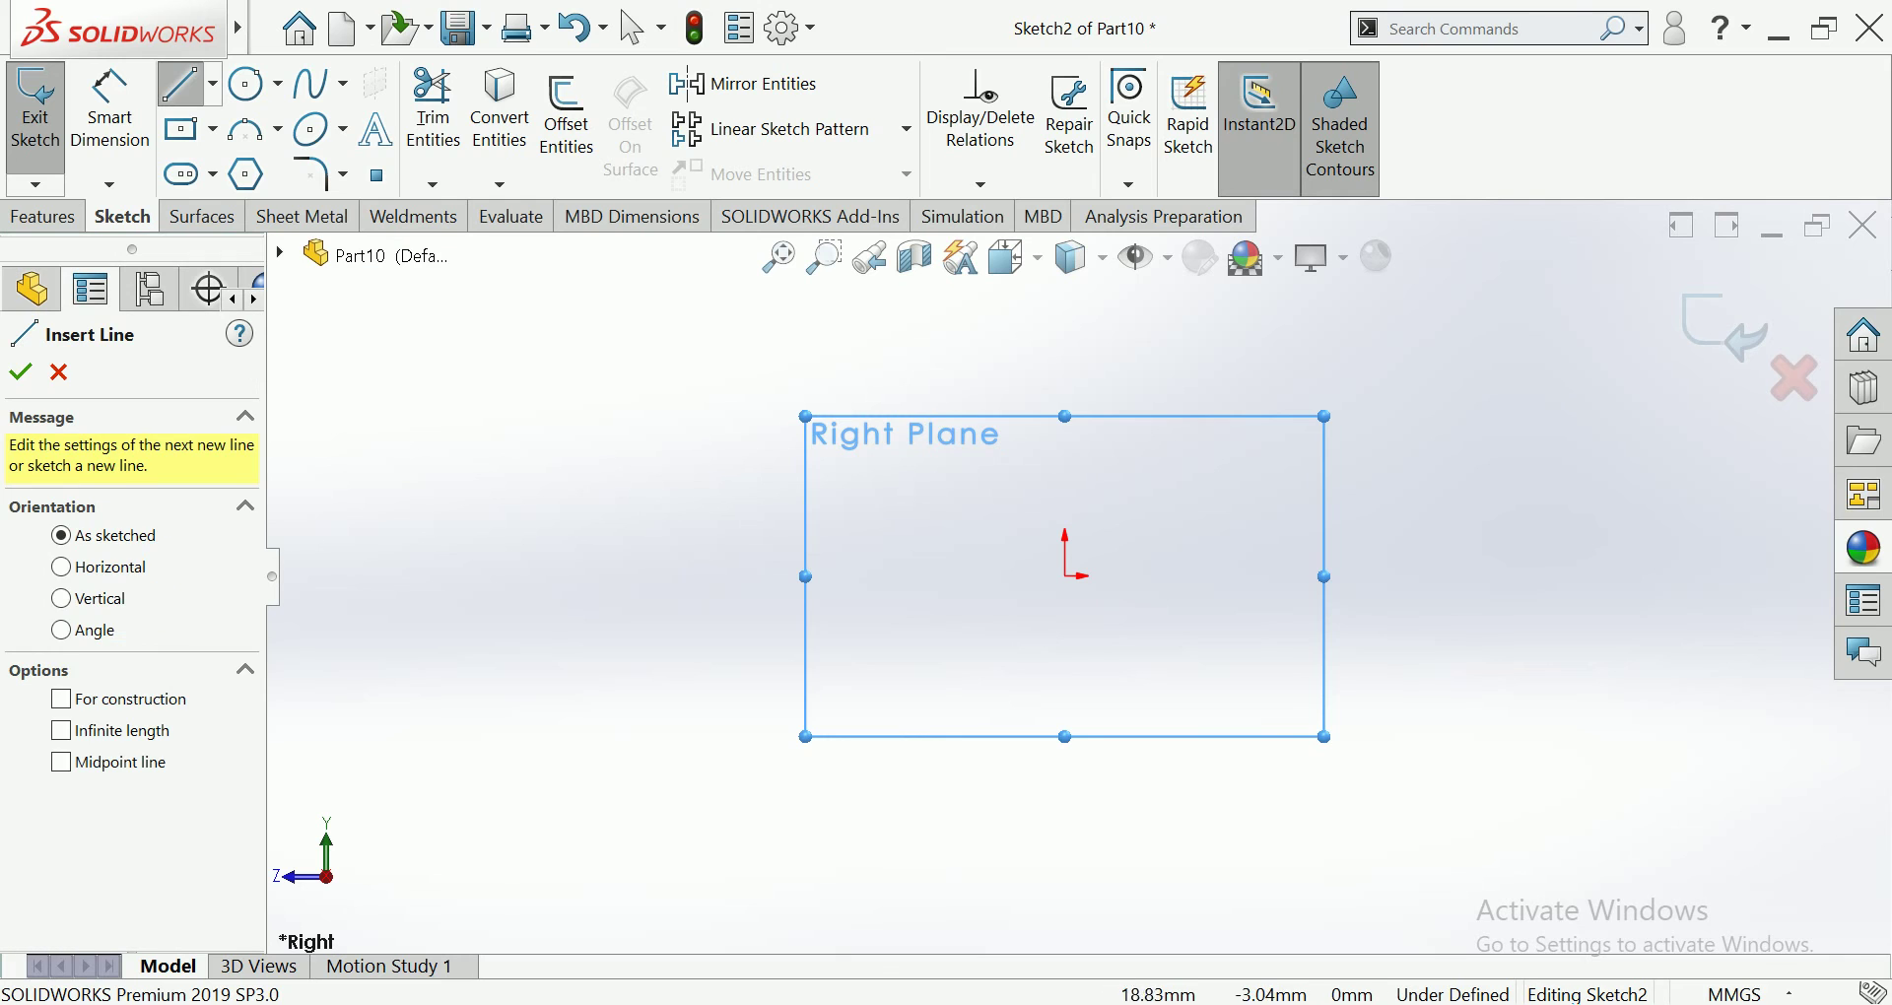
pyautogui.moveTo(1065, 576); pyautogui.dragTo(1152, 576)
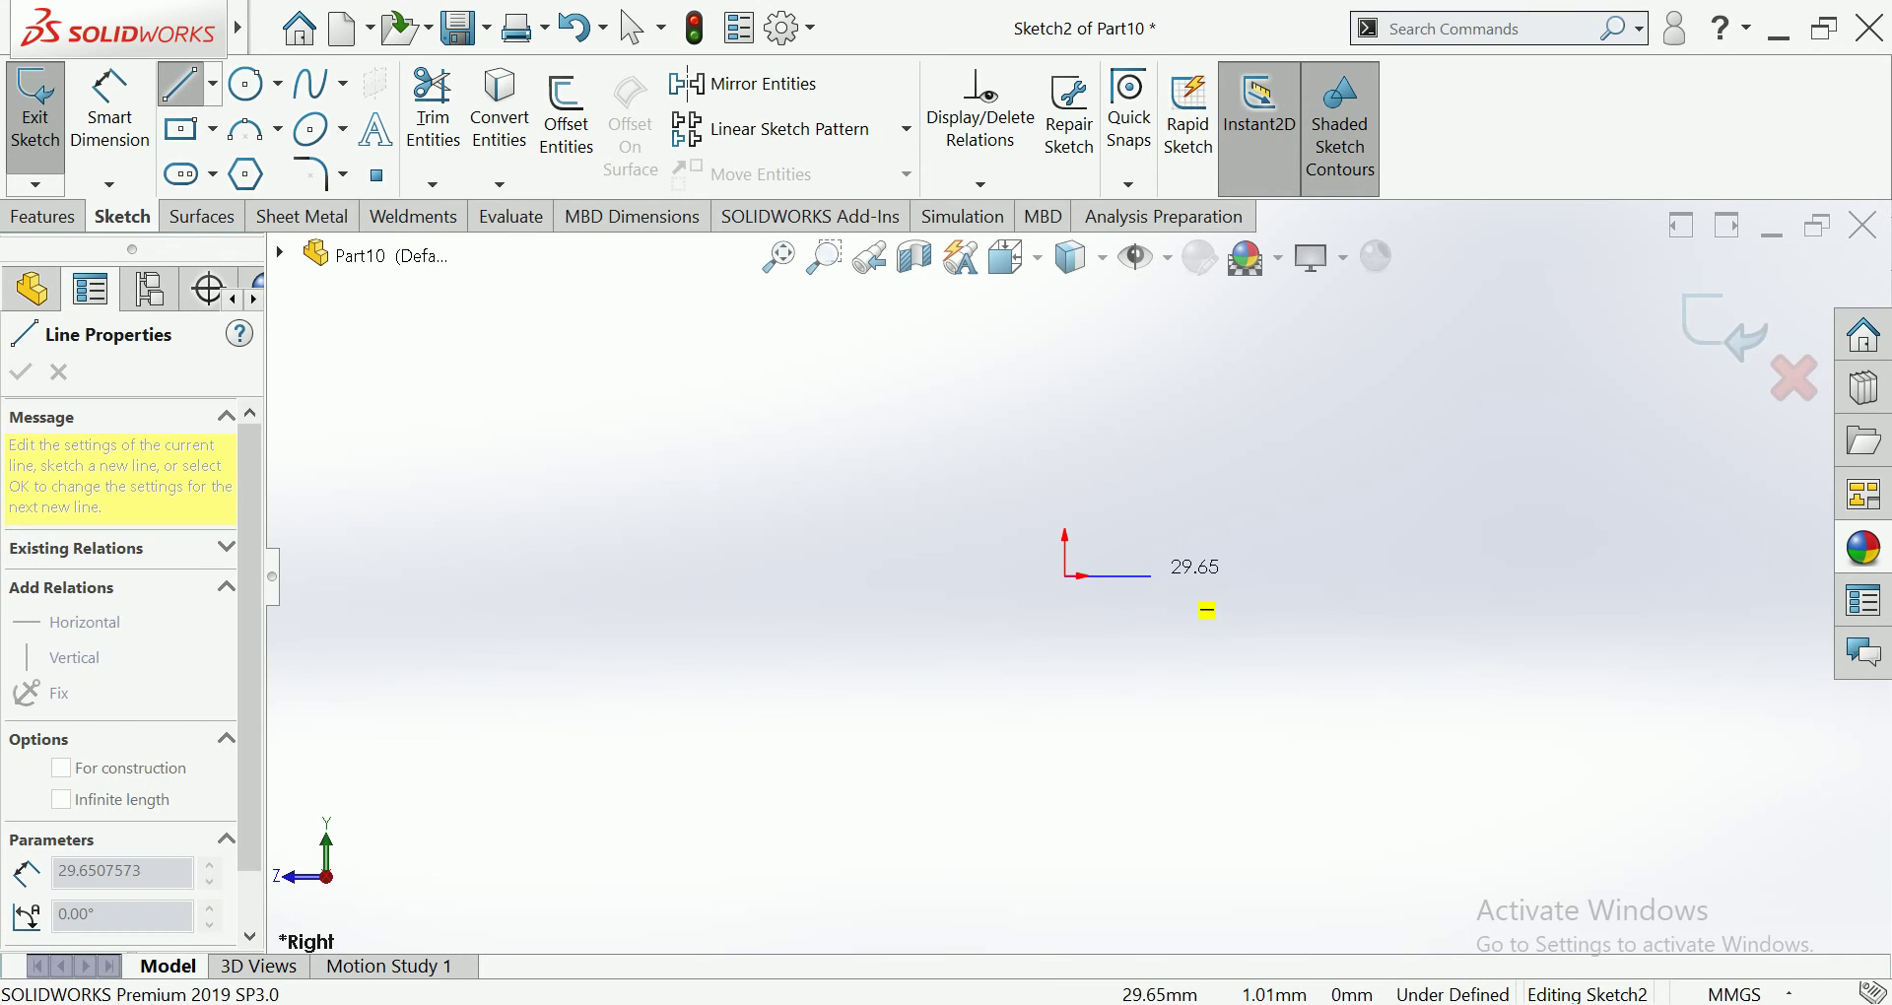
pyautogui.press('Escape')
pyautogui.click(182, 83)
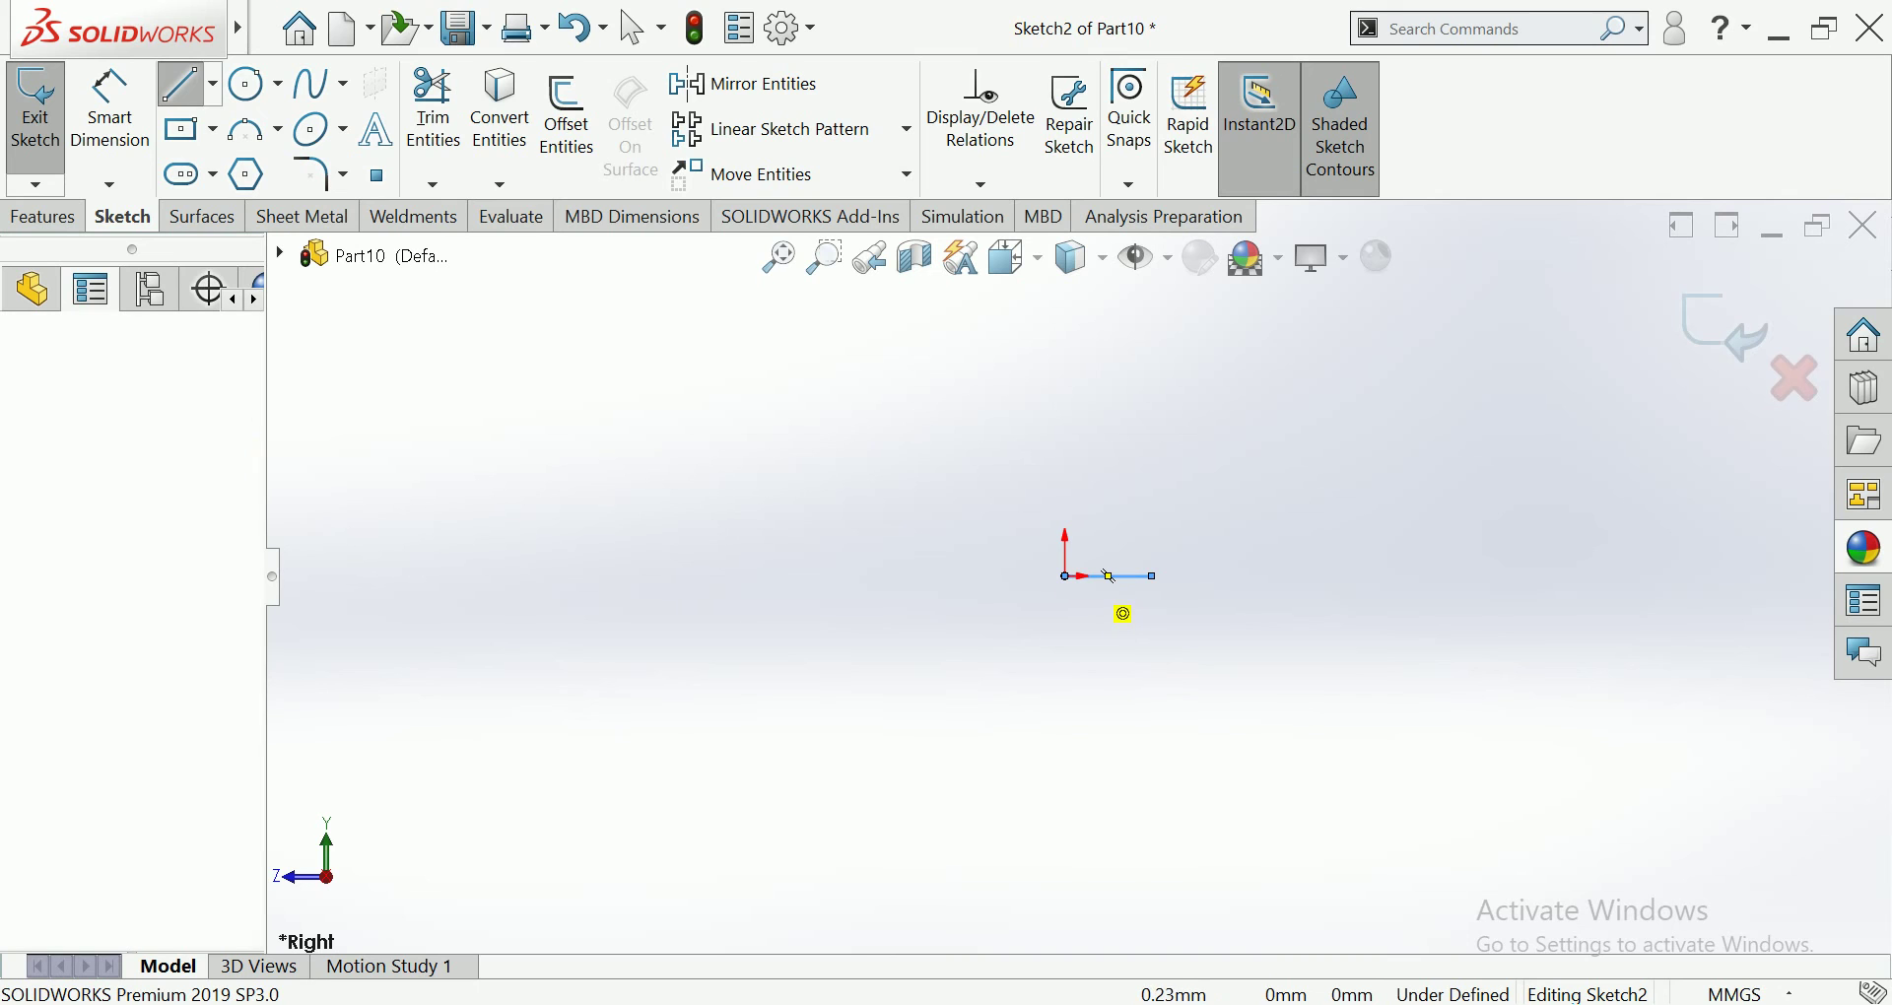
pyautogui.click(1123, 615)
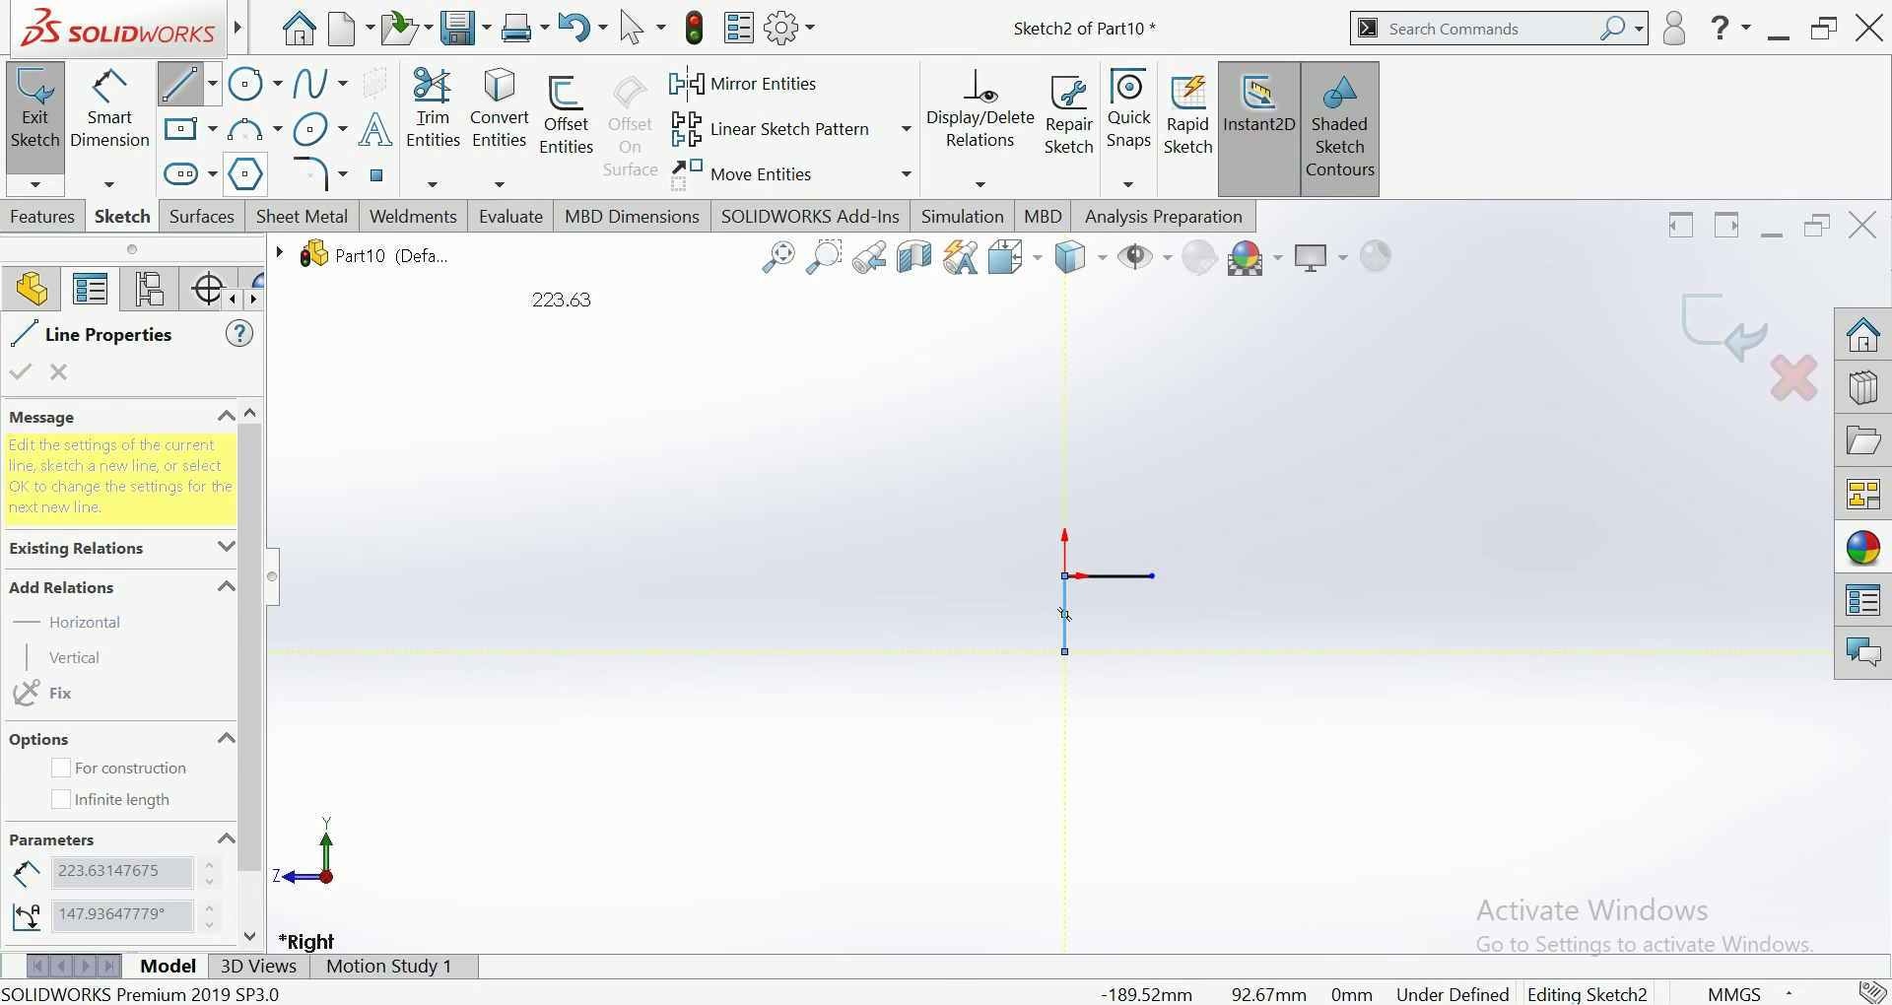
# Step: Dimension the vertical and horizontal legs to 50 mm each, fully defining the sketch
pyautogui.click(109, 109)
pyautogui.click(1065, 611)
pyautogui.click(971, 591)
pyautogui.write('50')
pyautogui.press('Return')
pyautogui.click(1109, 576)
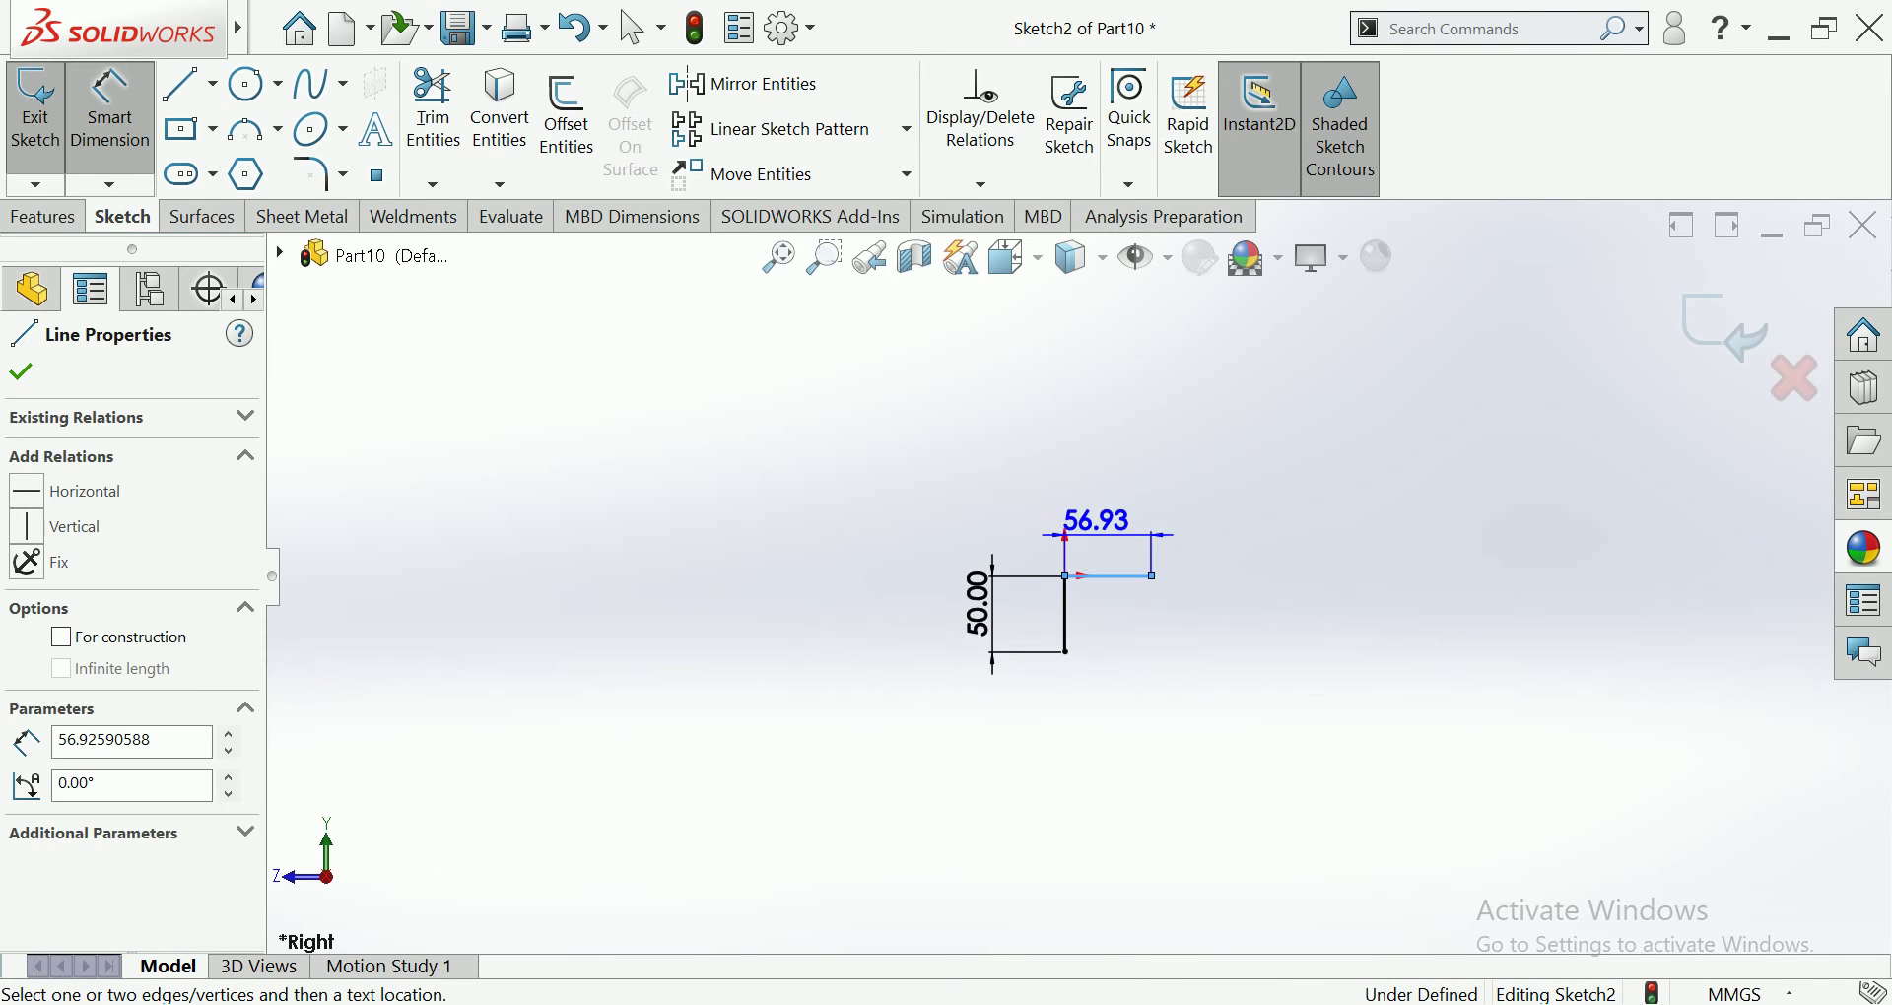
pyautogui.click(1102, 512)
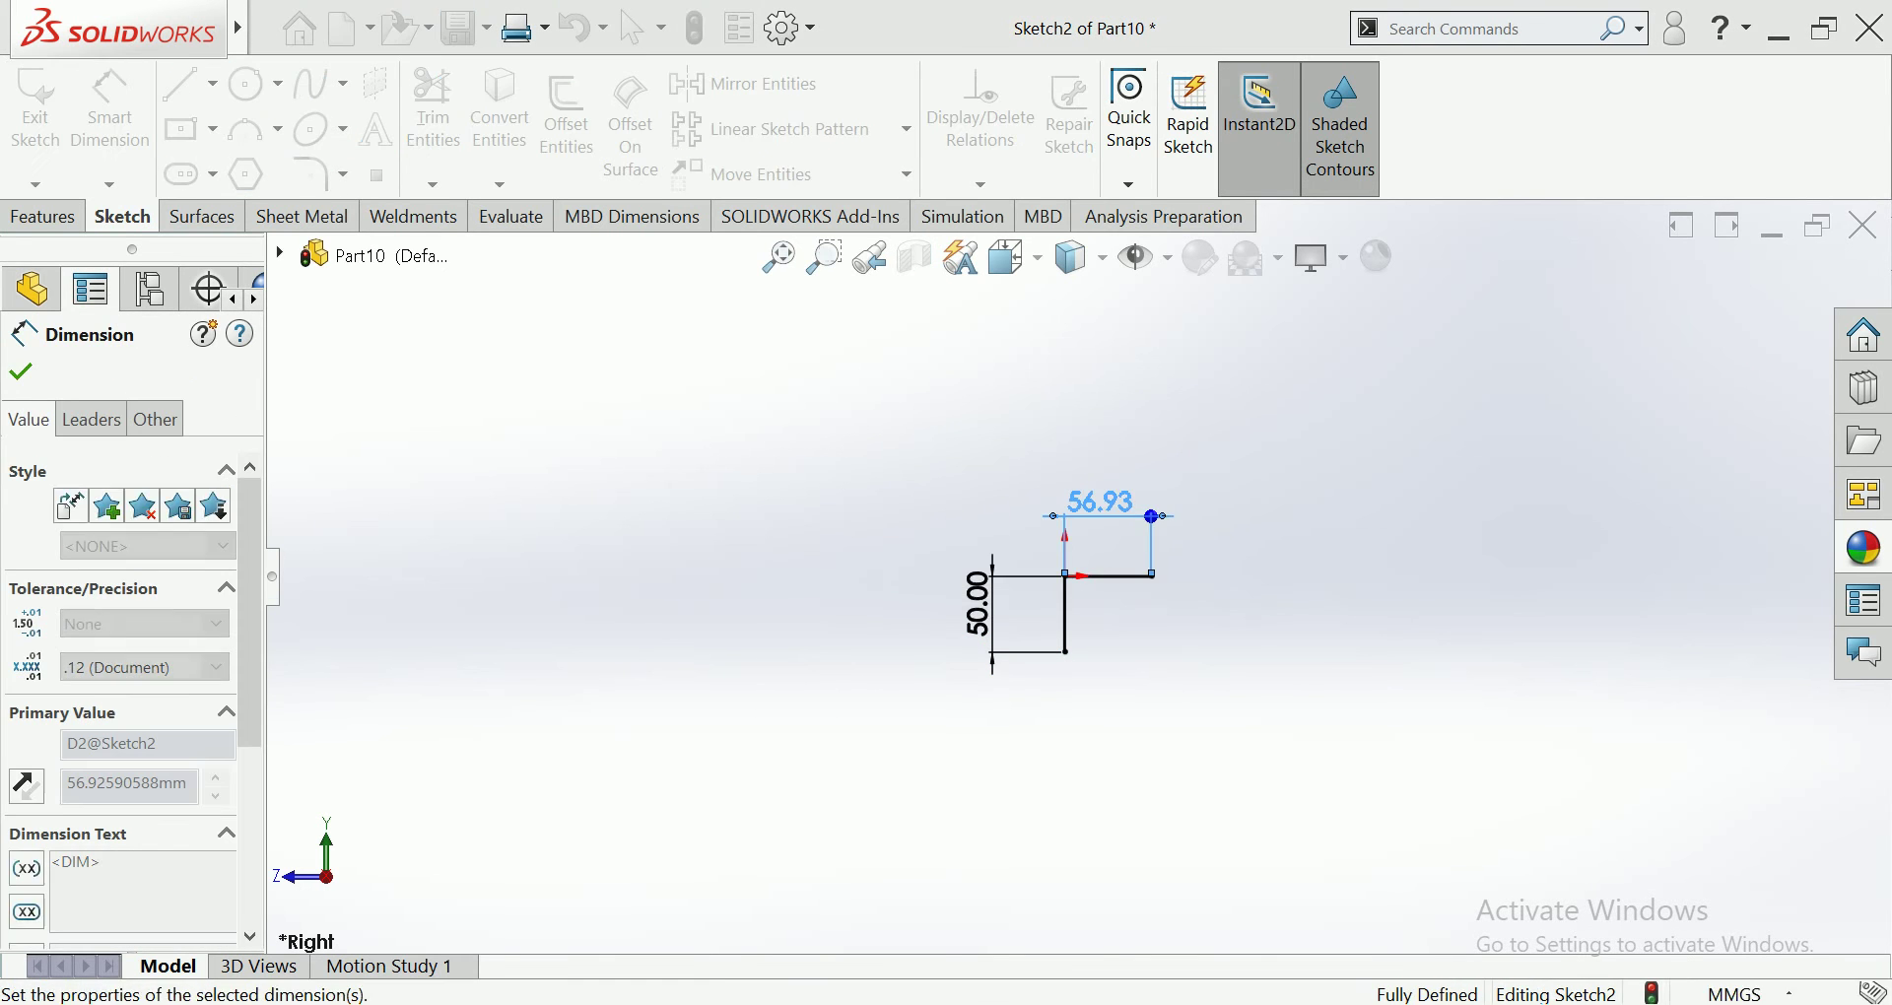
pyautogui.write('50')
pyautogui.press('Return')
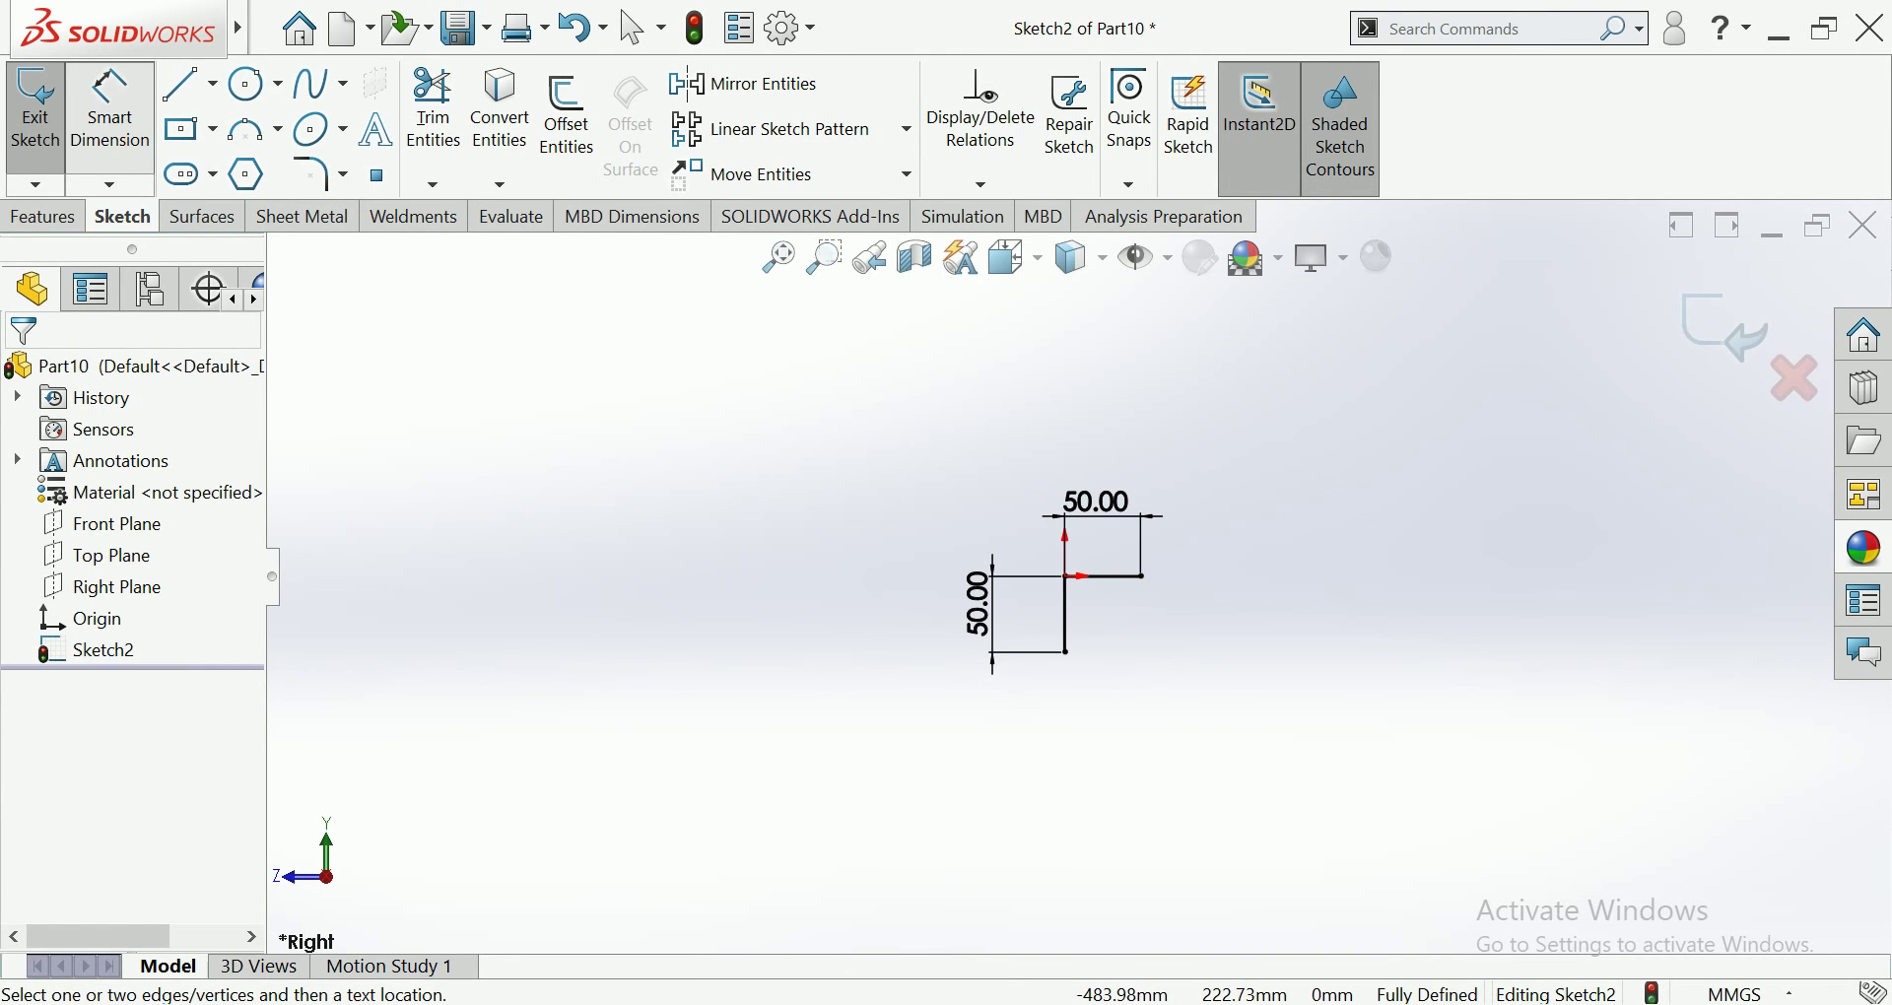
pyautogui.press('Escape')
pyautogui.click(42, 216)
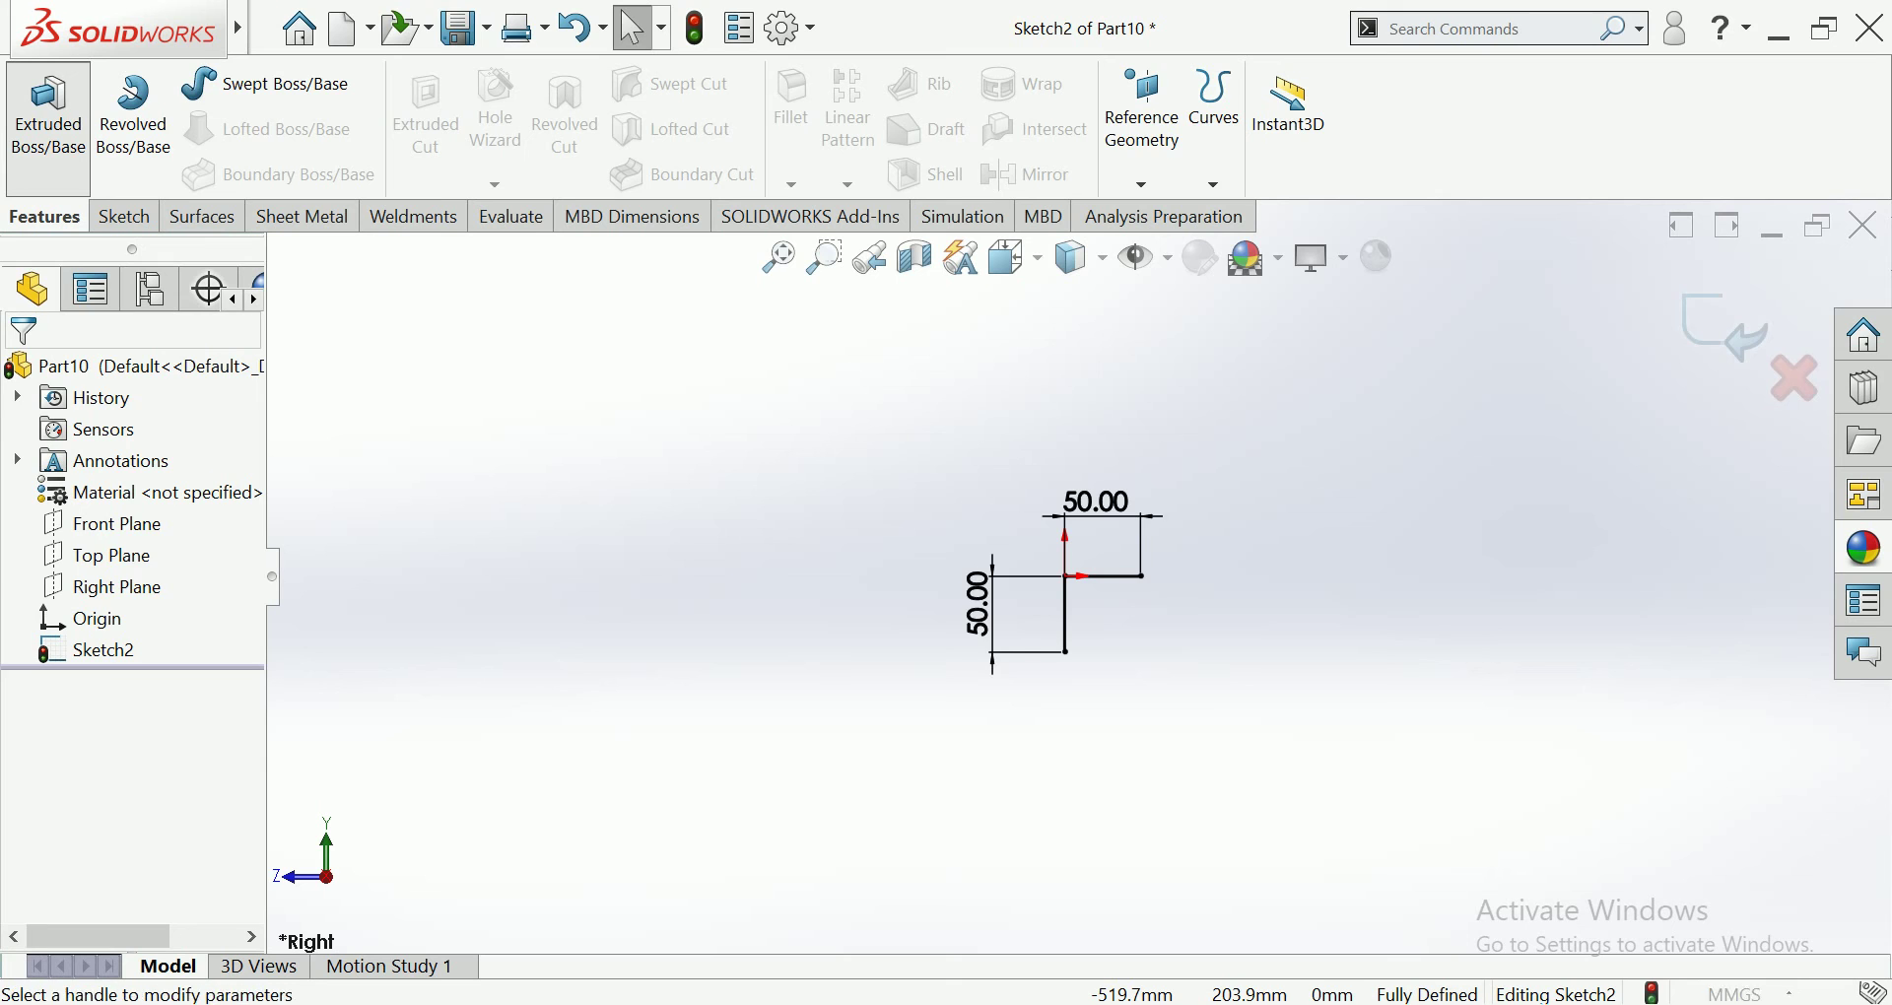
# Step: Extrude the L sketch Mid Plane with an 1885 mm depth
pyautogui.click(47, 118)
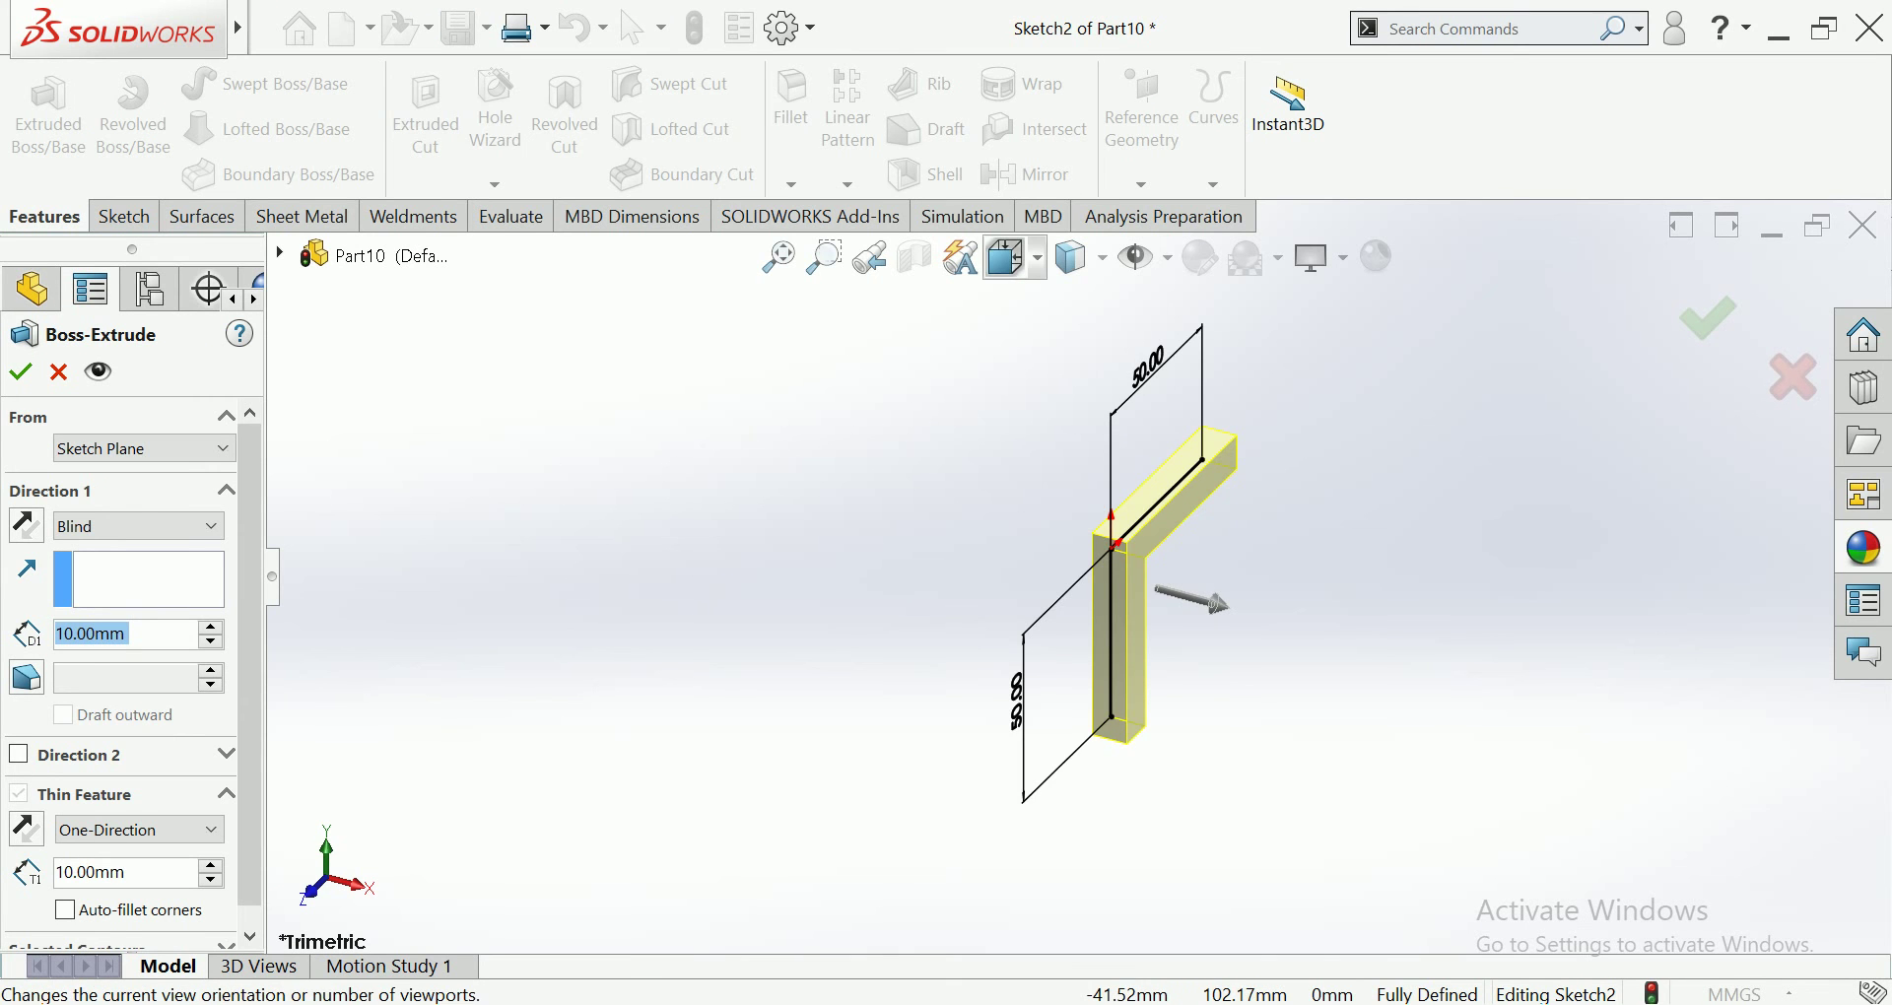
pyautogui.click(1007, 259)
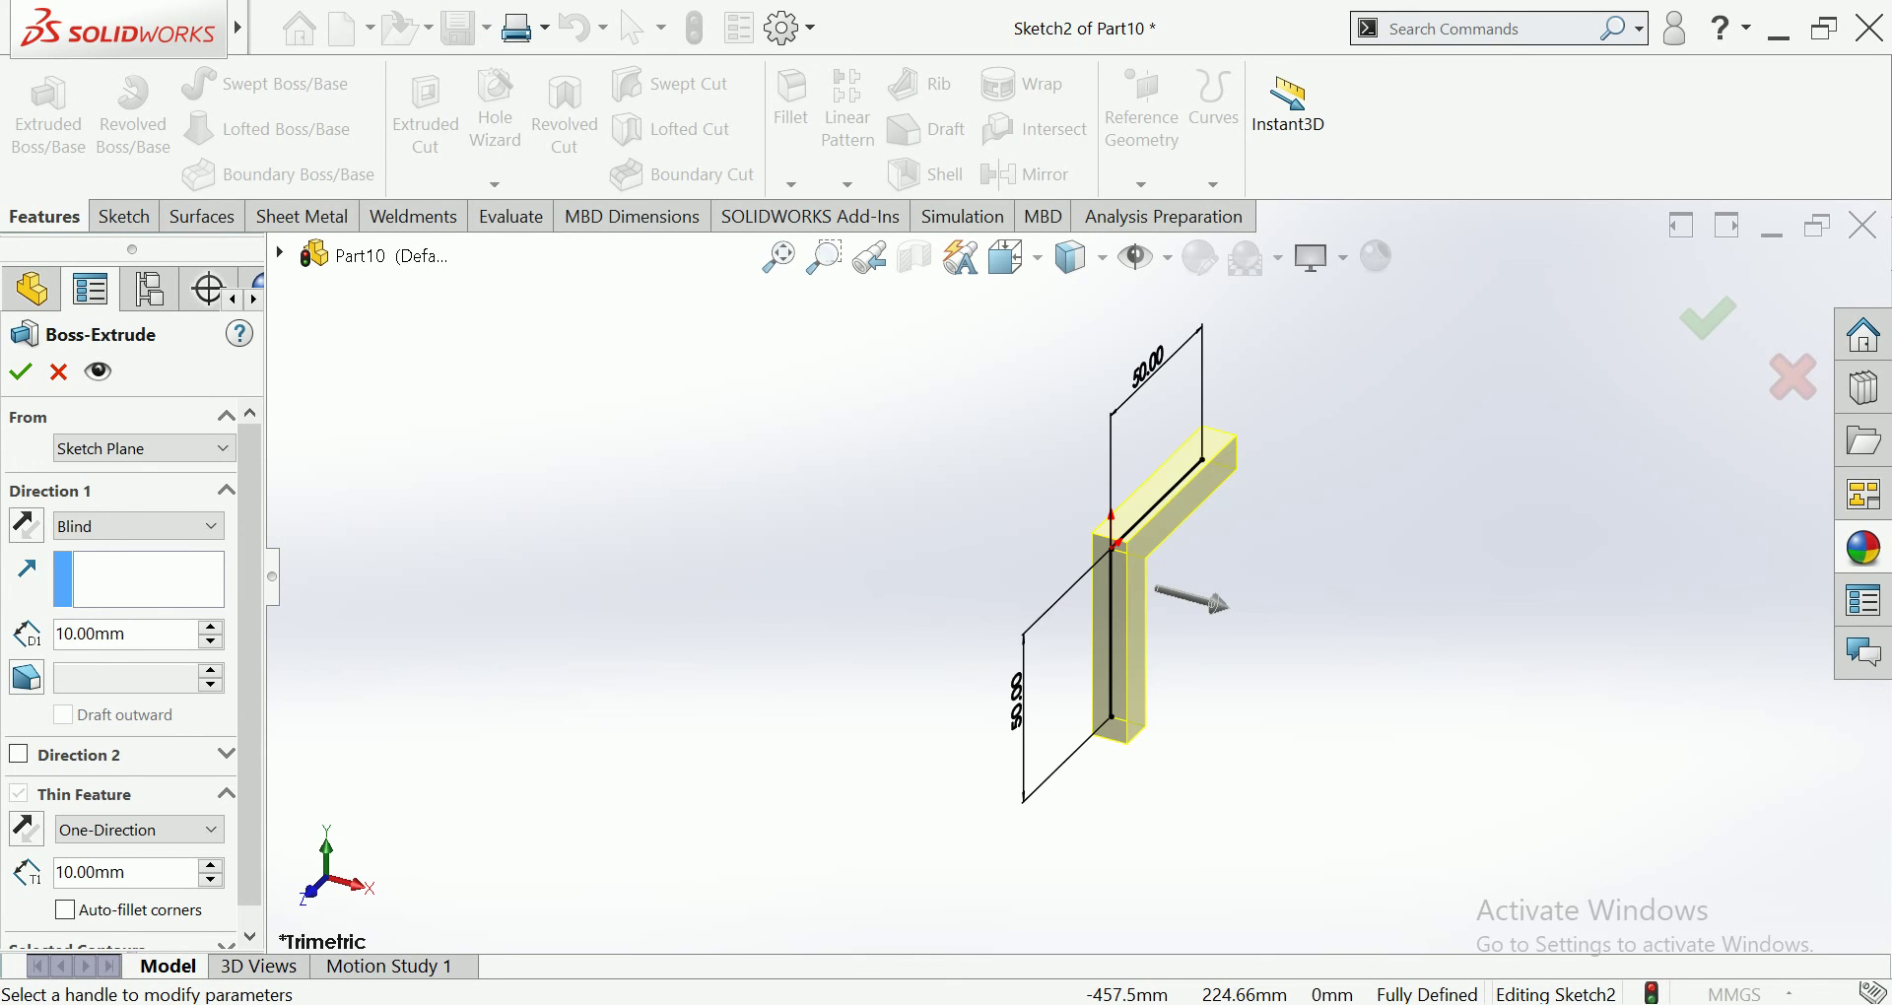
pyautogui.click(138, 527)
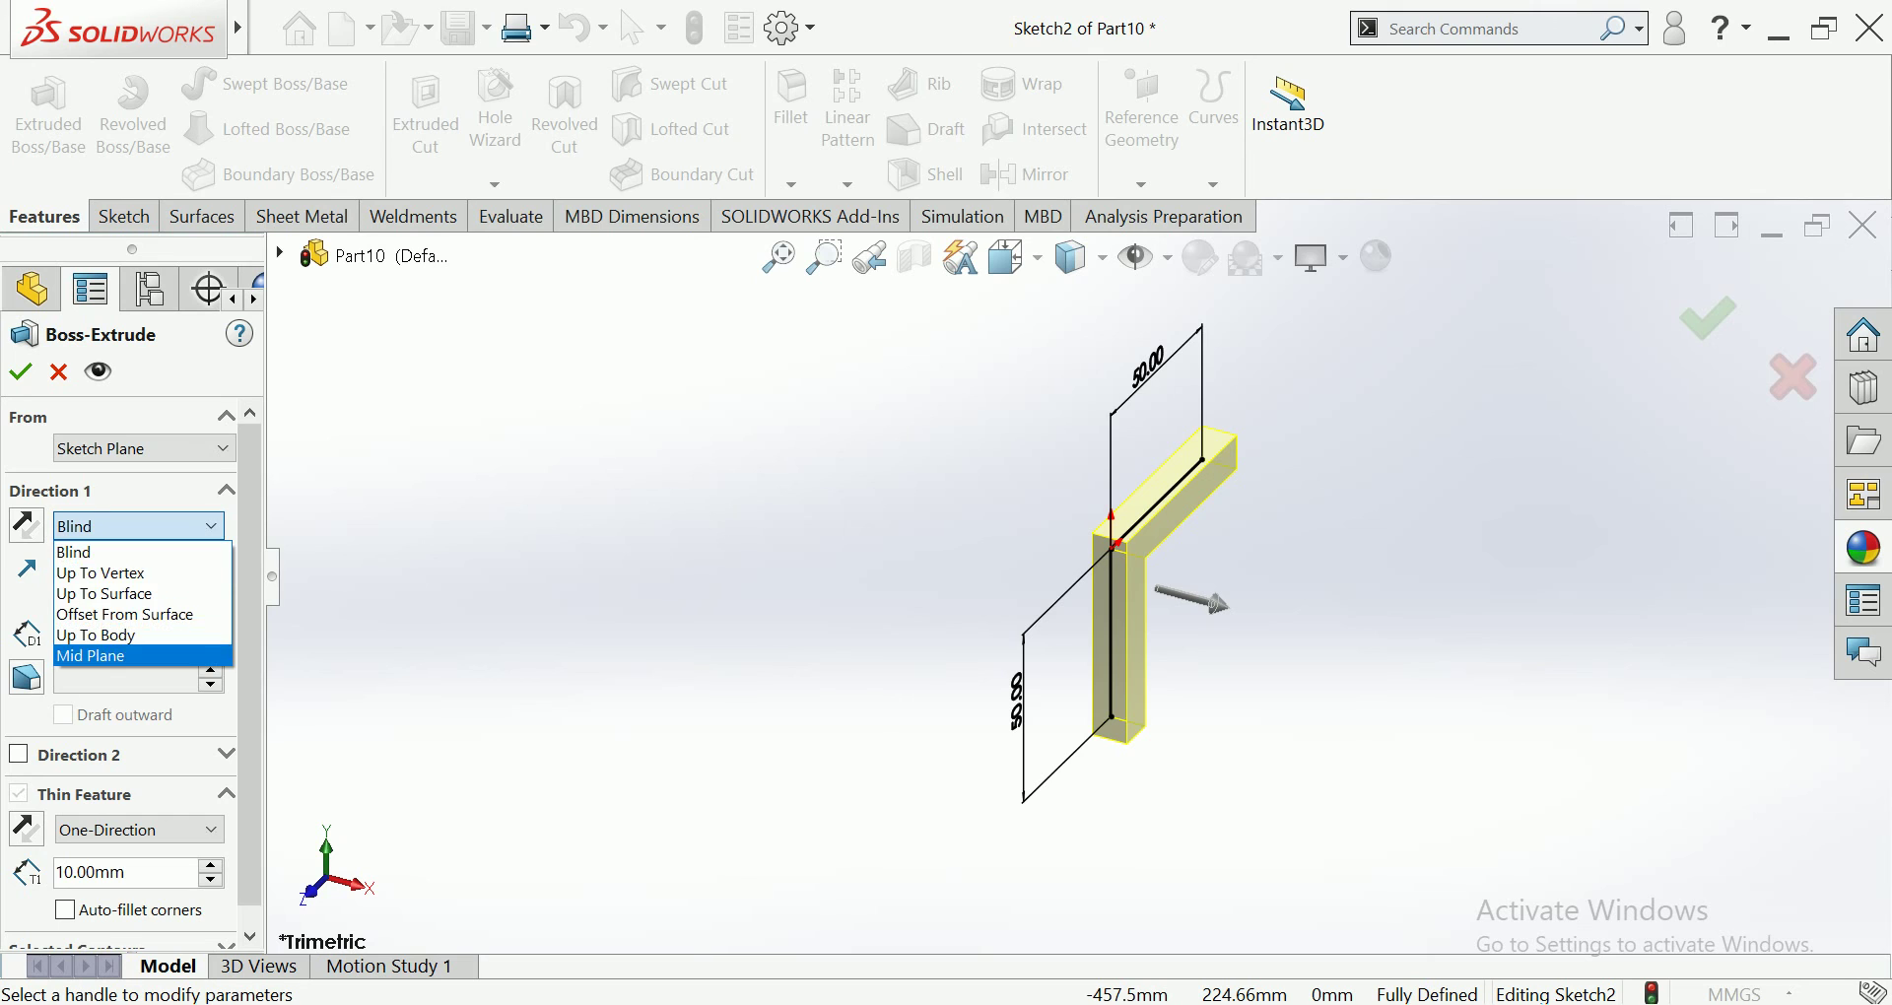
pyautogui.click(98, 655)
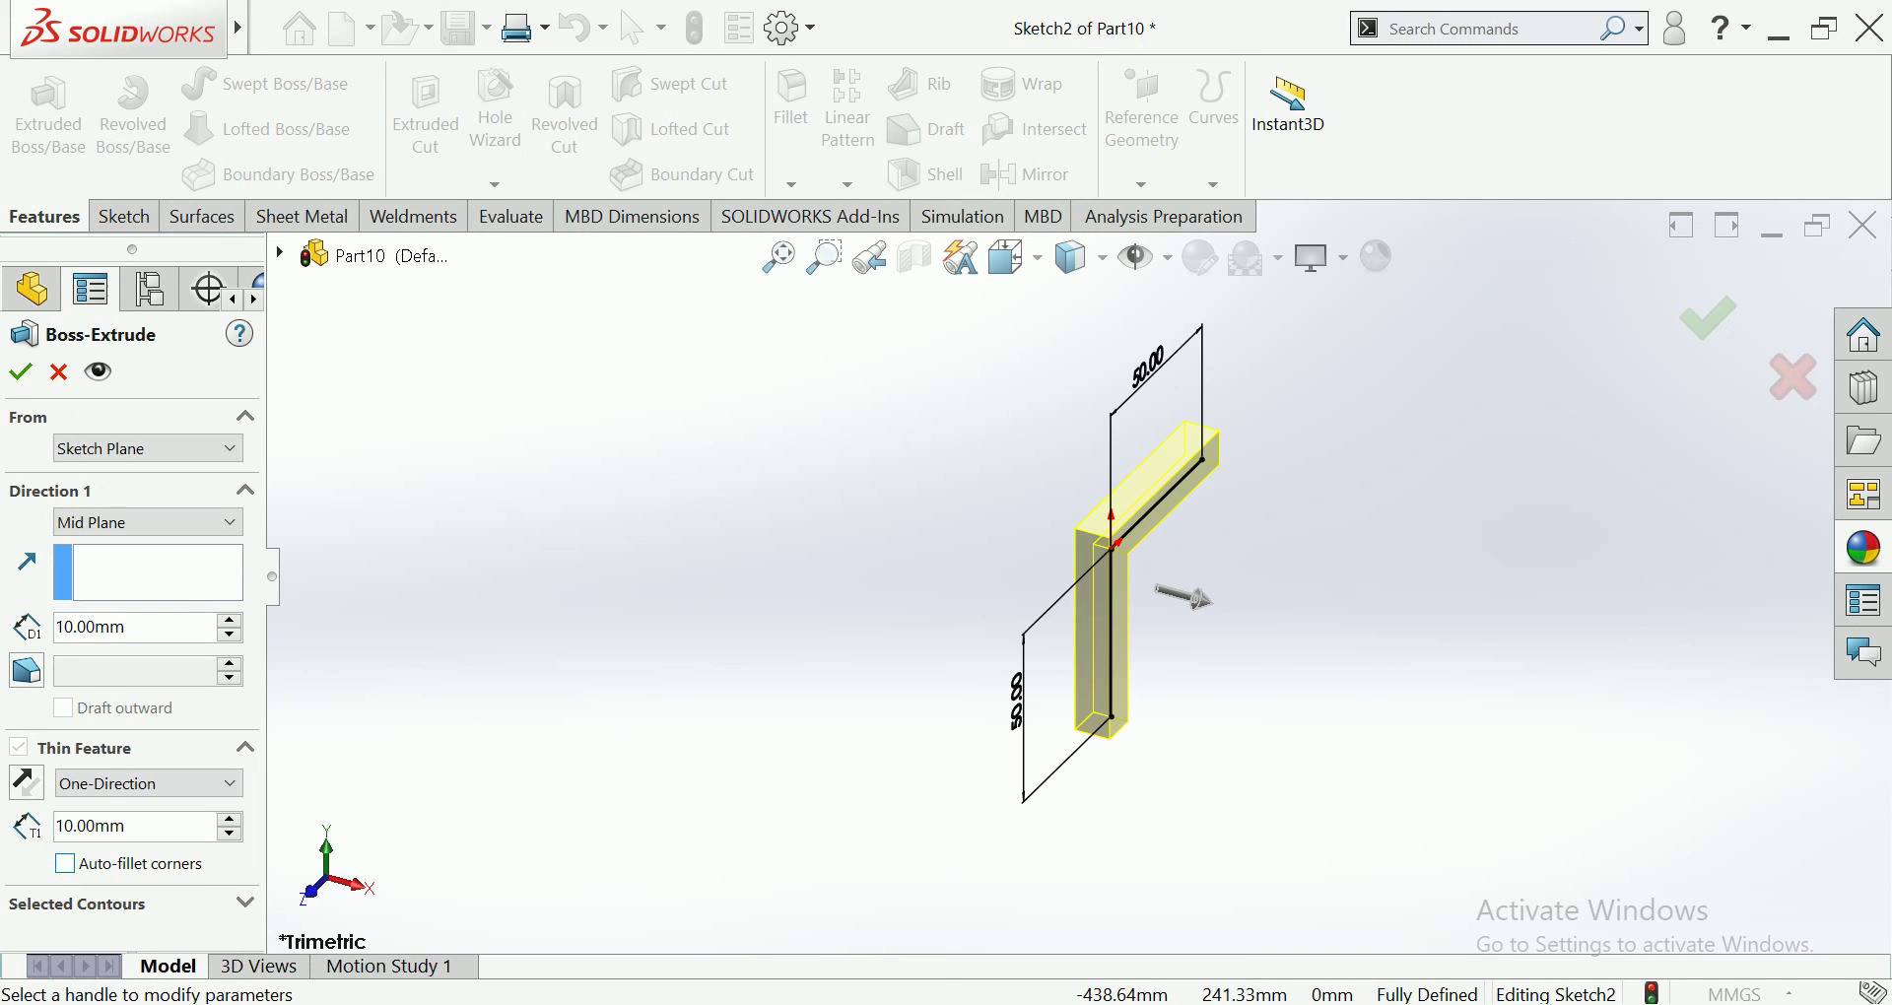
pyautogui.click(125, 825)
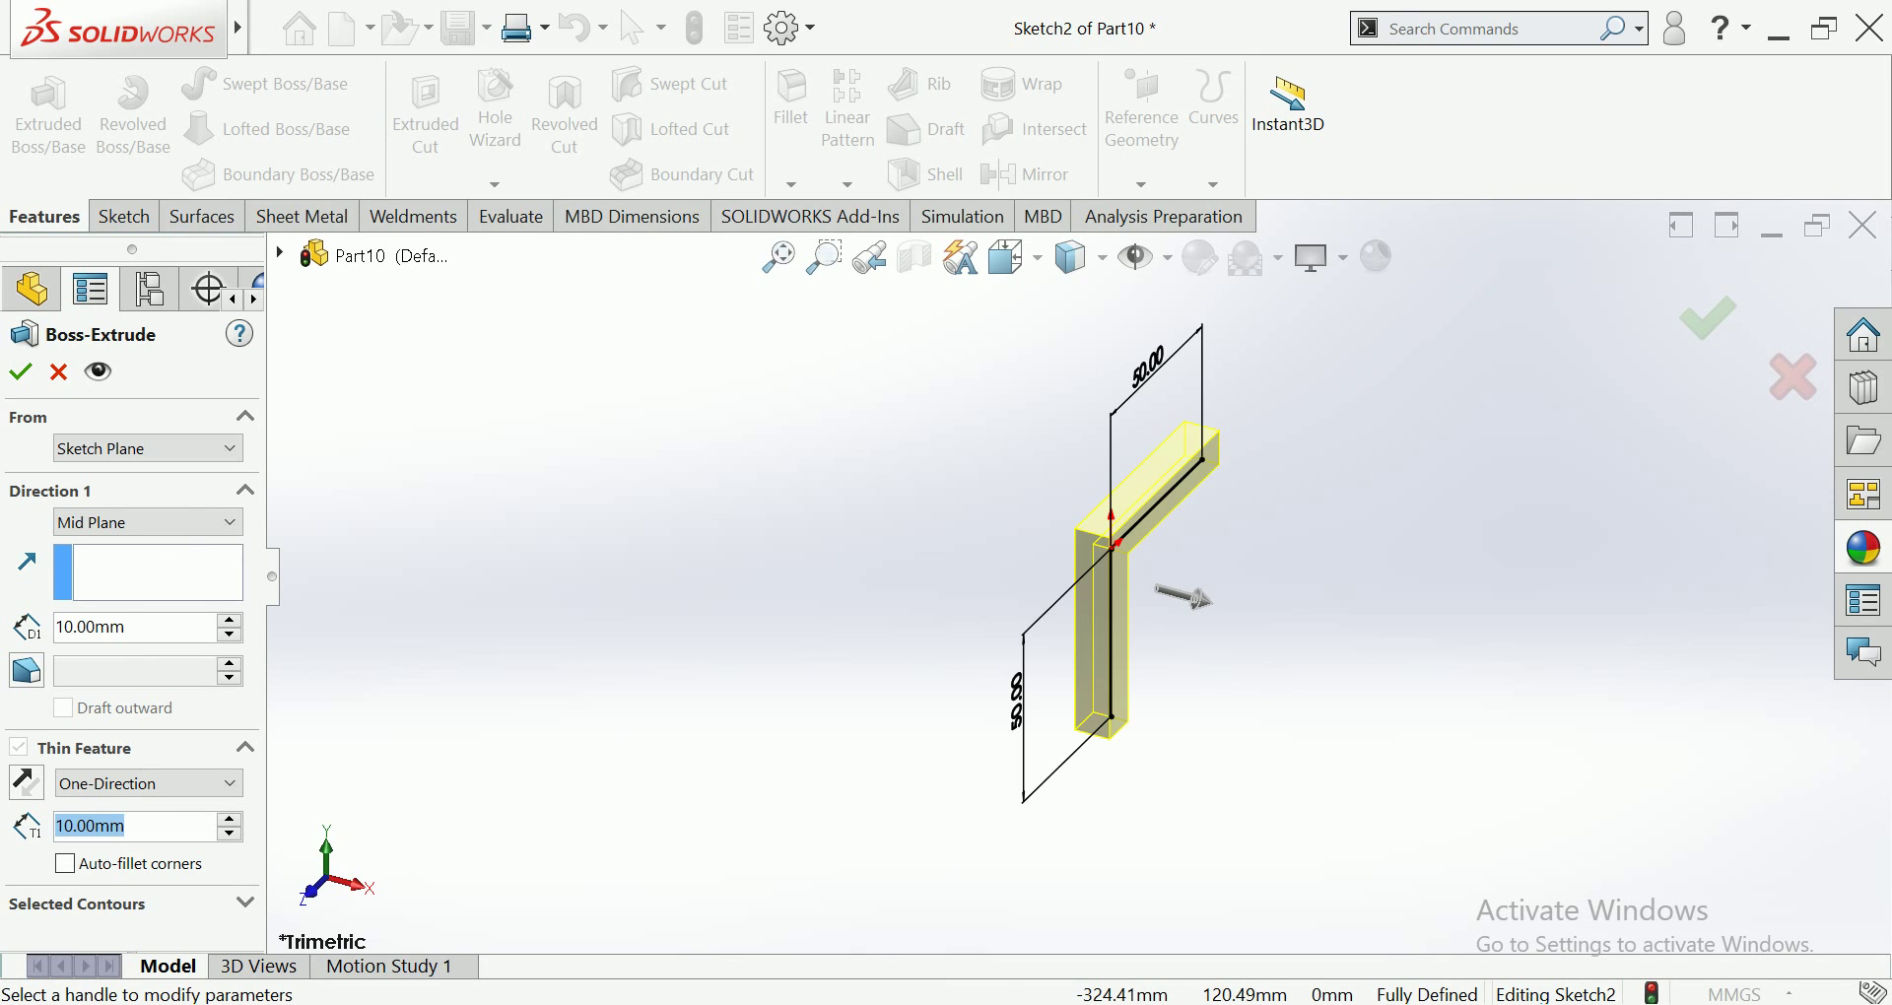
pyautogui.click(125, 627)
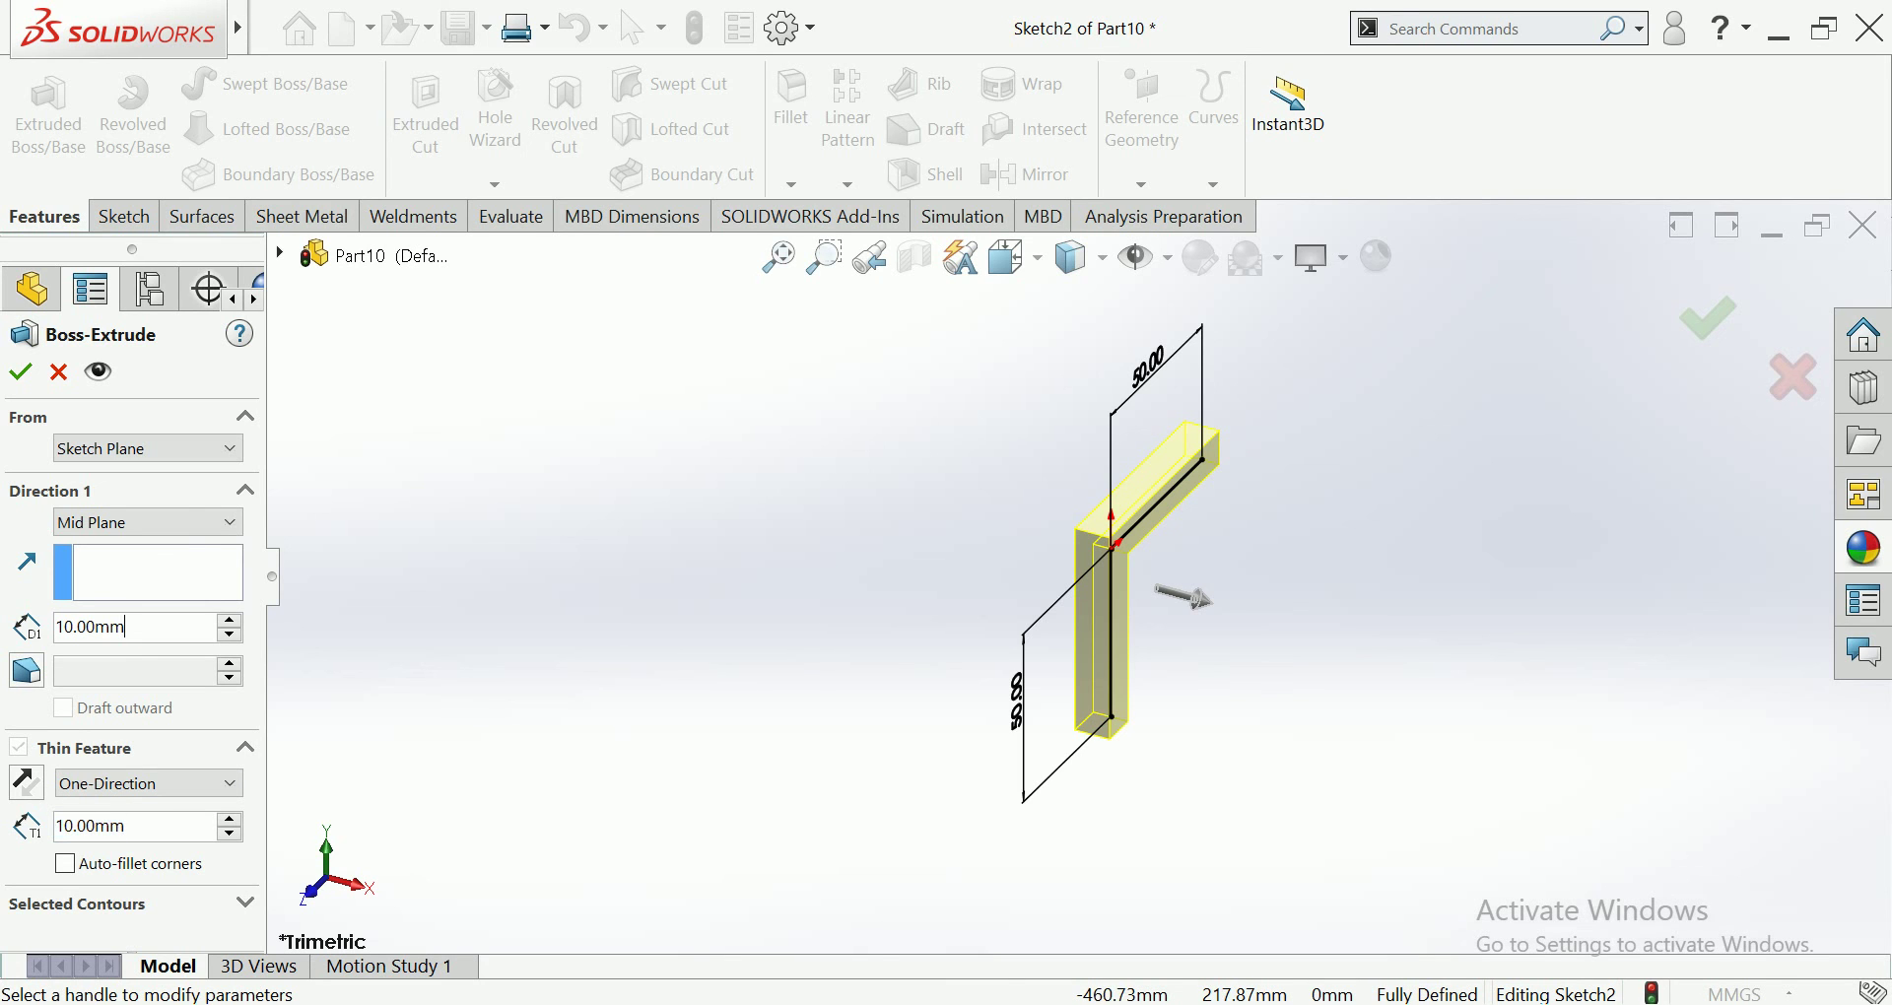
pyautogui.doubleClick(126, 626)
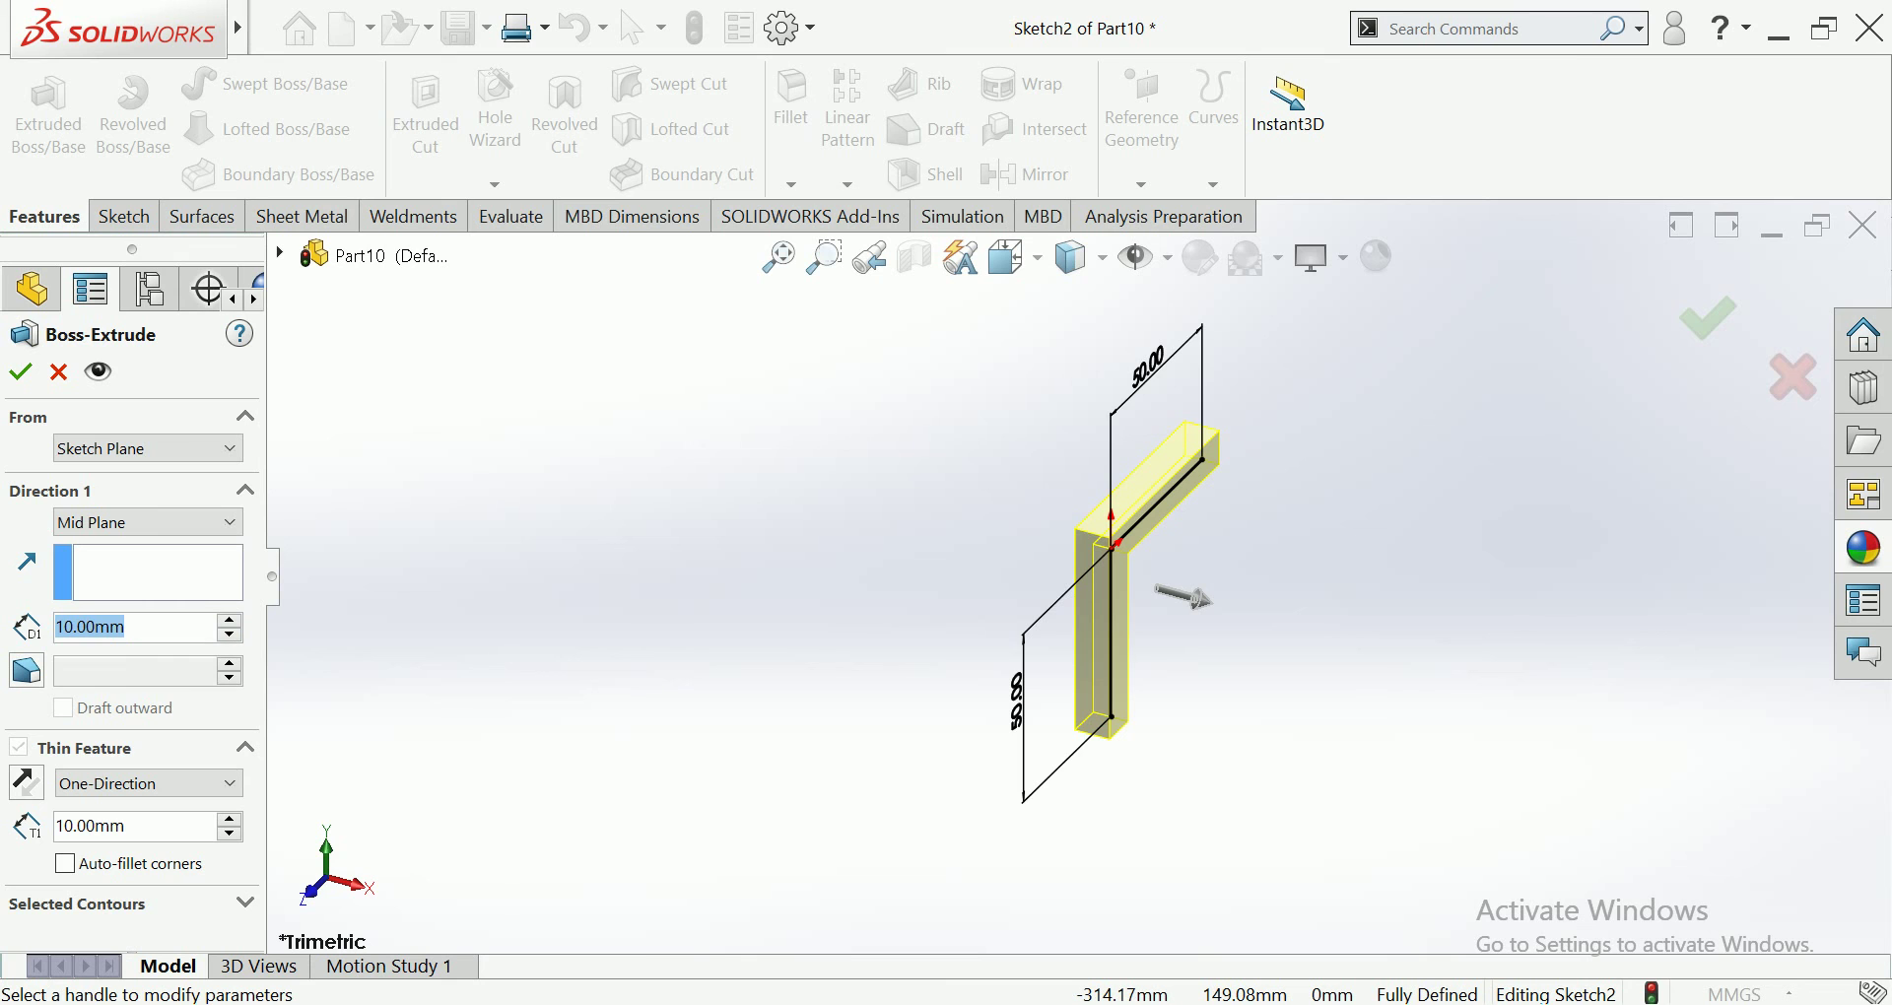
pyautogui.write('18')
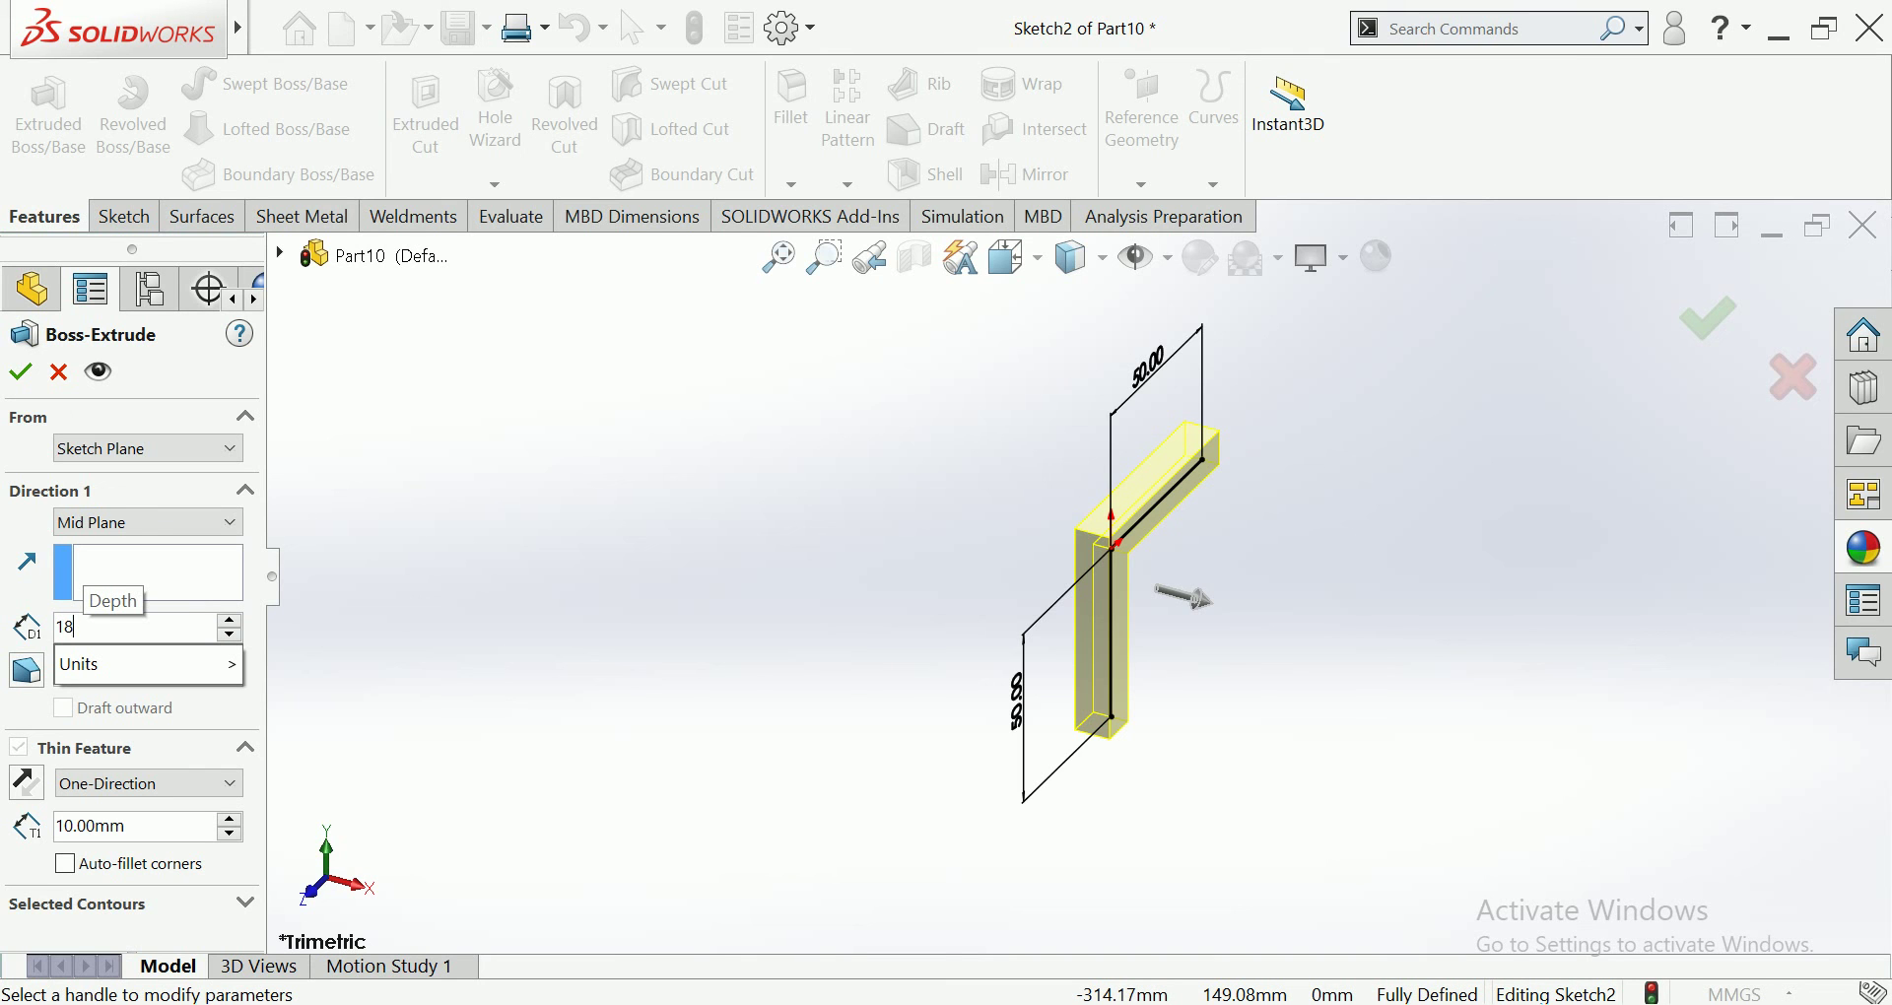
pyautogui.write('85')
pyautogui.press('Return')
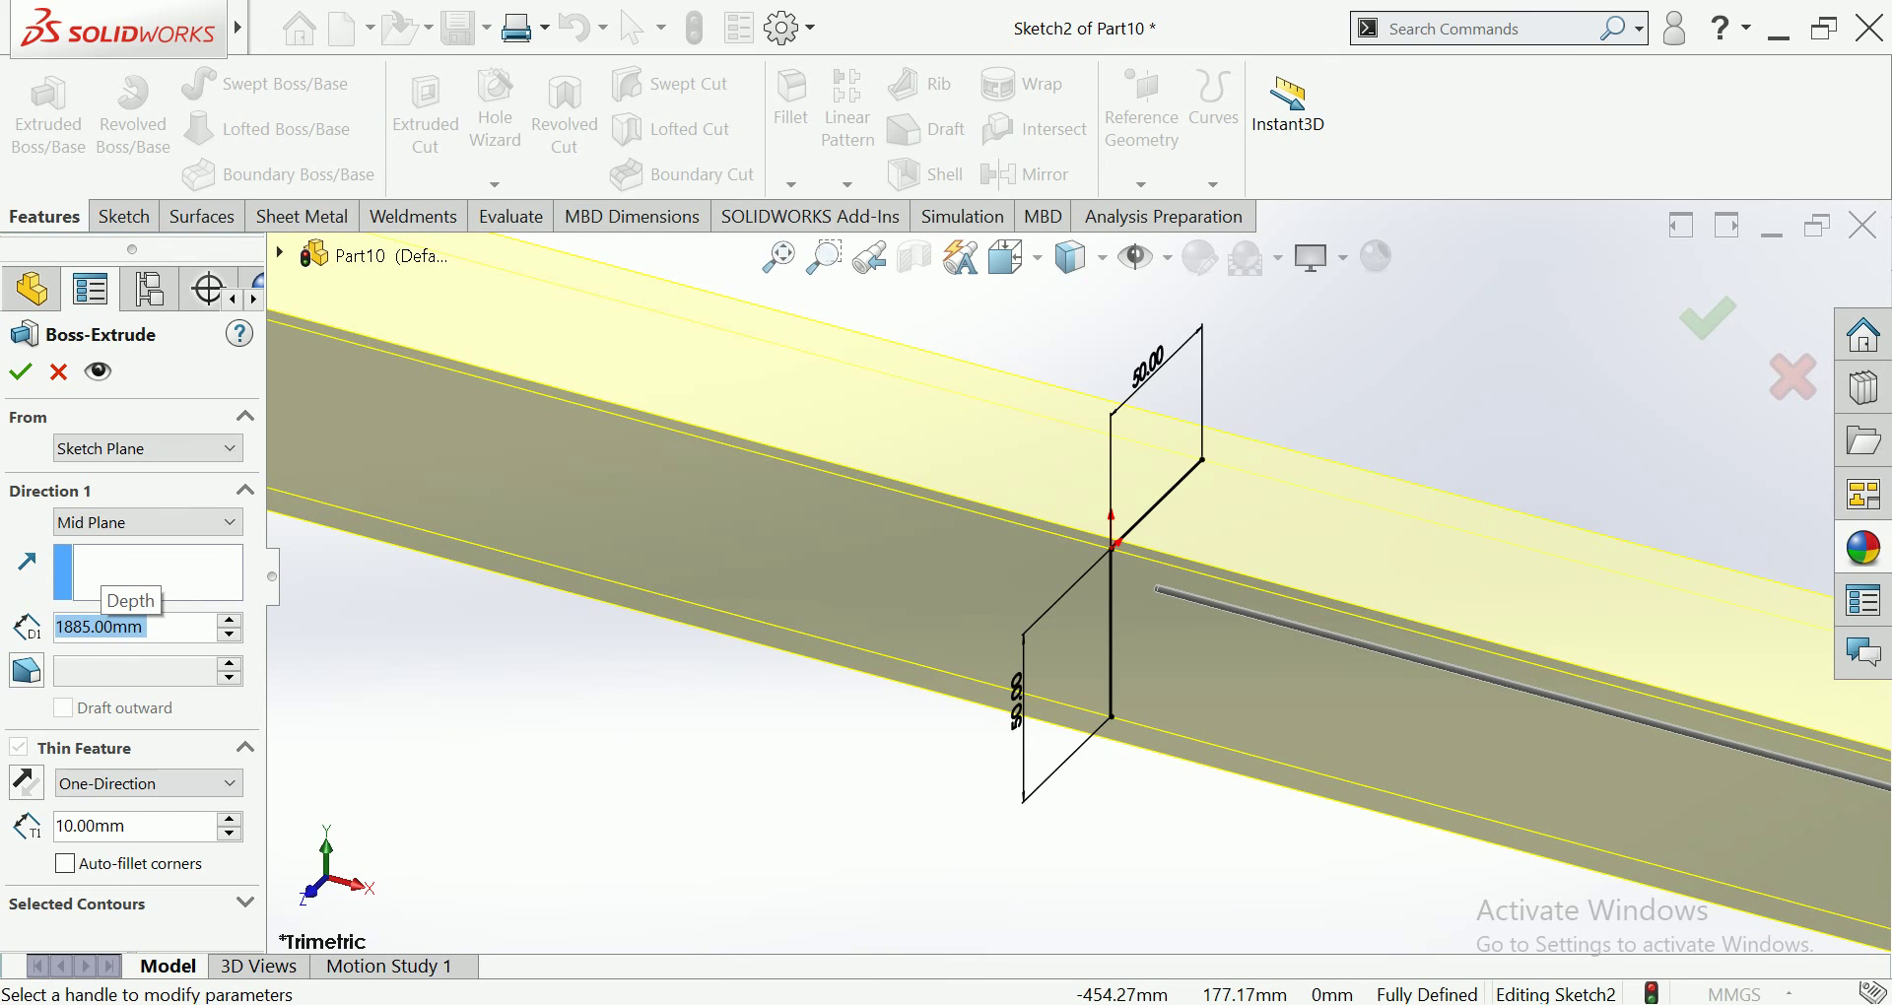
# Step: Set 4 mm thin walls on the inside of the lines, checked in Right view, and accept
pyautogui.click(88, 826)
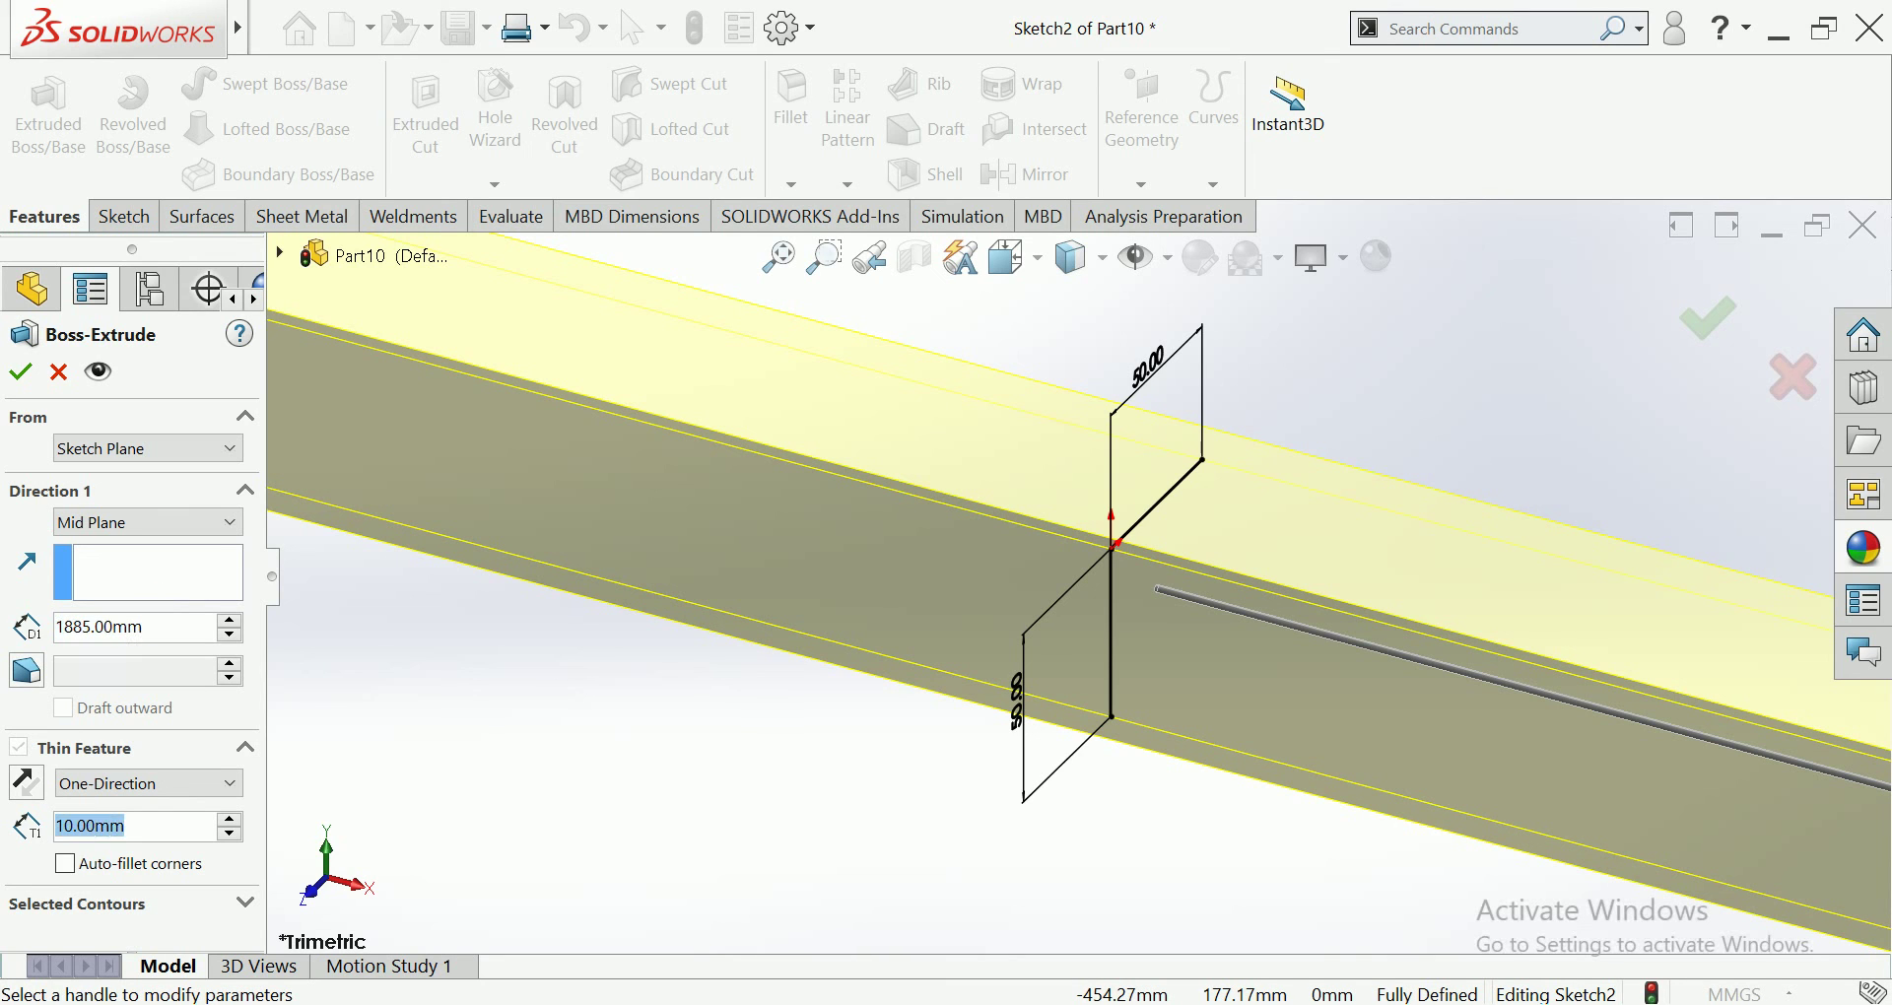
pyautogui.write('4')
pyautogui.press('Return')
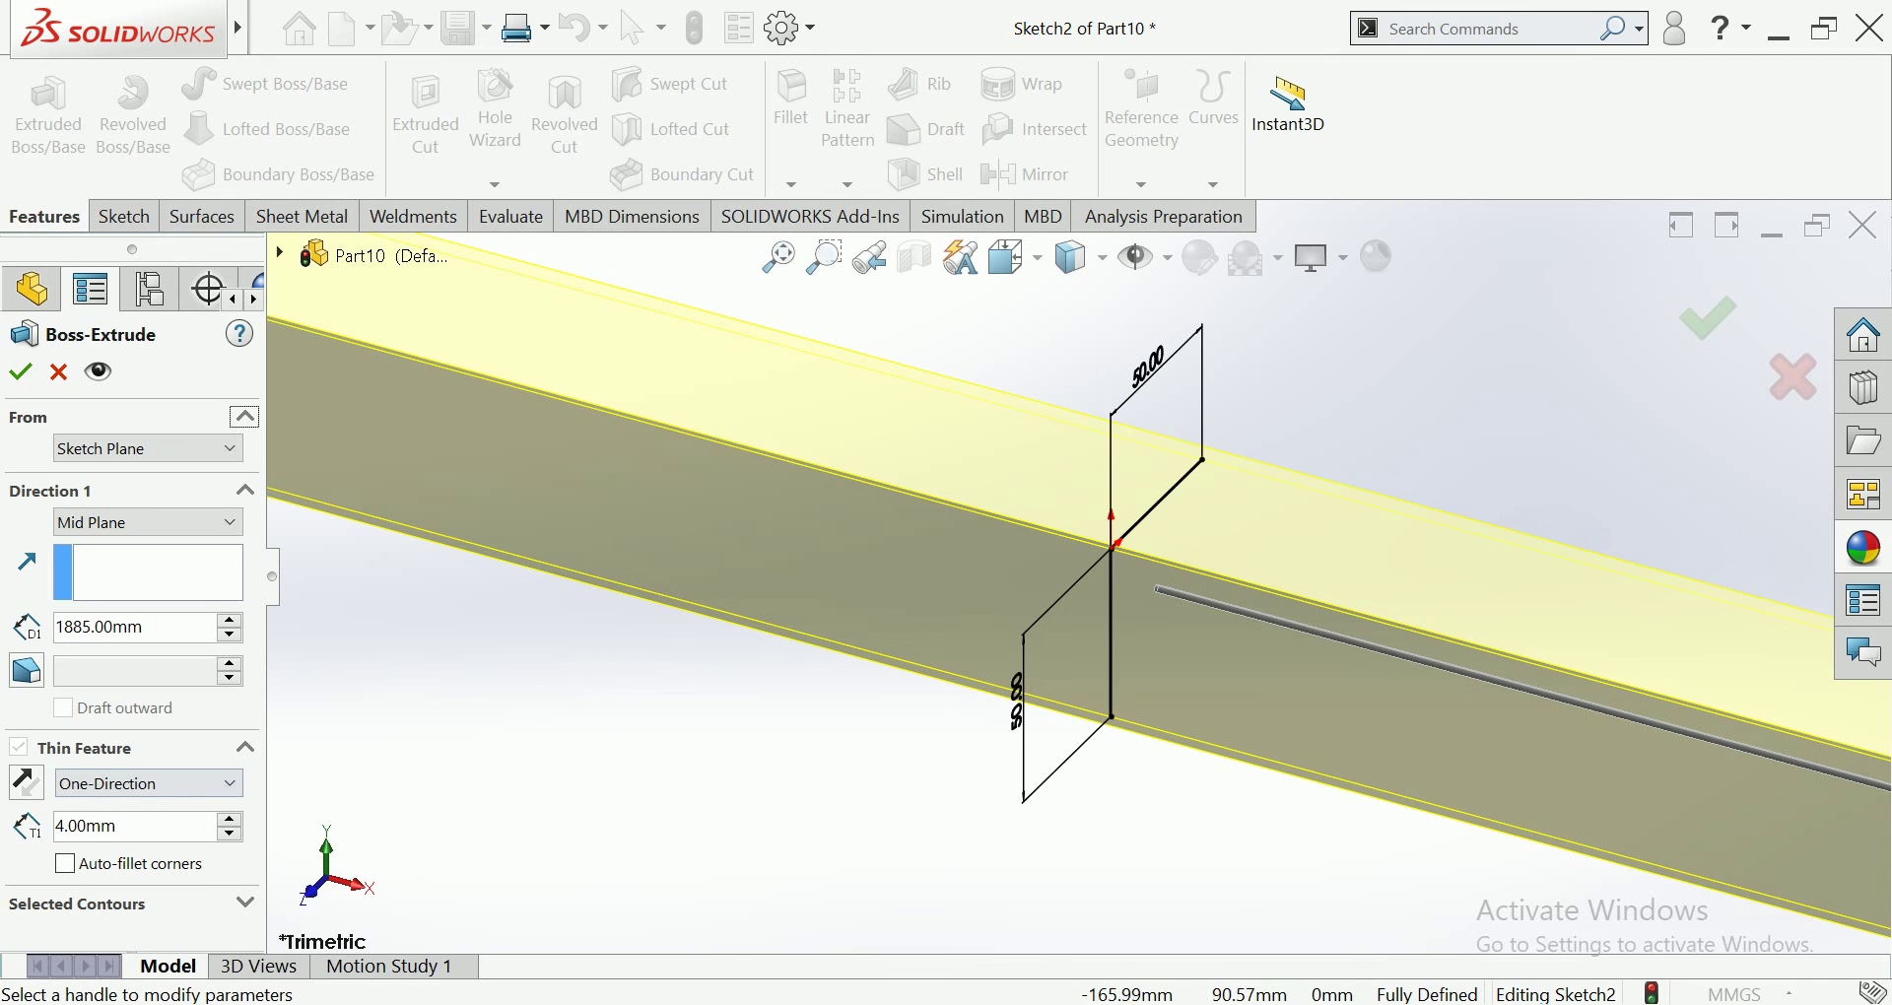
pyautogui.click(1006, 259)
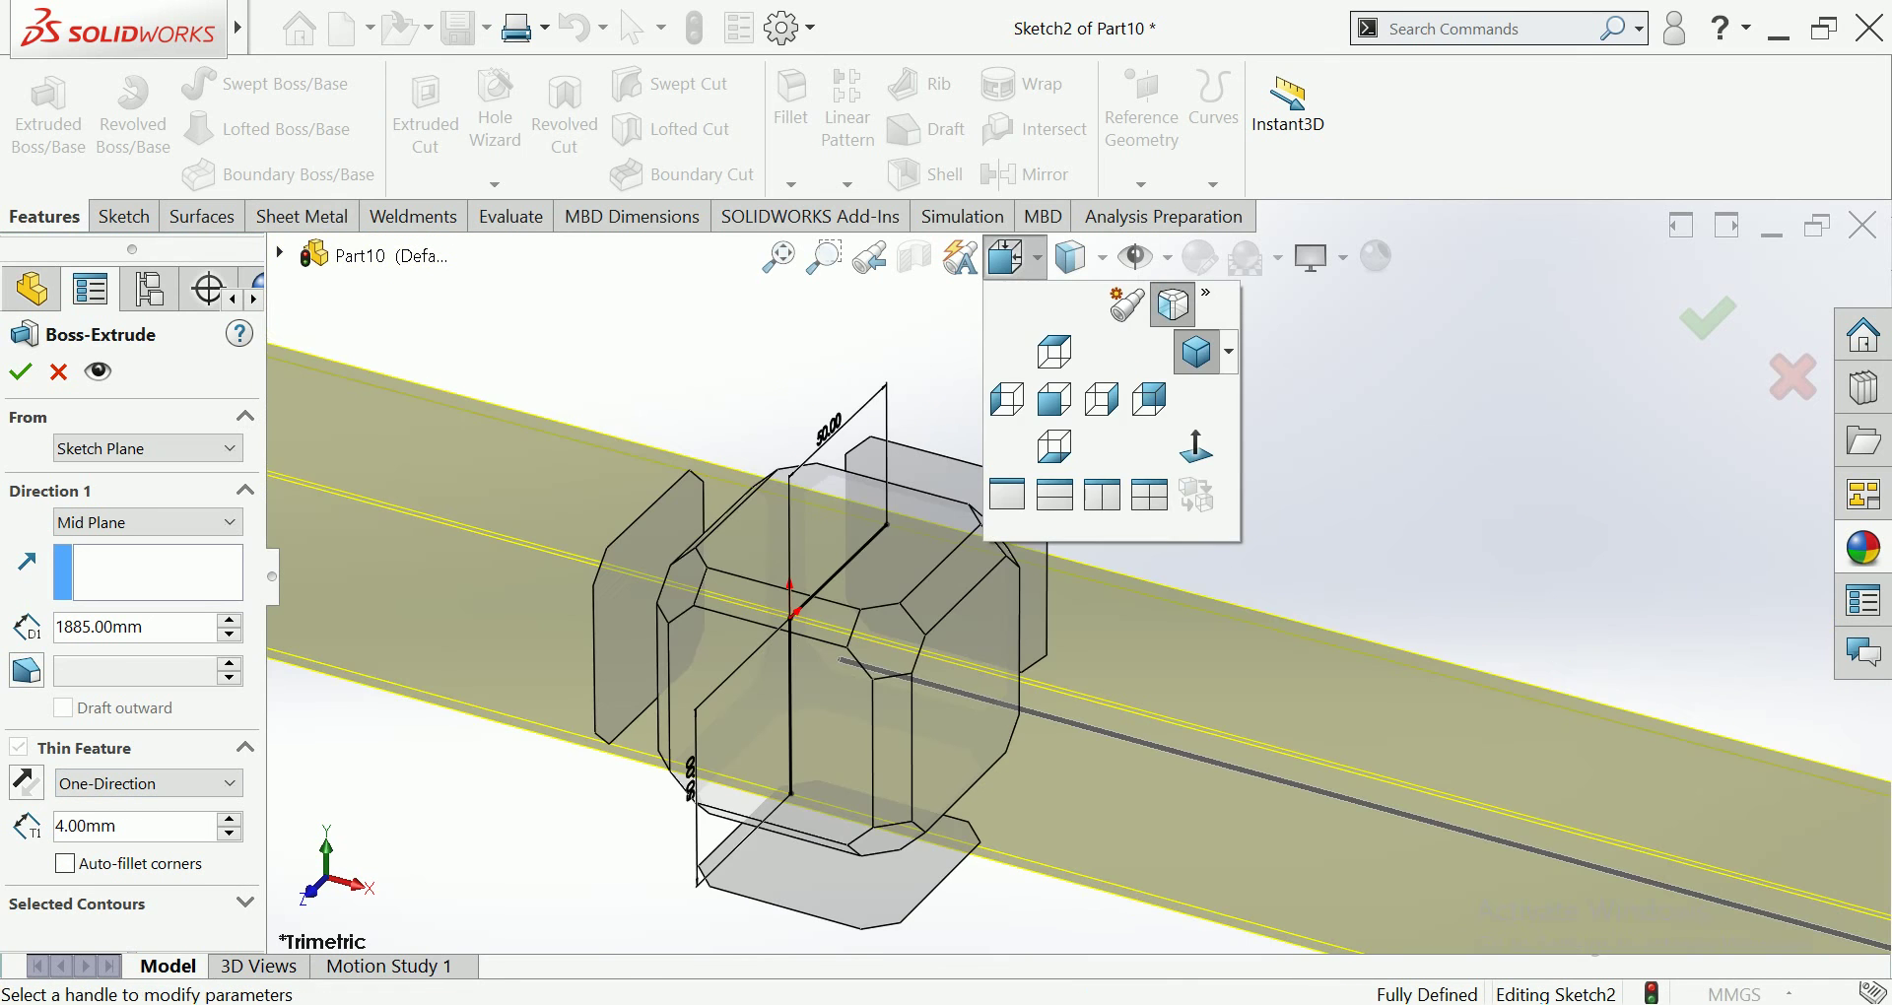
pyautogui.click(1101, 398)
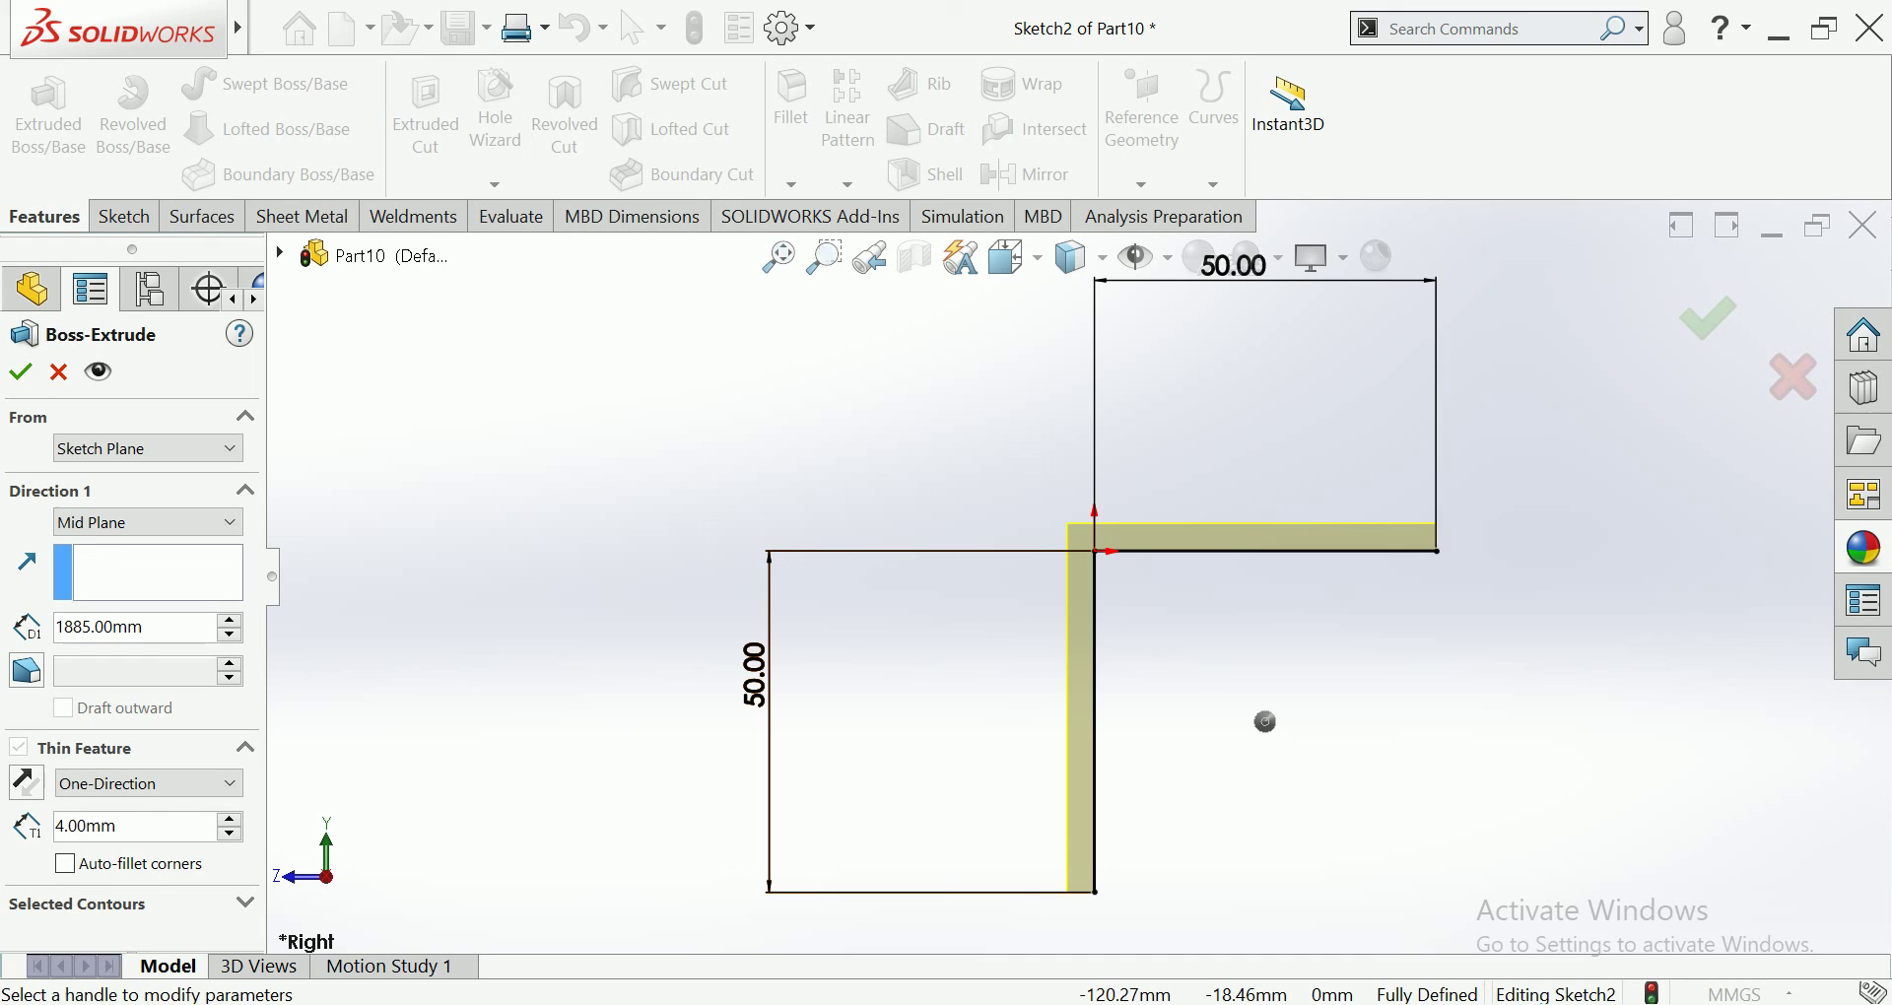
pyautogui.click(26, 782)
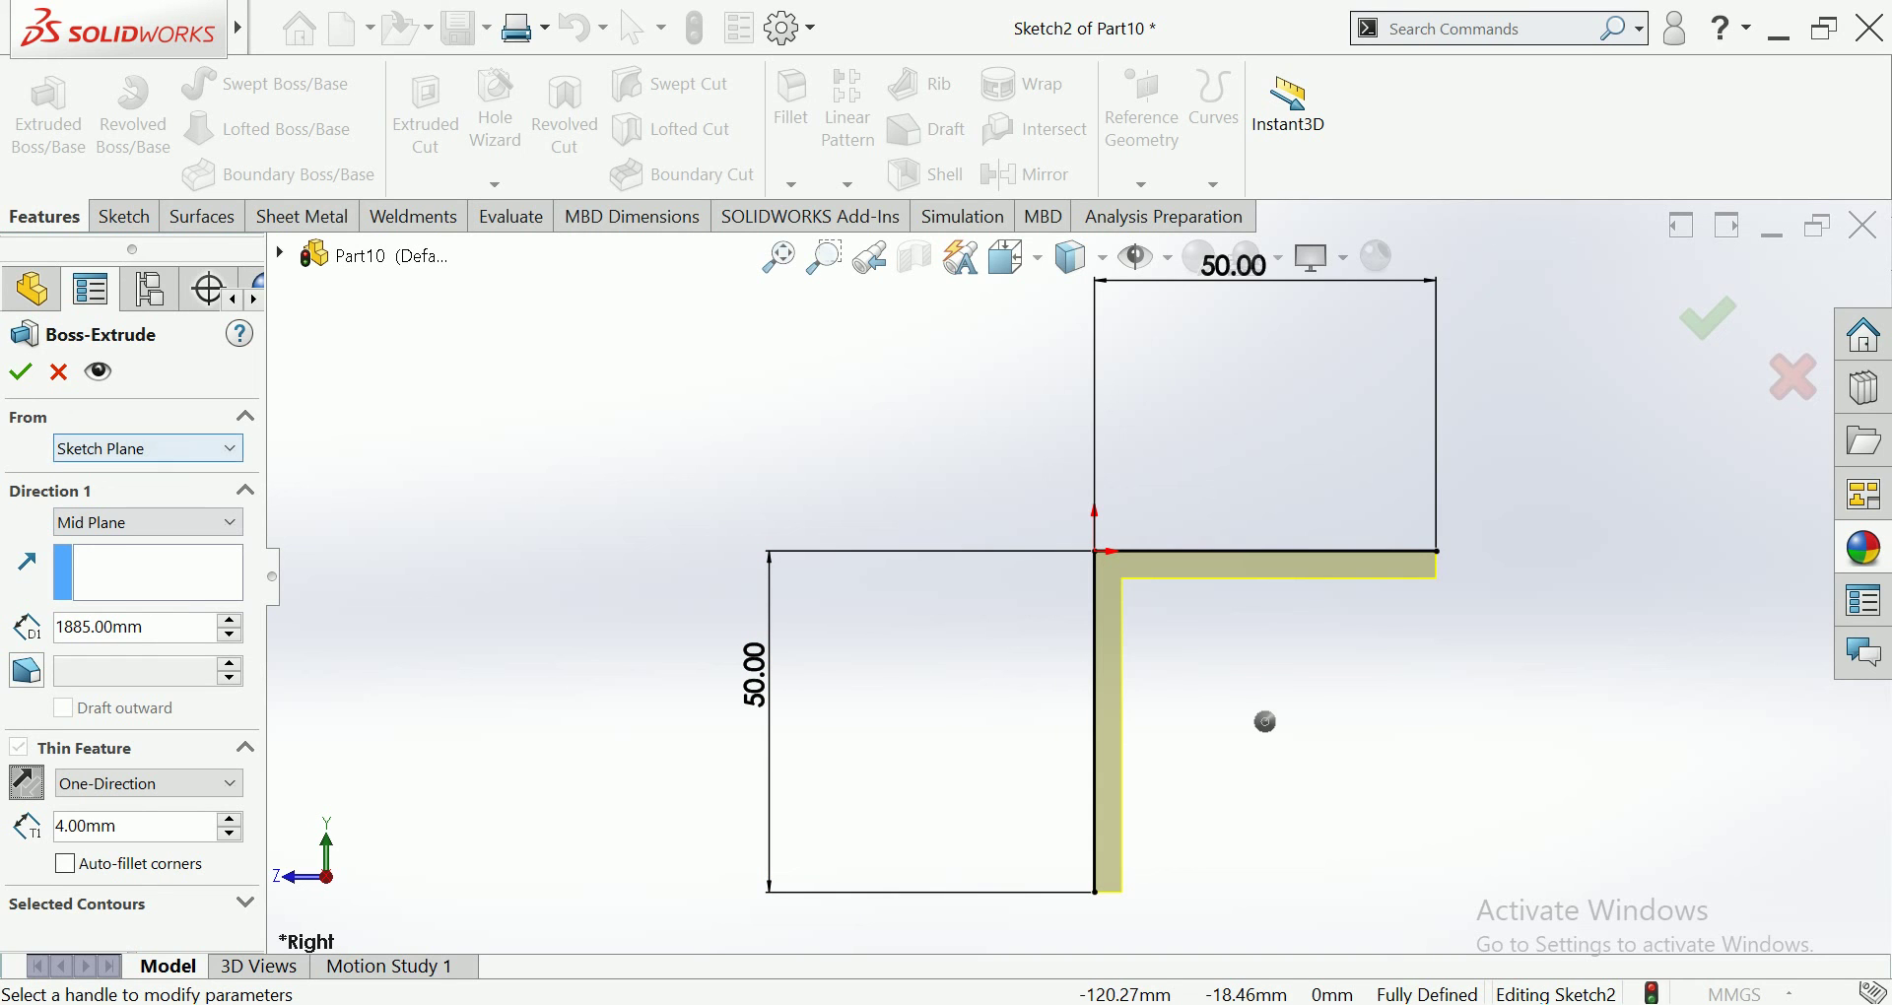
pyautogui.click(19, 371)
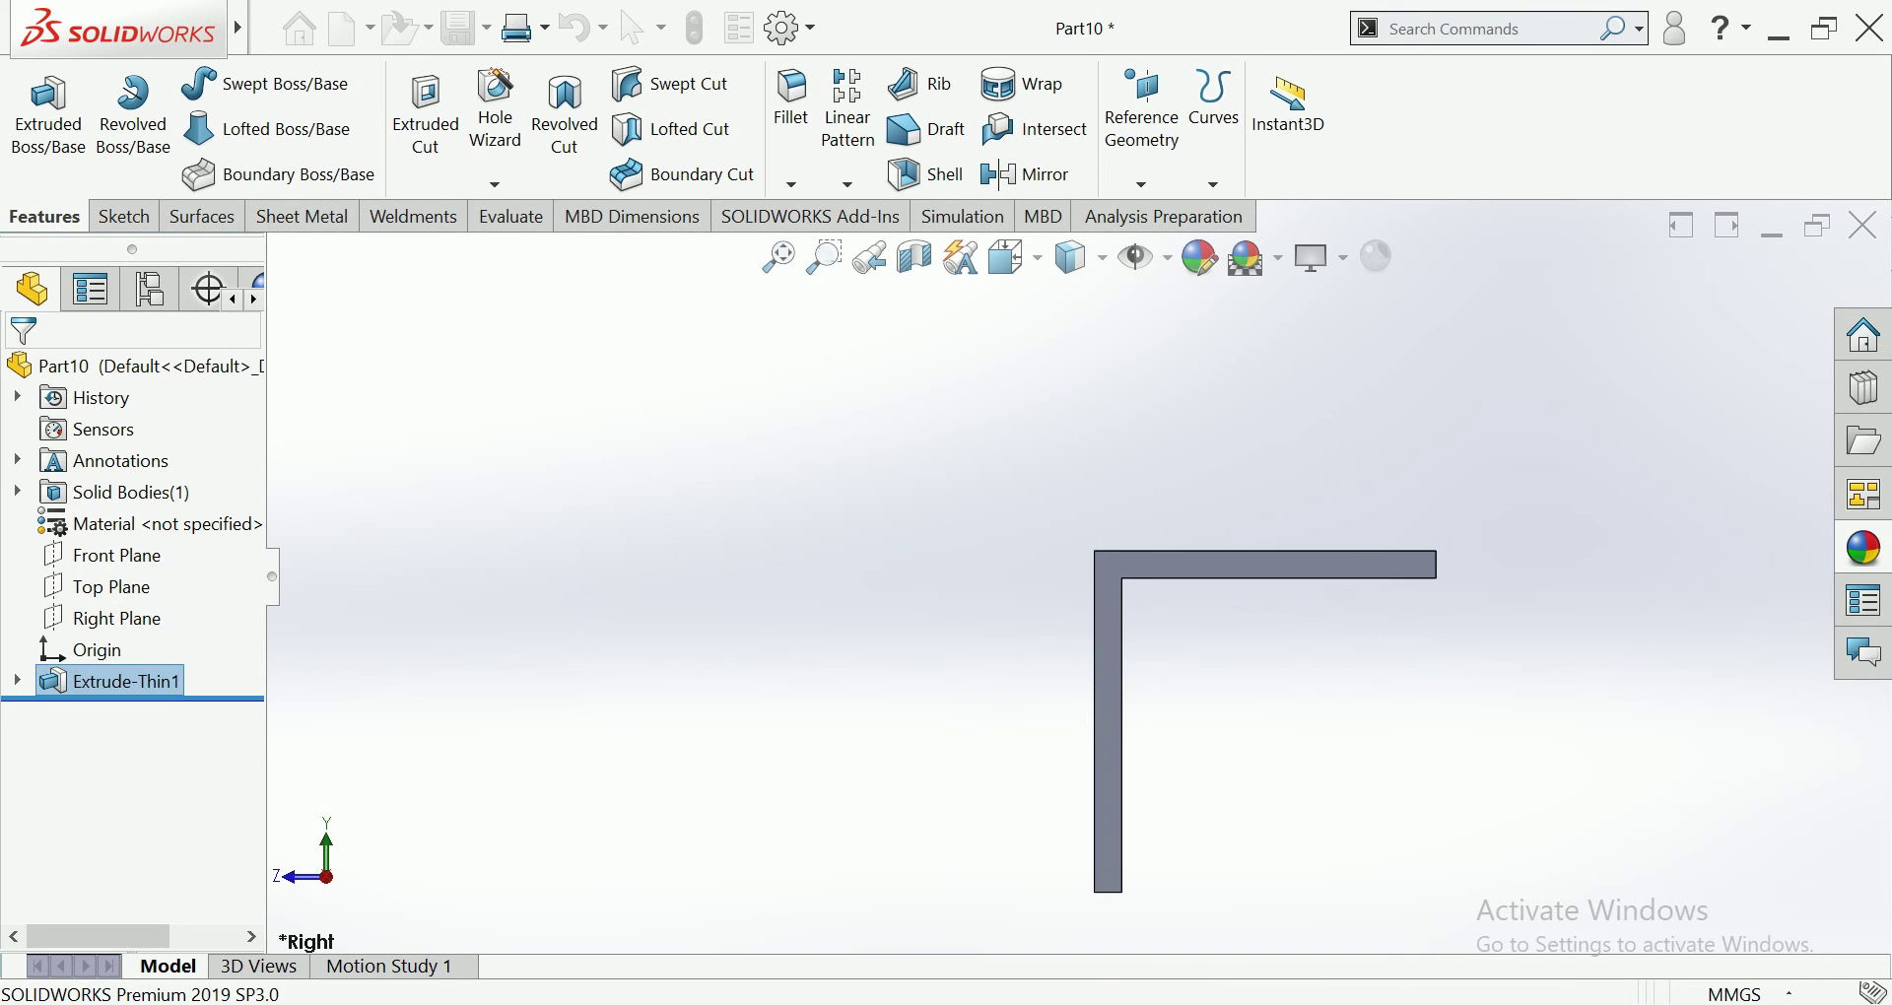
# Step: Assign AISI 4130 Steel, normalized at 870C as the angle's material
pyautogui.hotkey('ctrl', '7')
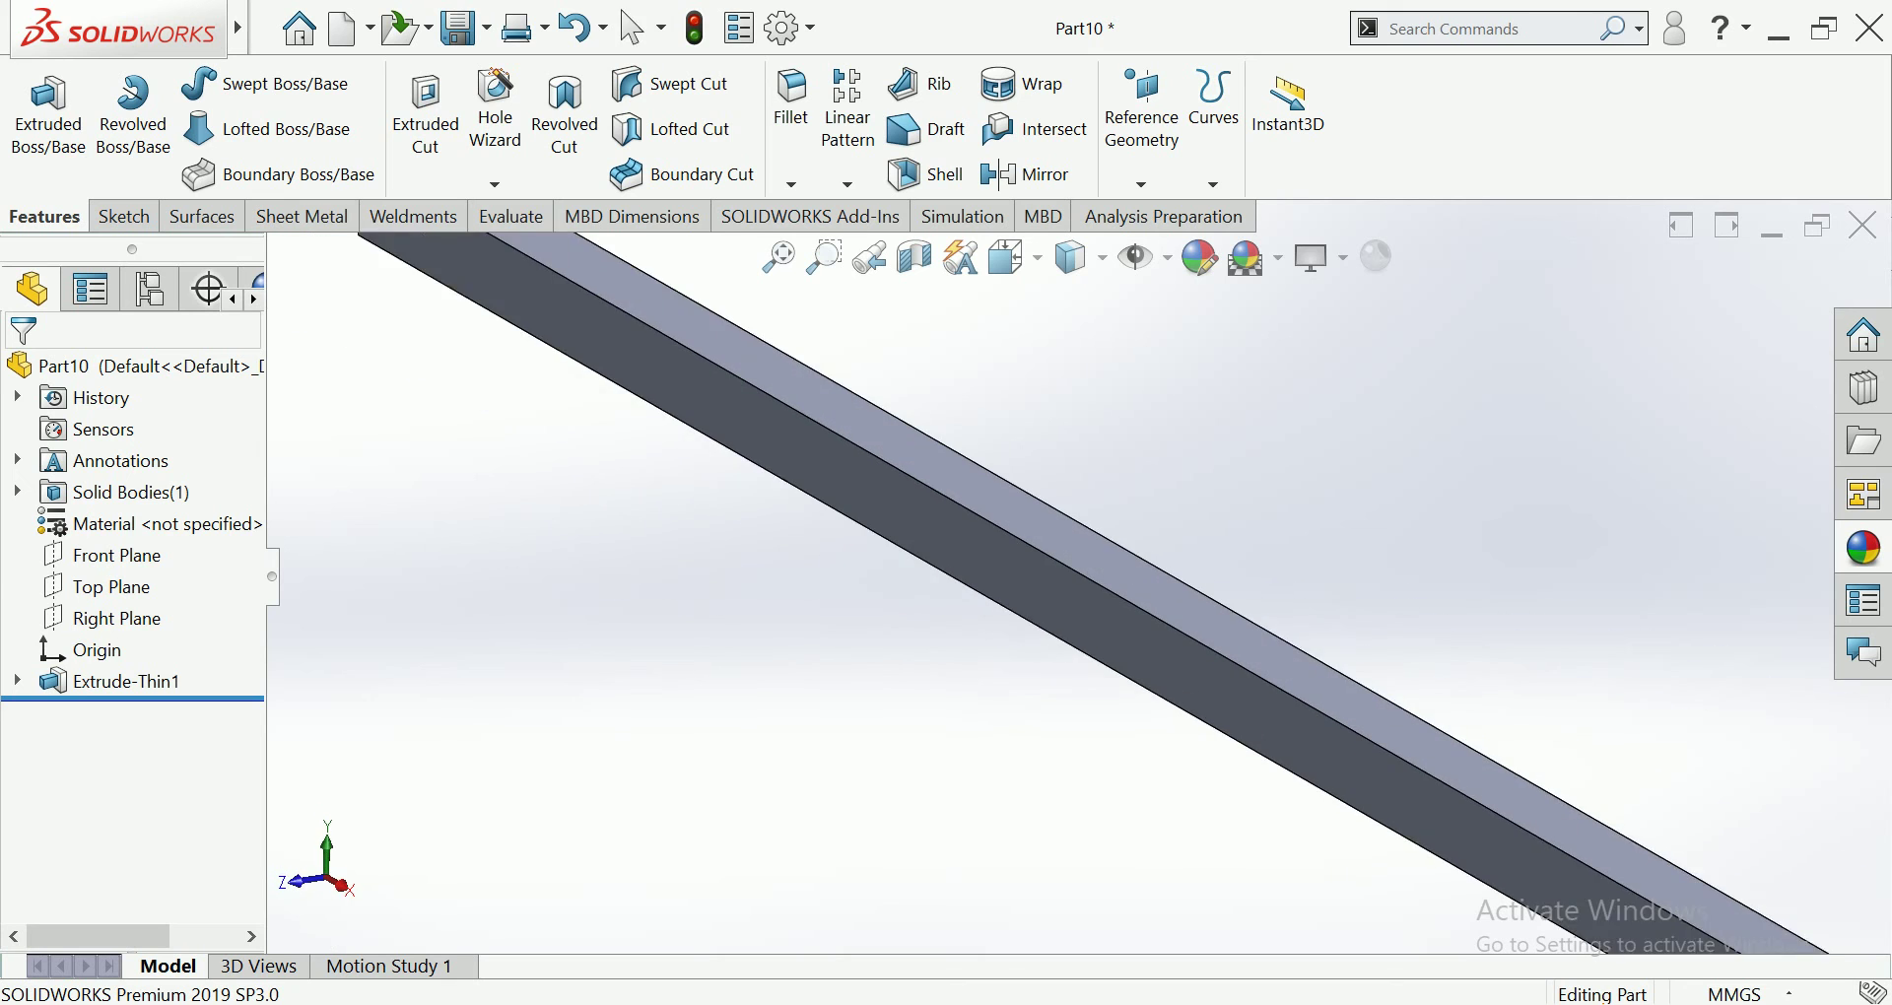
pyautogui.moveTo(985, 572); pyautogui.dragTo(1084, 493, button='middle')
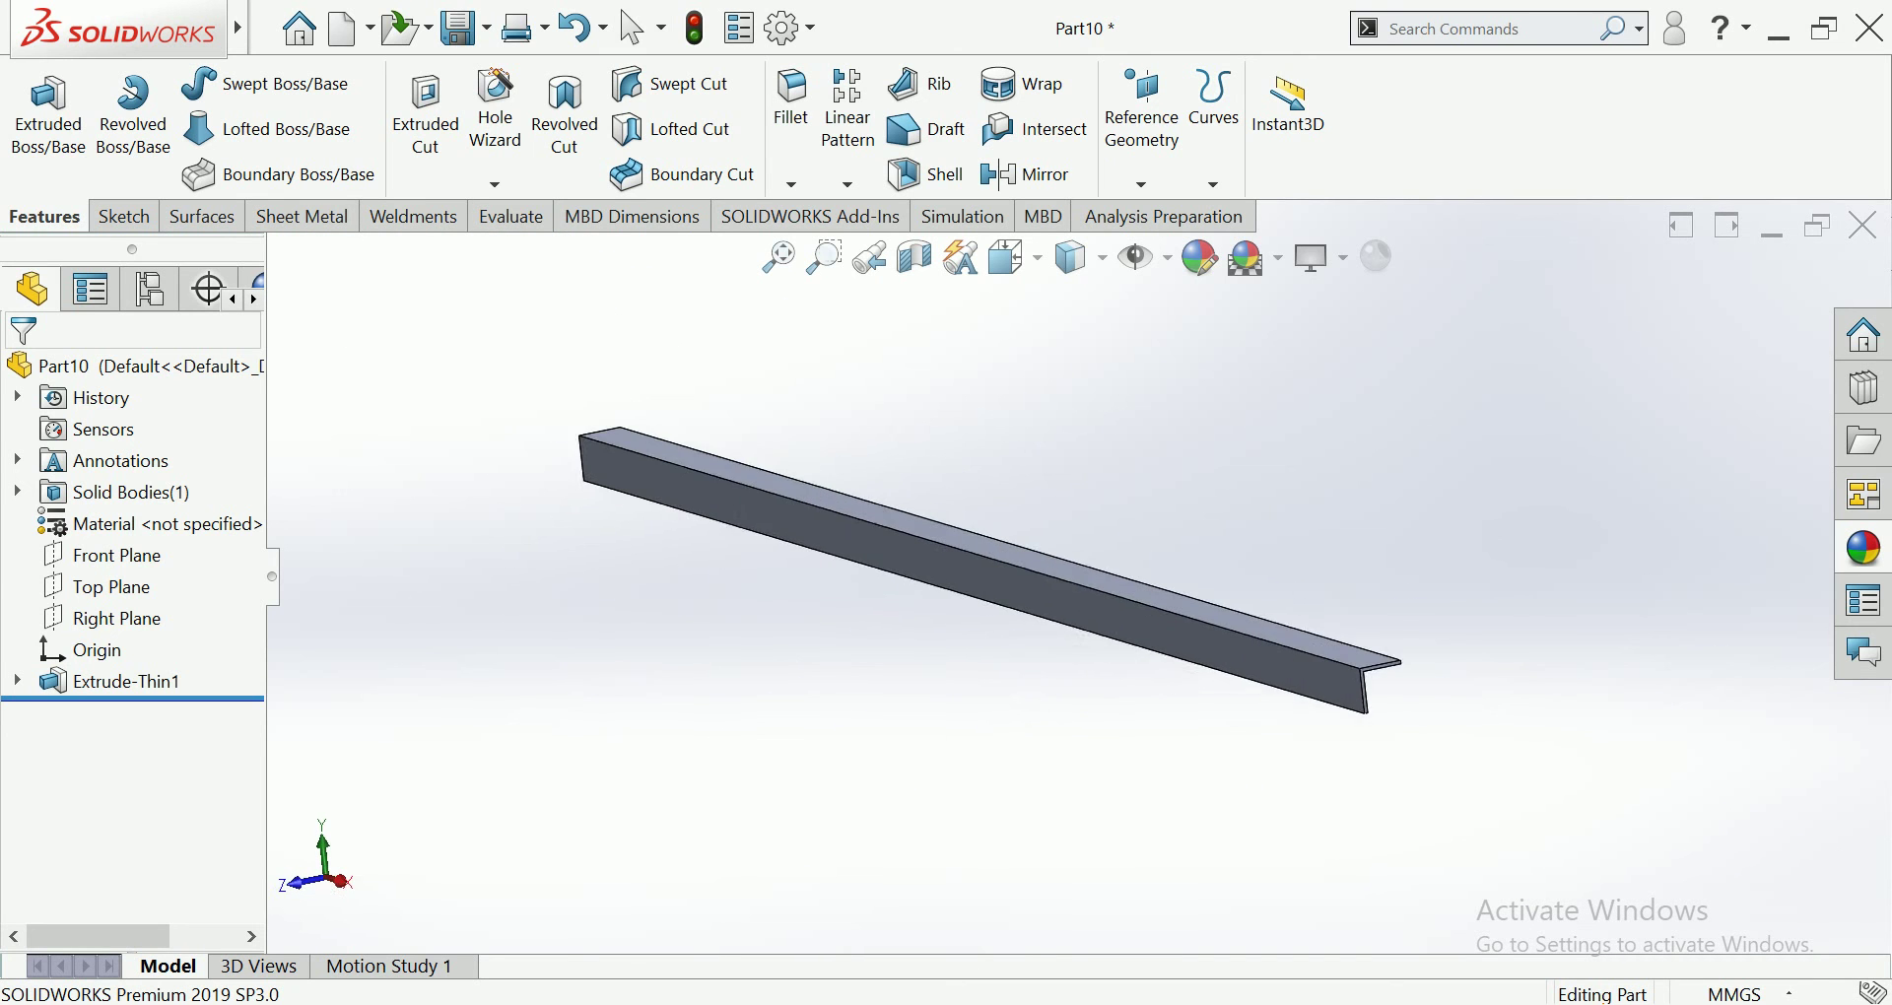
pyautogui.hotkey('ctrl', '7')
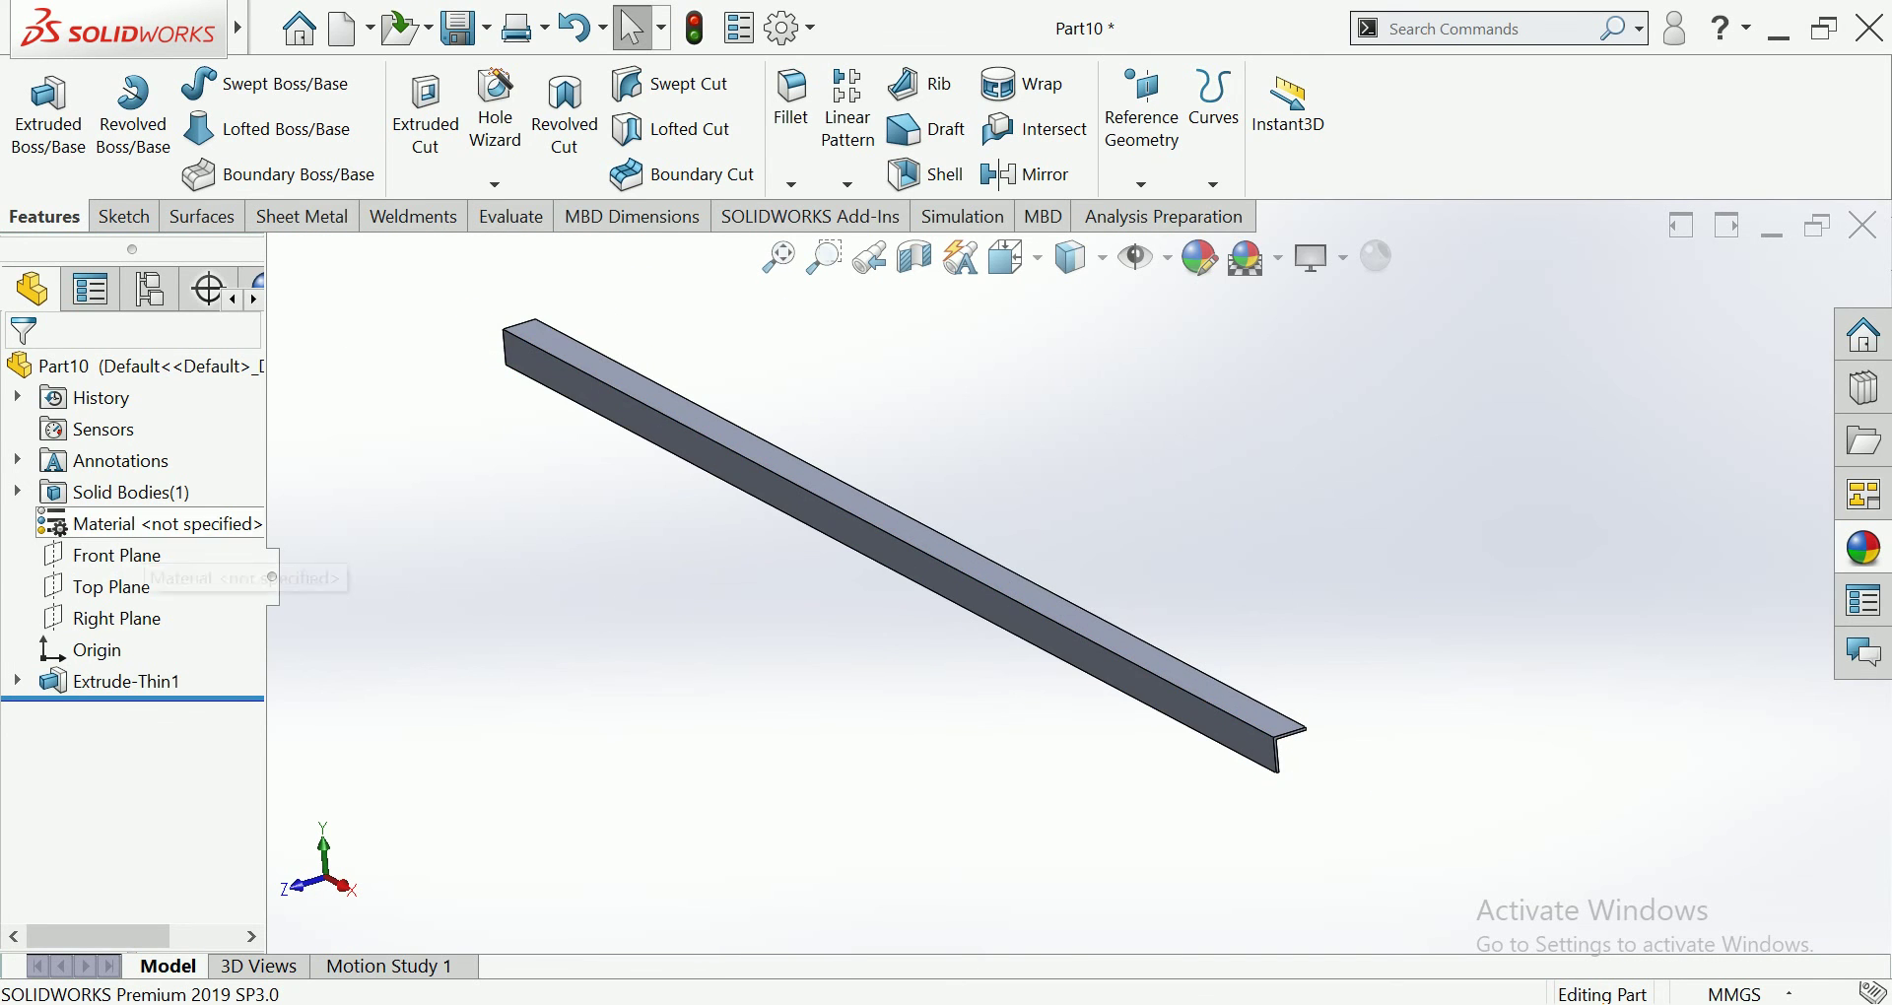
pyautogui.rightClick(108, 523)
pyautogui.click(235, 373)
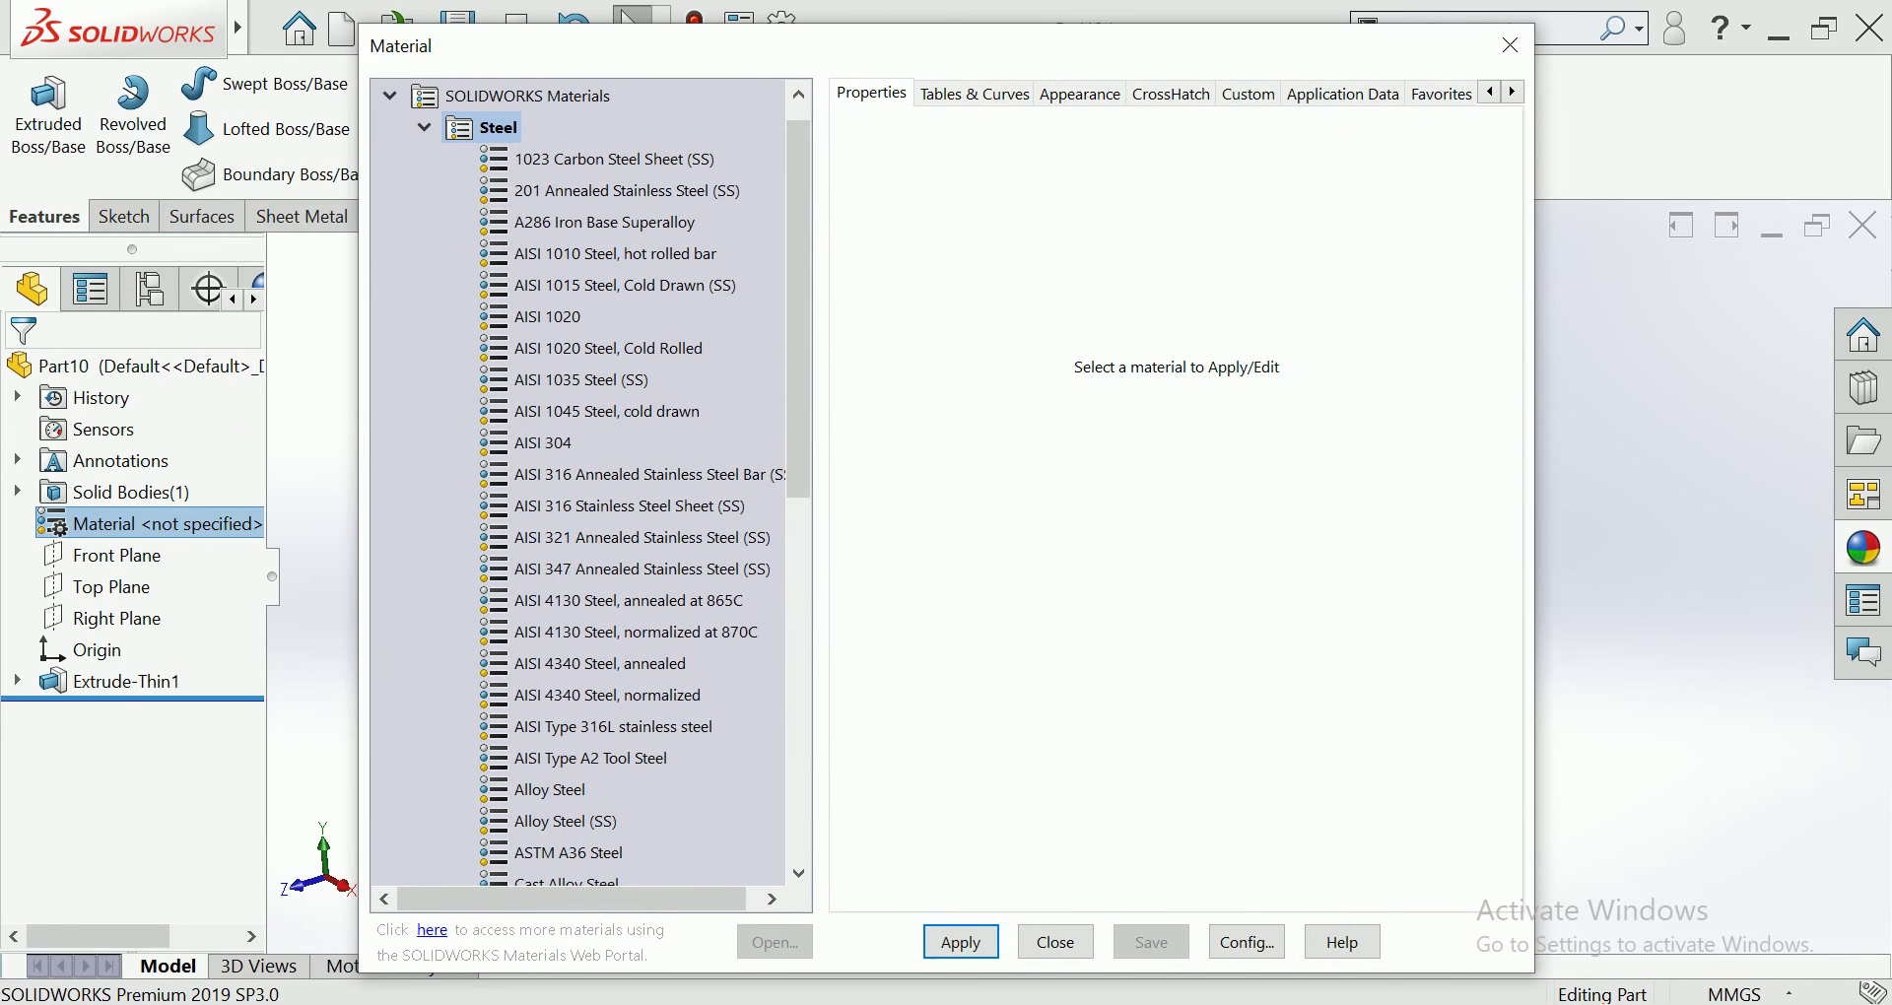
pyautogui.click(640, 632)
pyautogui.click(960, 942)
pyautogui.click(1055, 942)
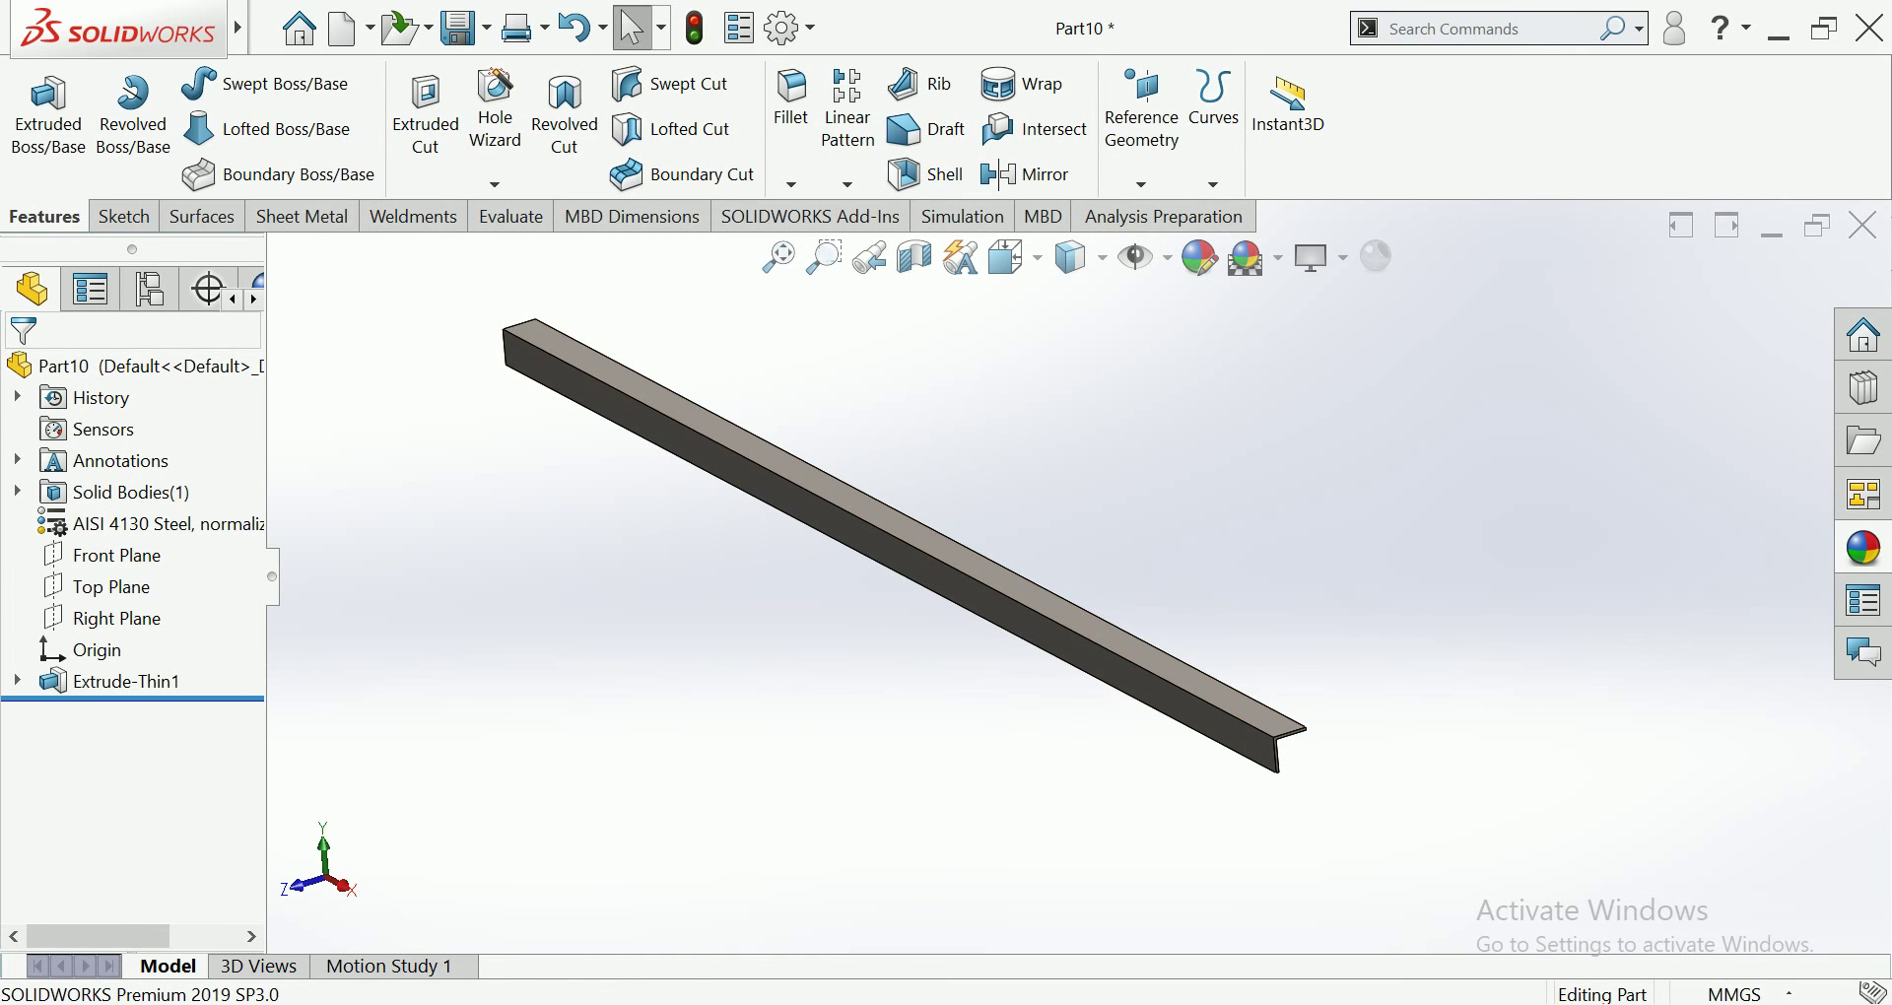
# Step: Remove all part-level appearances to restore the default colour
pyautogui.rightClick(212, 365)
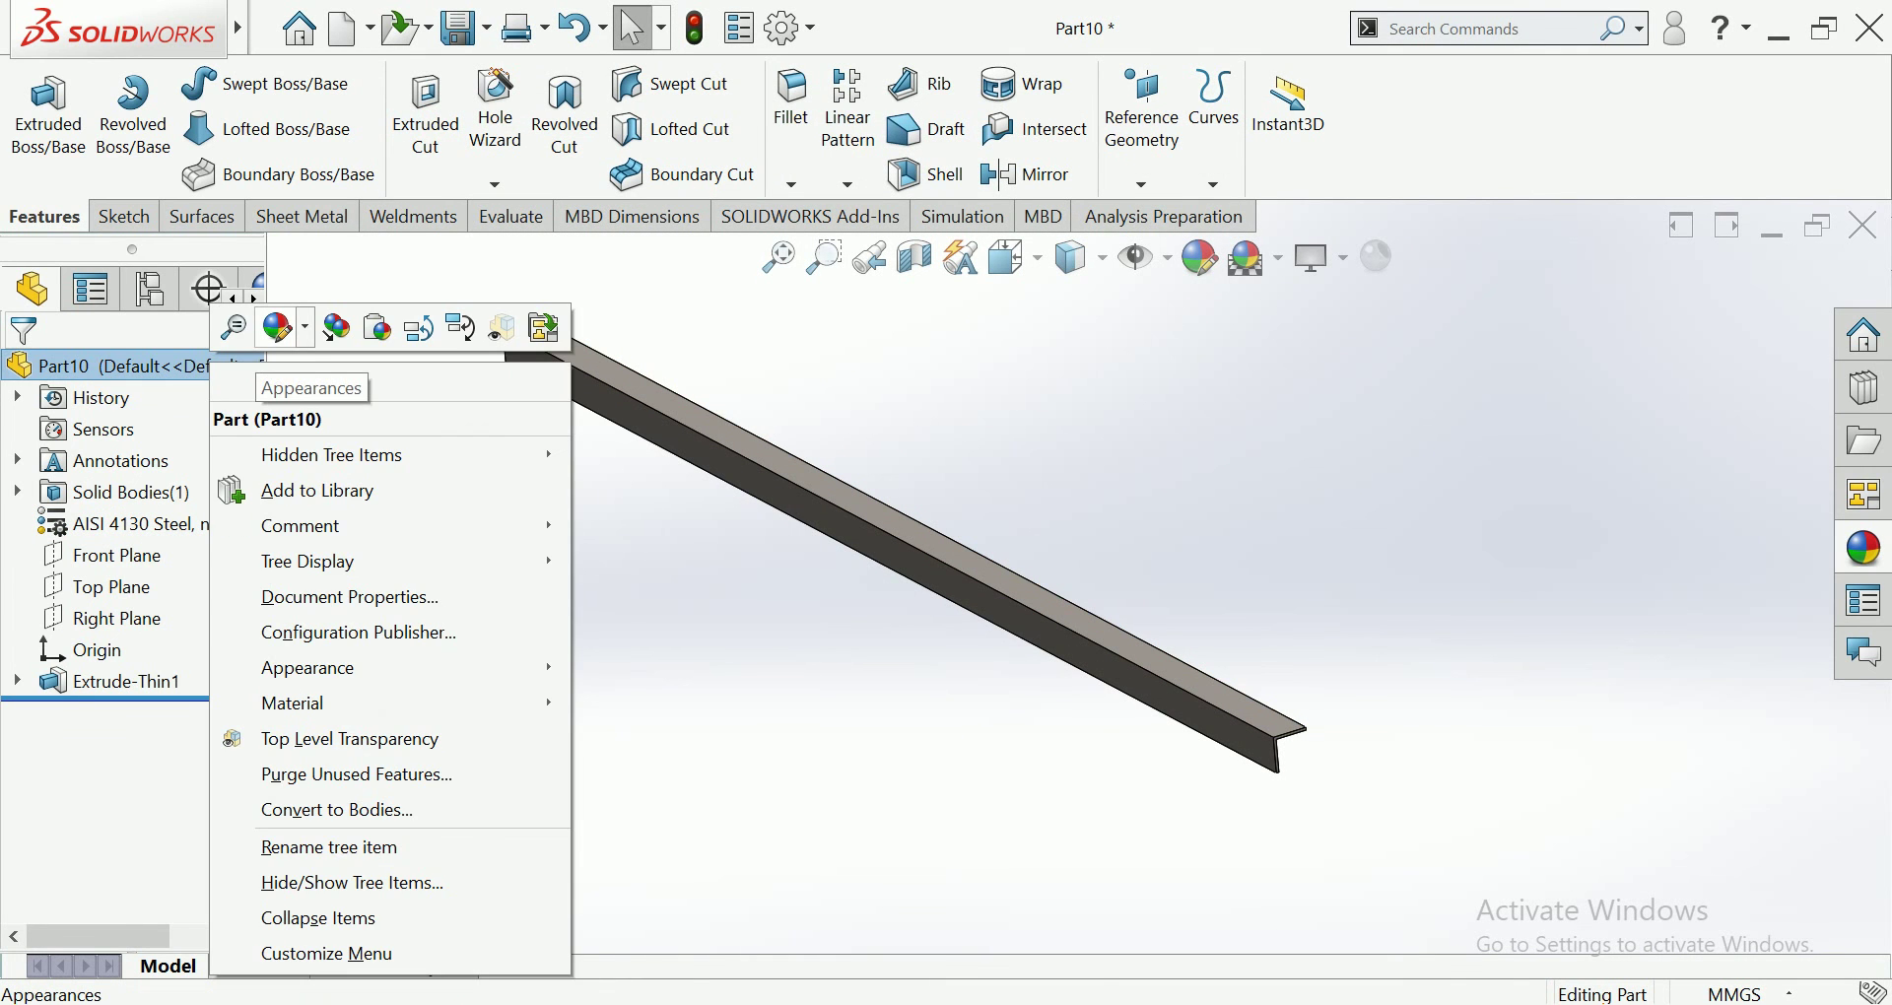
pyautogui.click(278, 328)
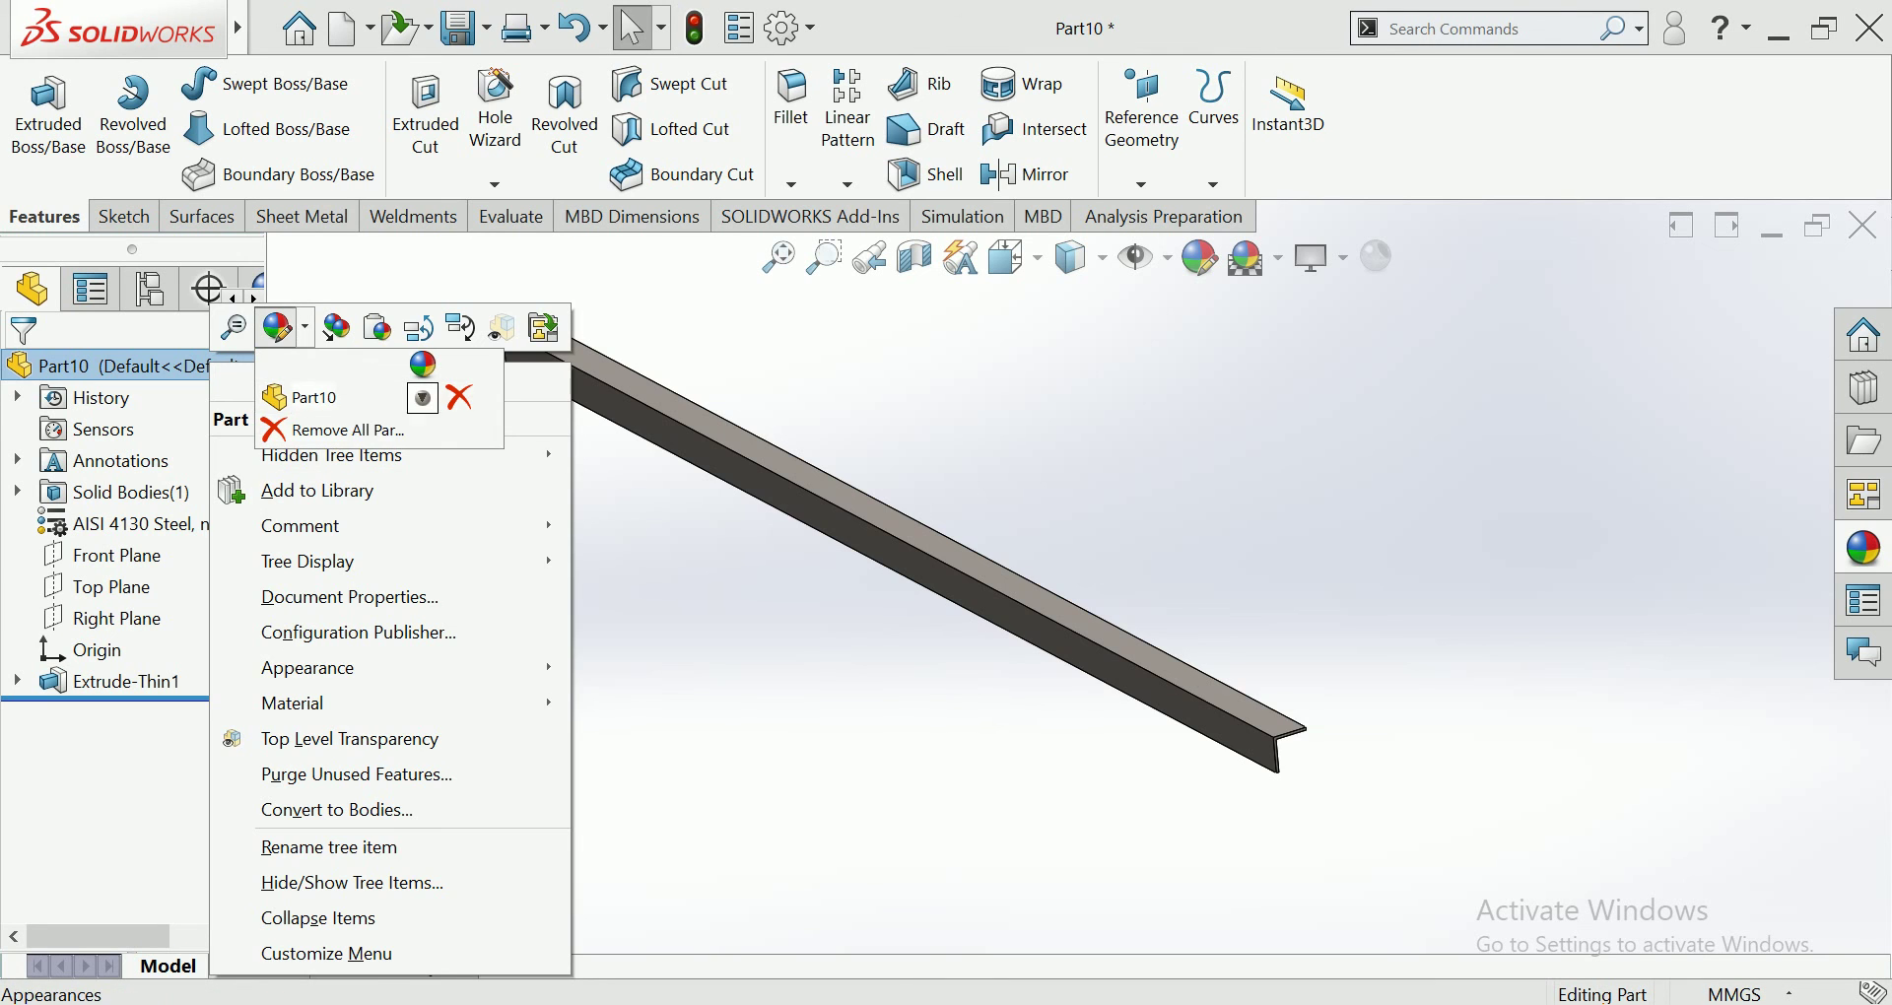
pyautogui.click(335, 430)
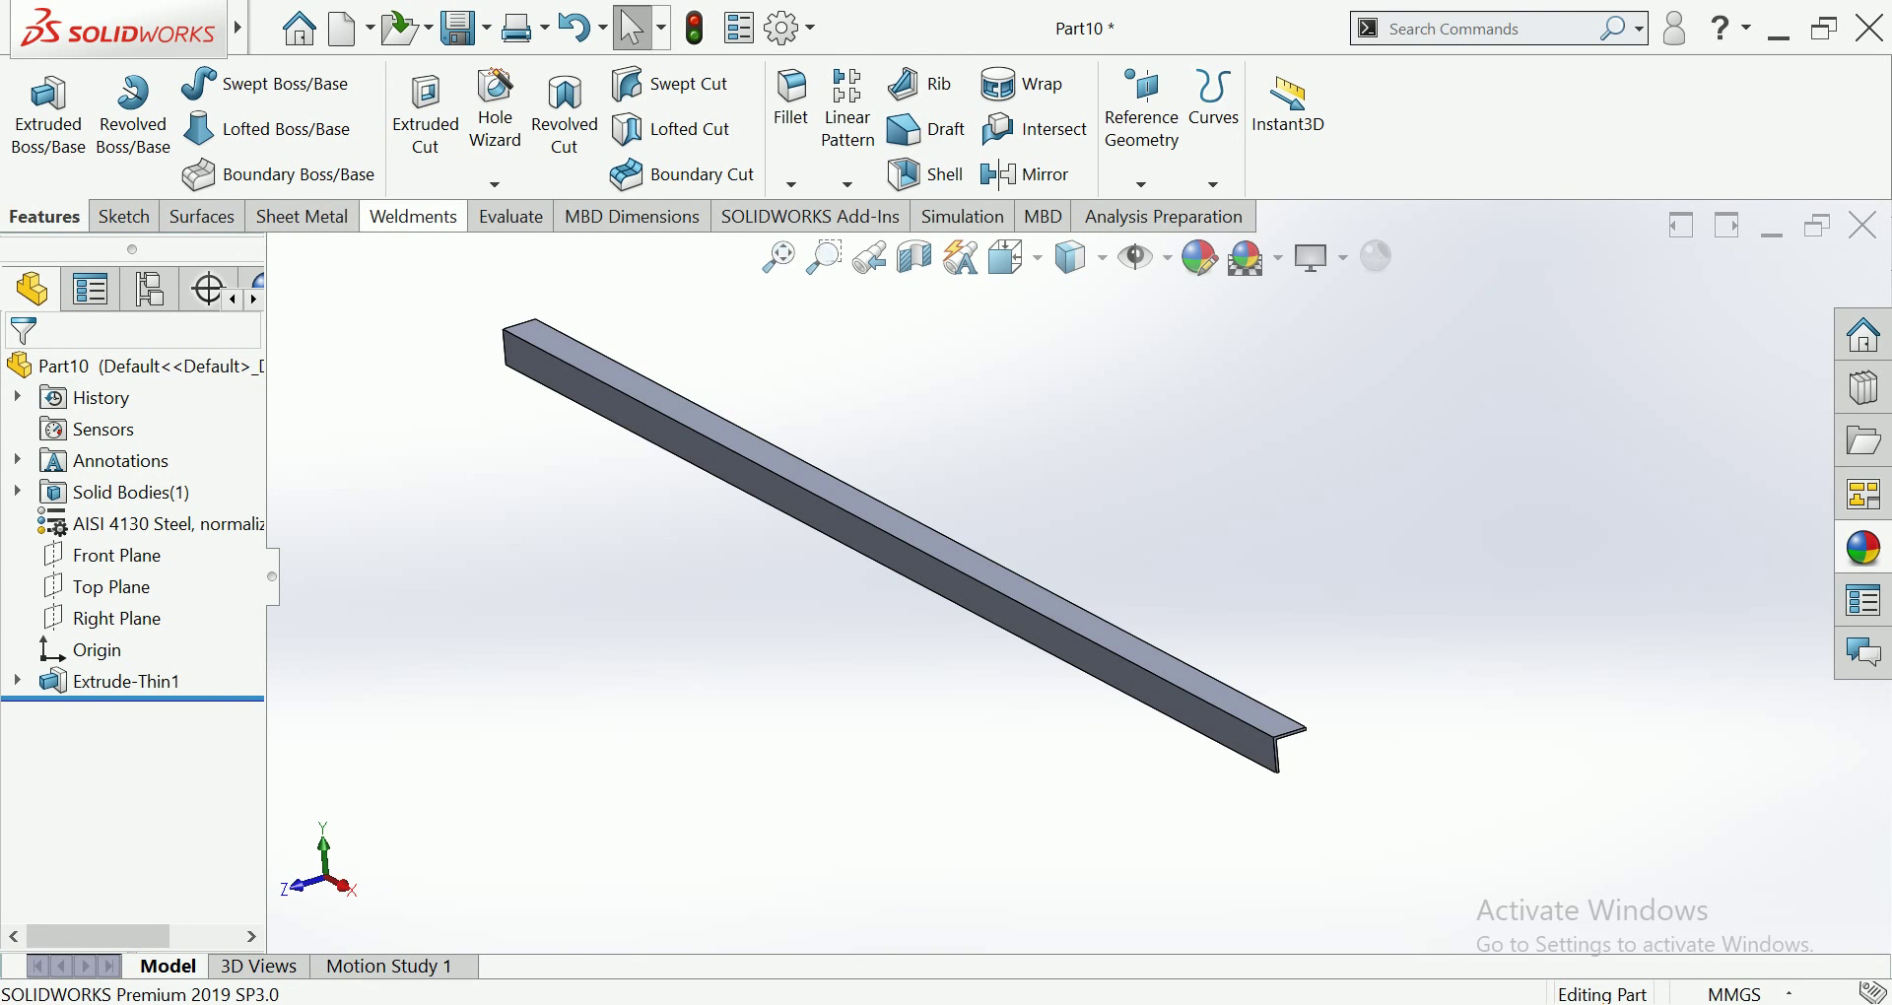
pyautogui.click(413, 217)
pyautogui.click(511, 217)
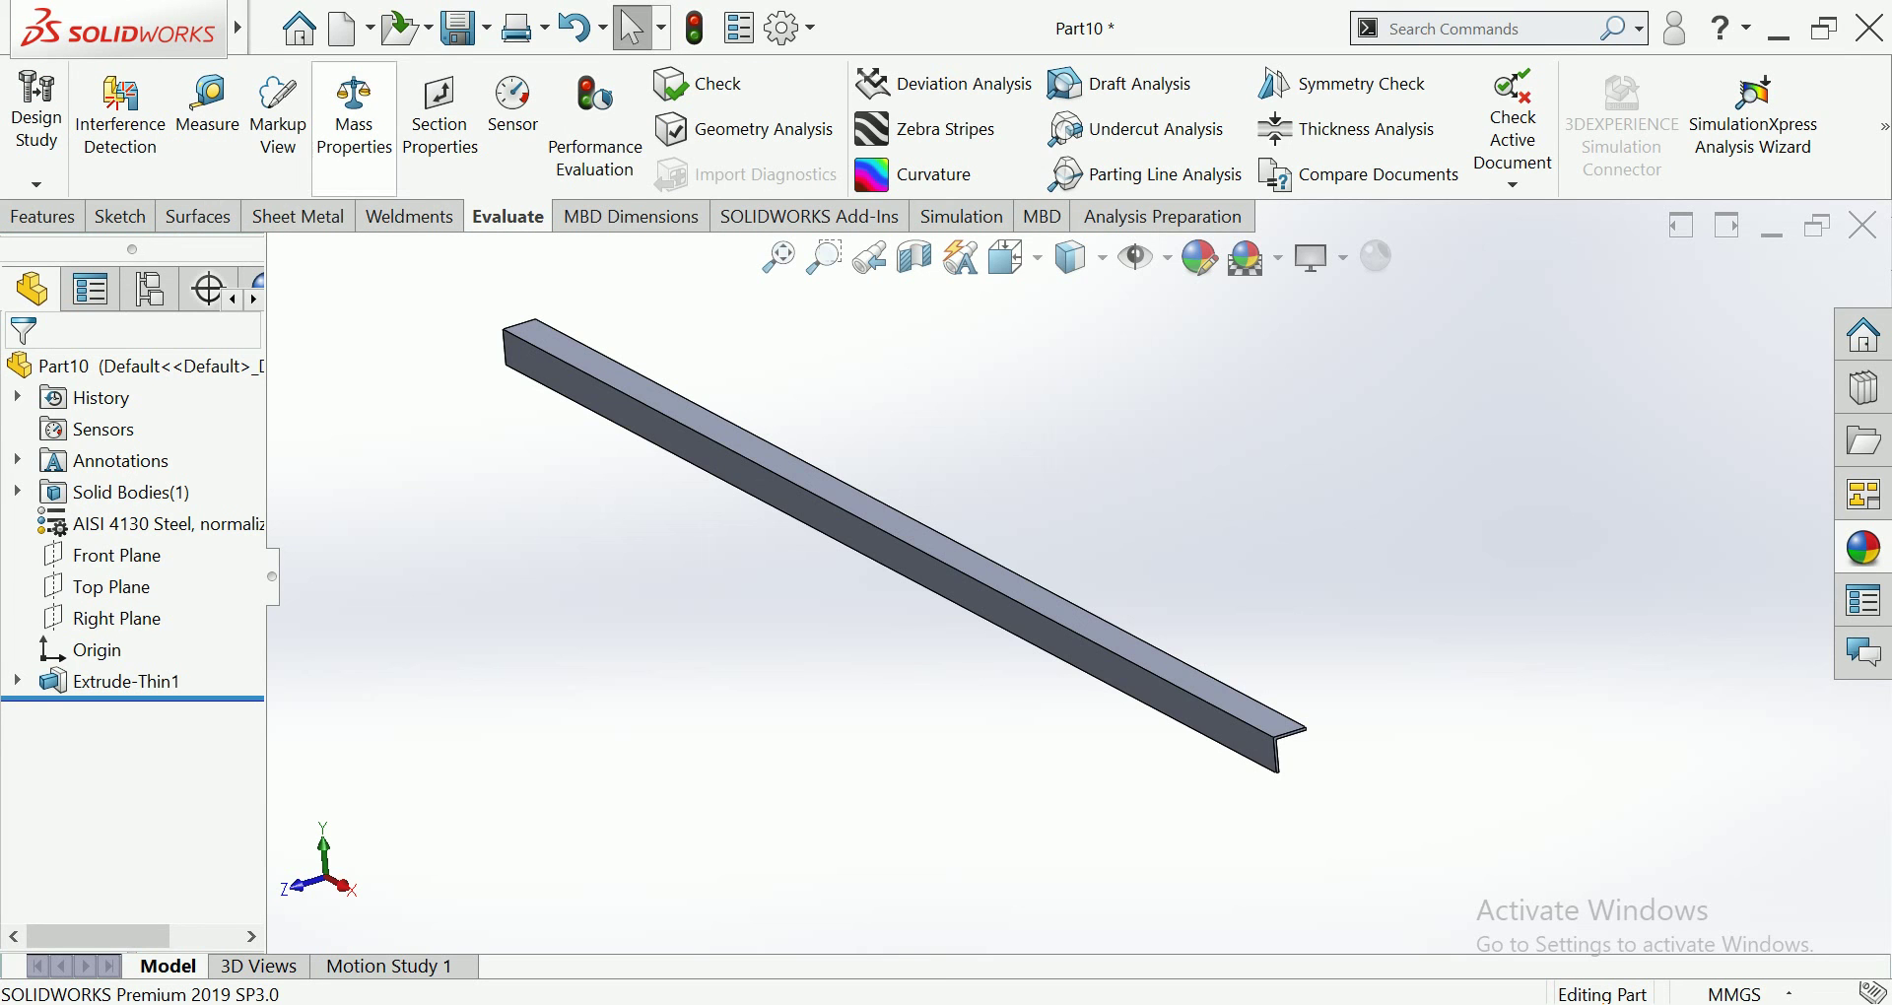
pyautogui.click(354, 118)
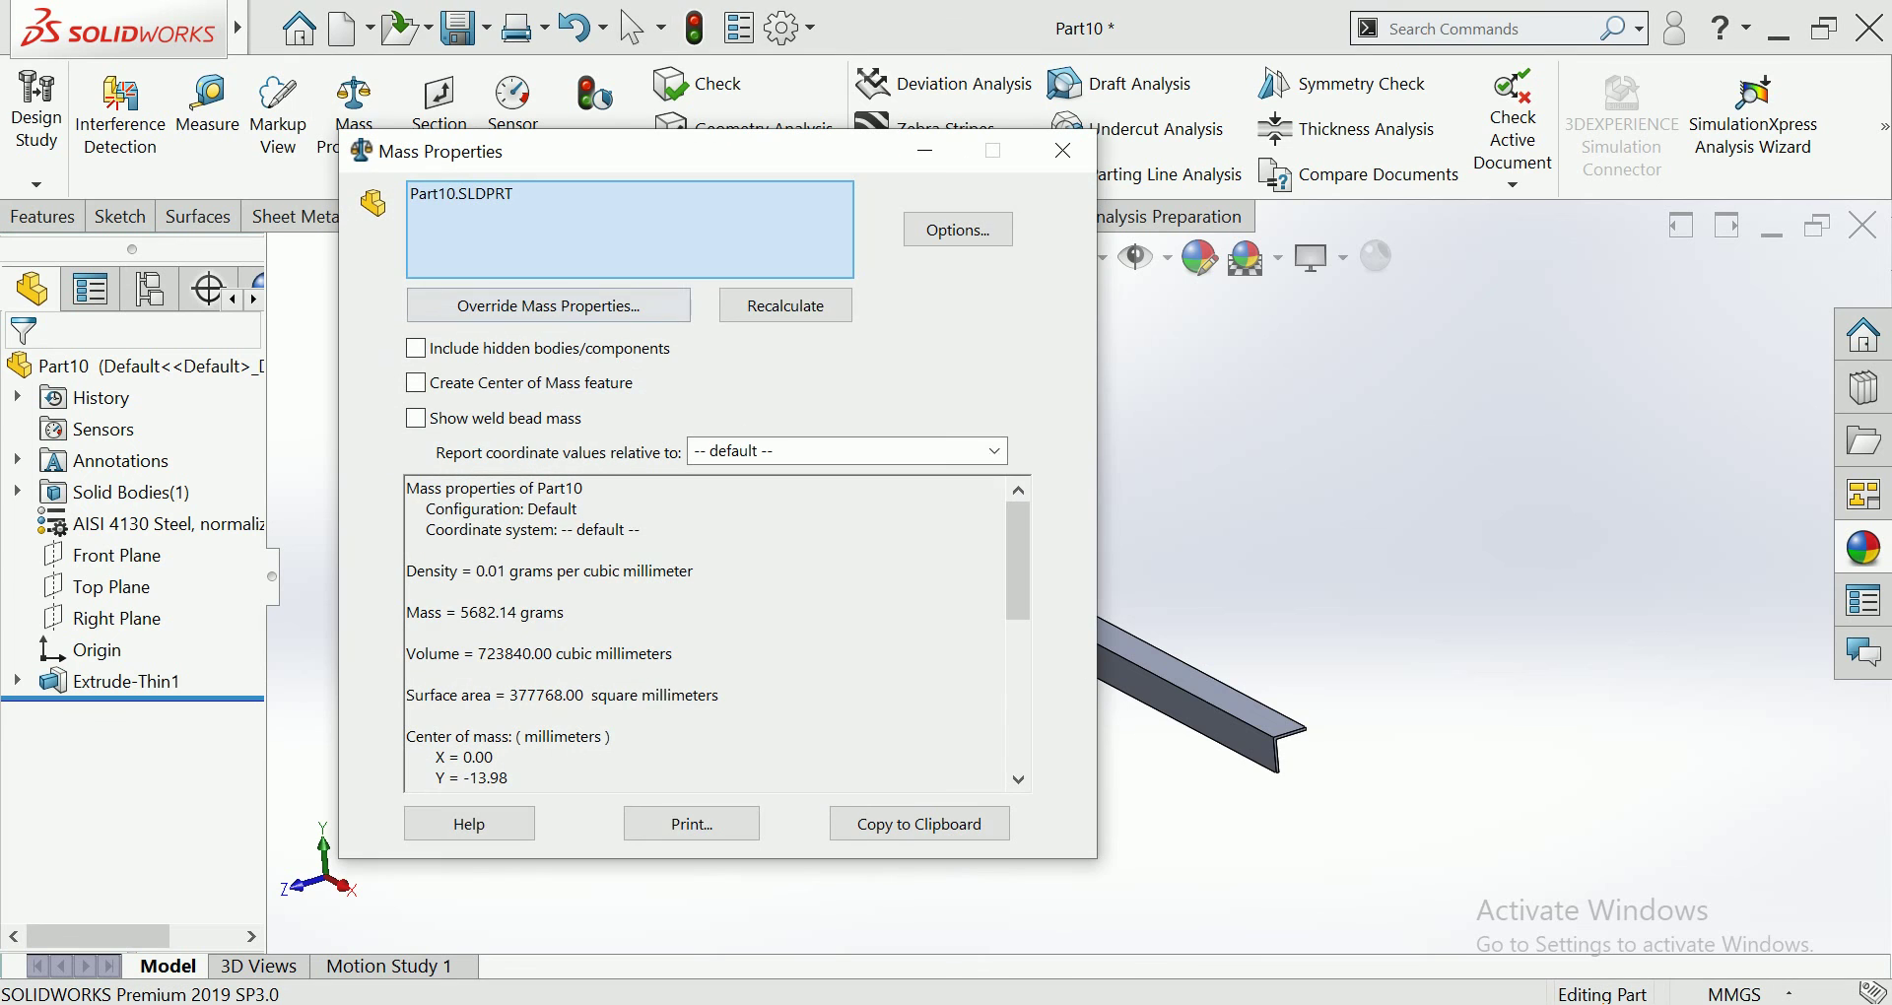
pyautogui.moveTo(406, 612); pyautogui.dragTo(564, 612)
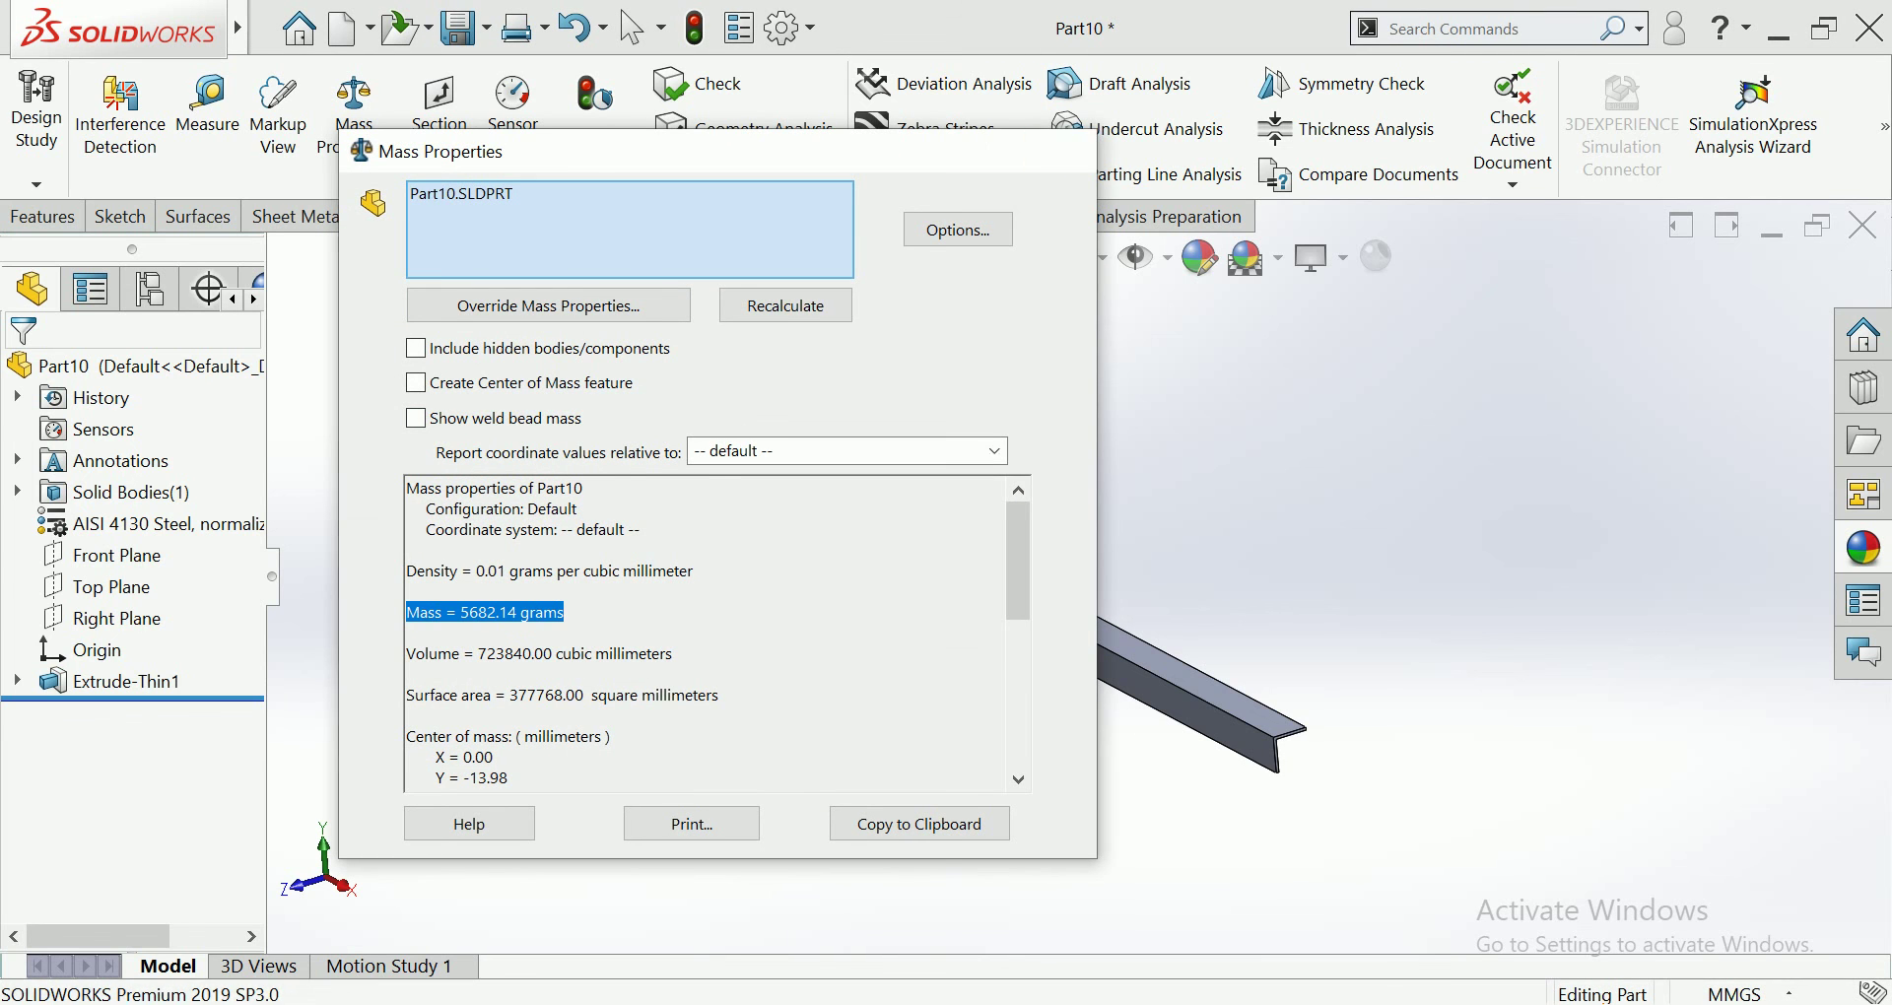
pyautogui.click(1062, 150)
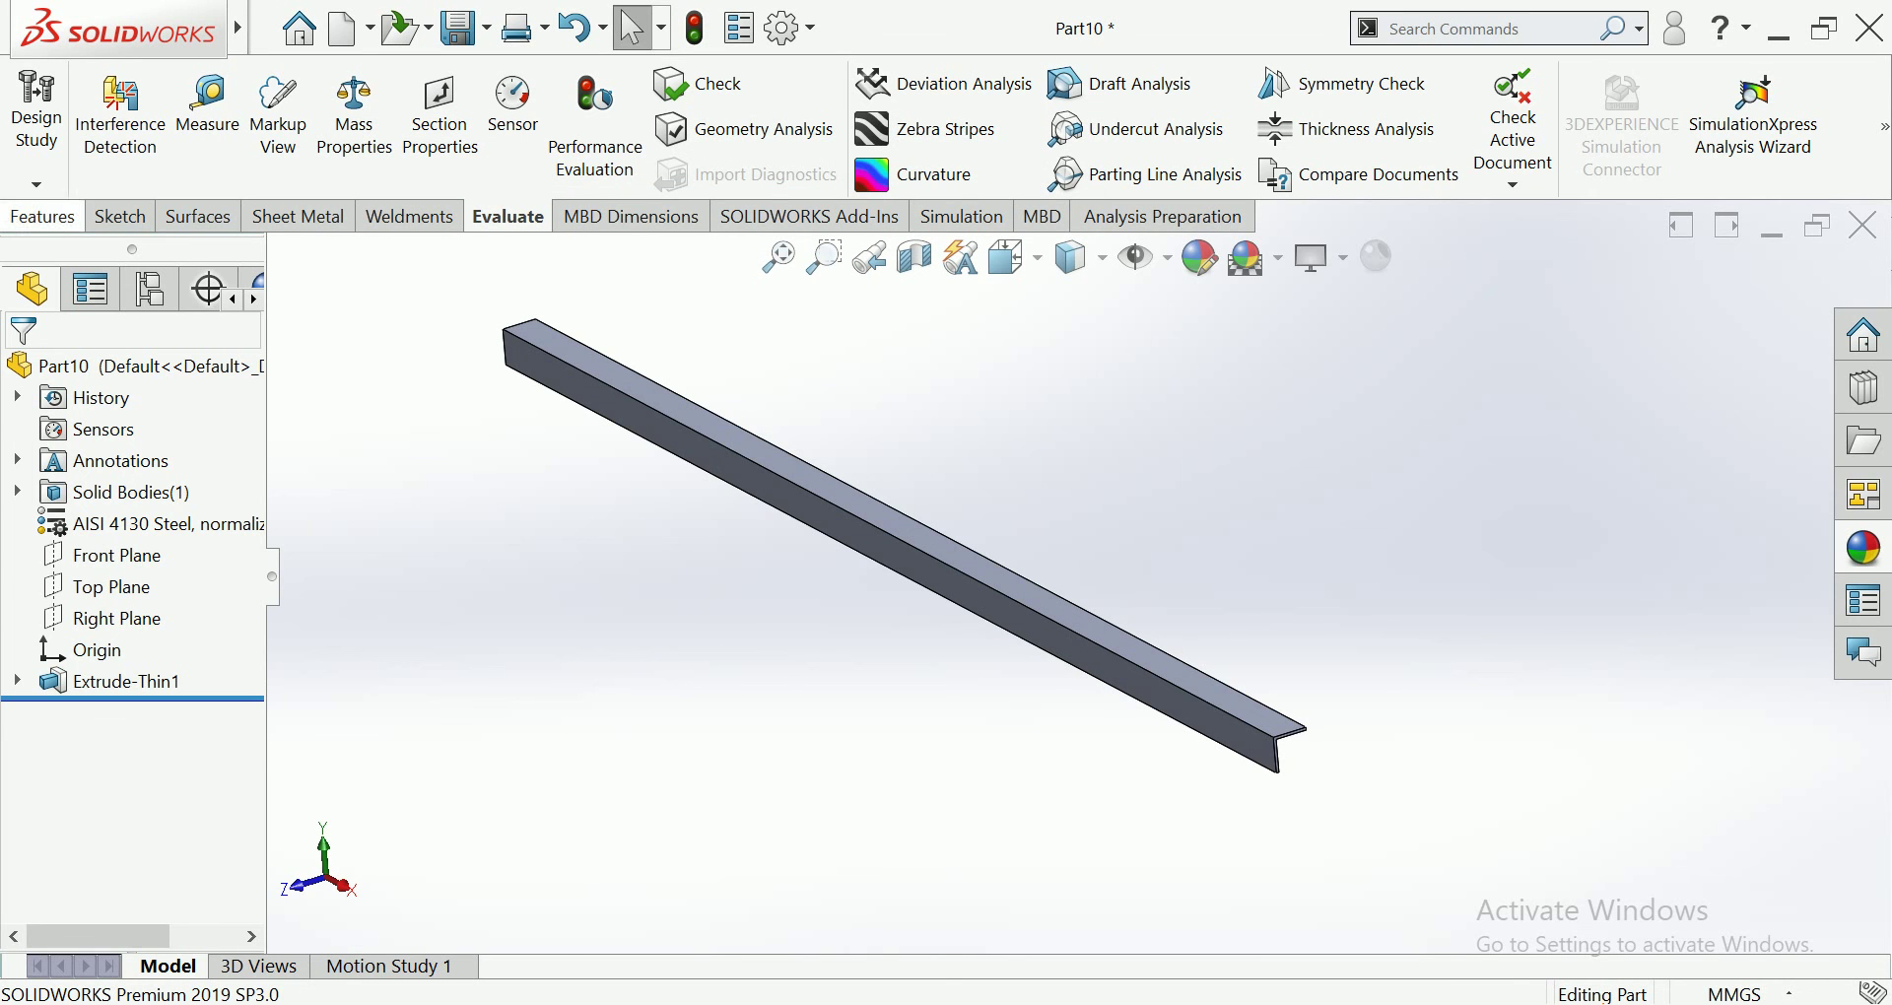
pyautogui.click(42, 215)
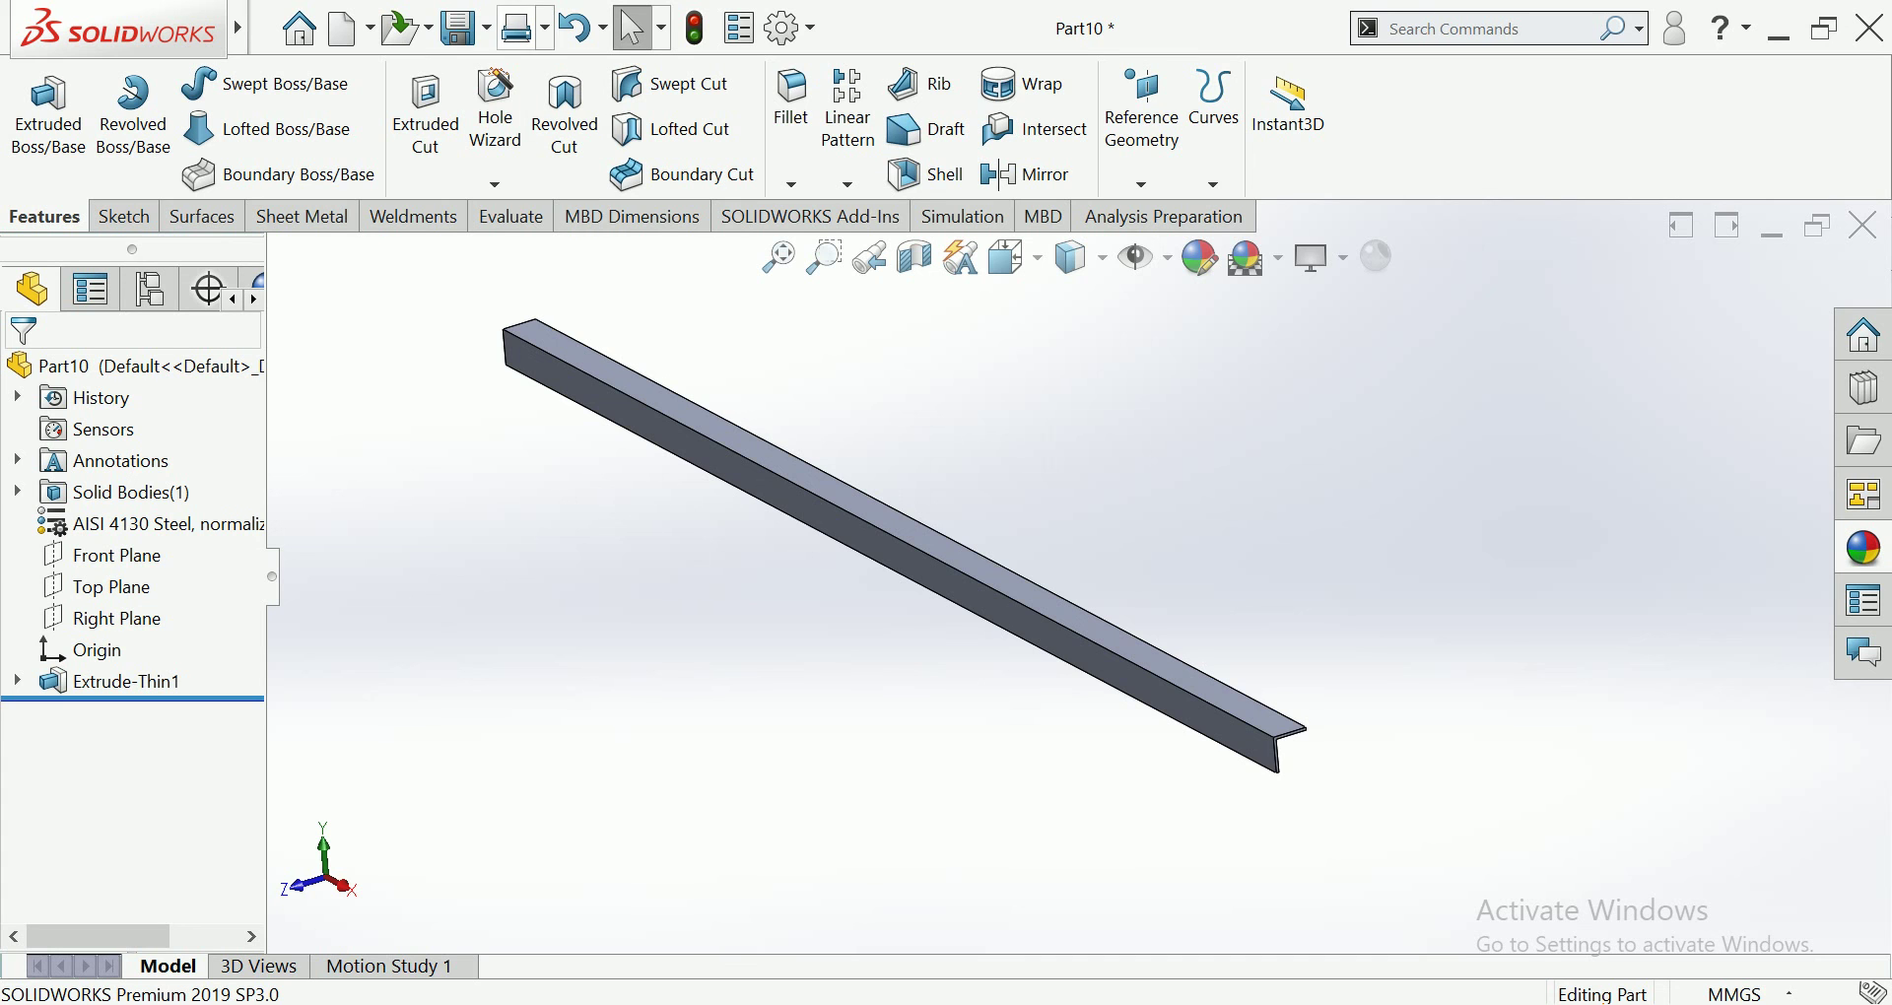